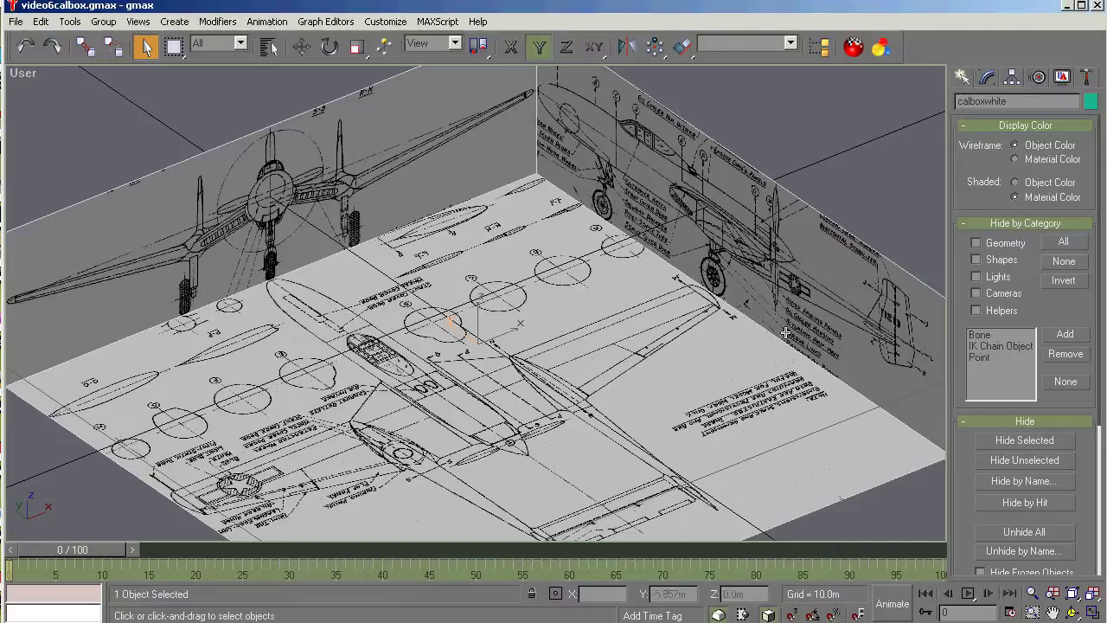
Check the calboxwhite blueprint box from a few angles and hide it
{"action": "left_click", "coordinate": [1032, 592]}
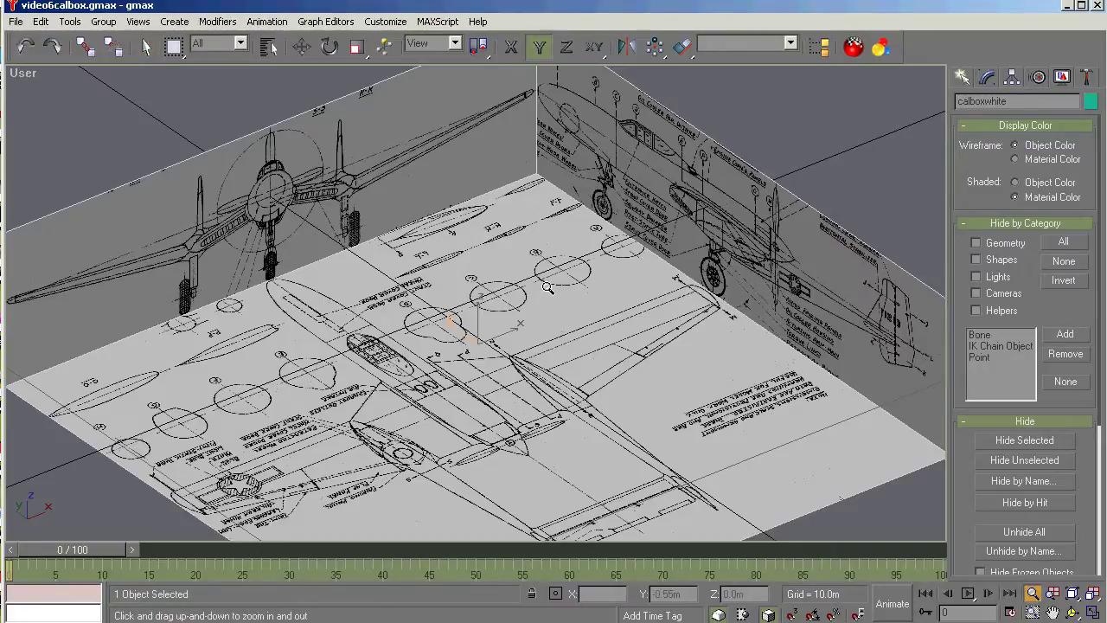
{"action": "left_click_drag", "start_coordinate": [547, 296], "coordinate": [545, 343]}
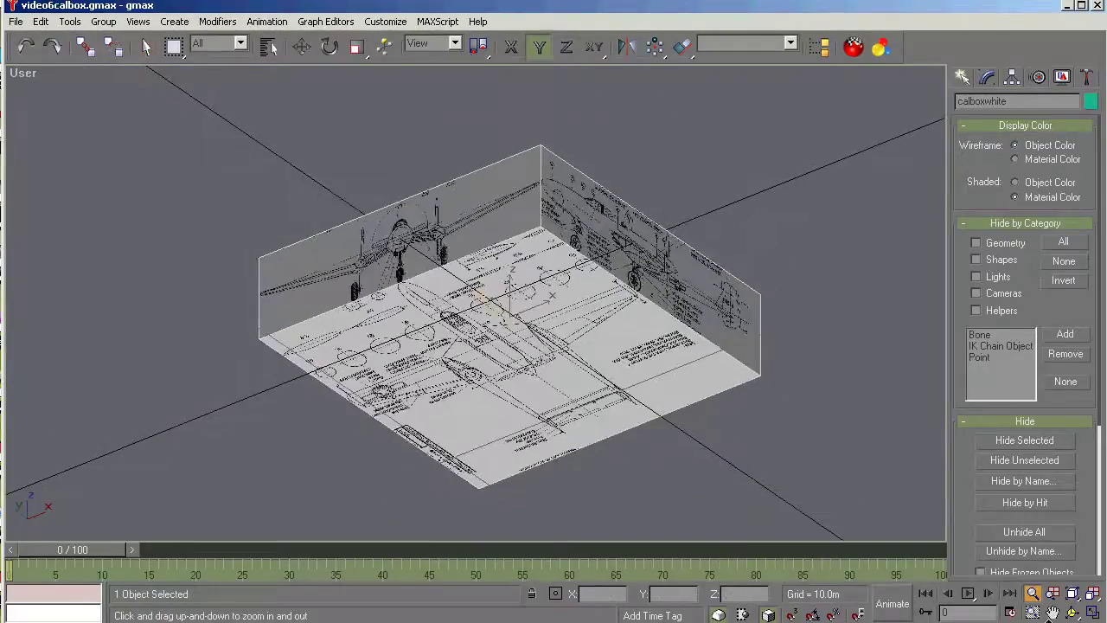
{"action": "left_click", "coordinate": [1073, 613]}
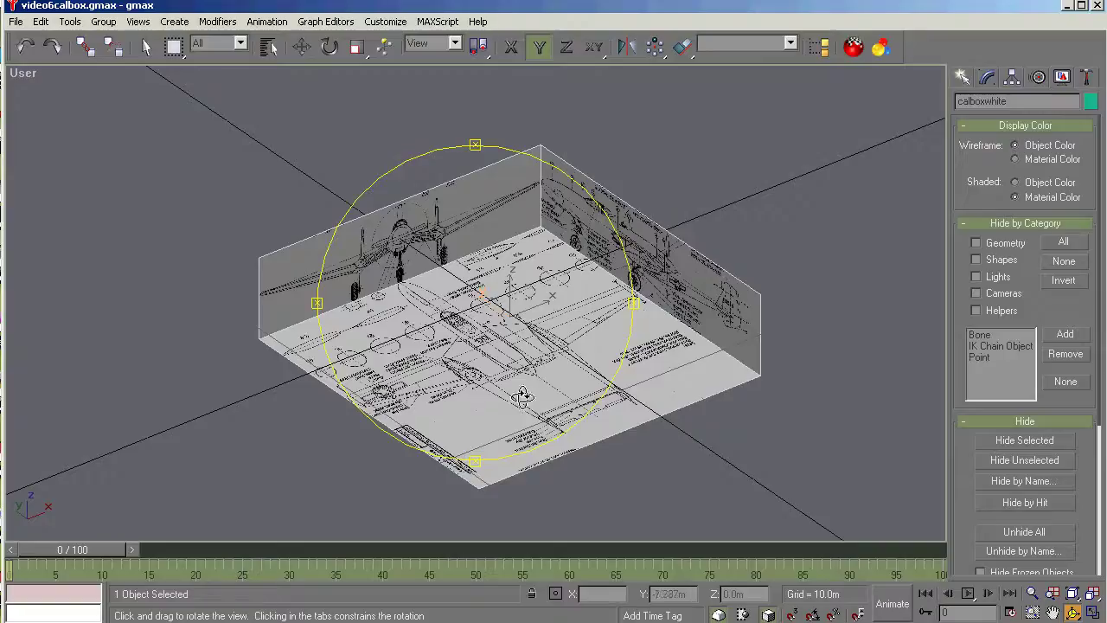
{"action": "mouse_move", "coordinate": [512, 386]}
{"action": "left_mouse_down"}
{"action": "mouse_move", "coordinate": [516, 356]}
{"action": "mouse_move", "coordinate": [436, 322]}
{"action": "mouse_move", "coordinate": [517, 326]}
{"action": "mouse_move", "coordinate": [525, 353]}
{"action": "mouse_move", "coordinate": [533, 324]}
{"action": "mouse_move", "coordinate": [553, 323]}
{"action": "mouse_move", "coordinate": [541, 381]}
{"action": "mouse_move", "coordinate": [525, 371]}
{"action": "mouse_move", "coordinate": [525, 394]}
{"action": "left_mouse_up"}
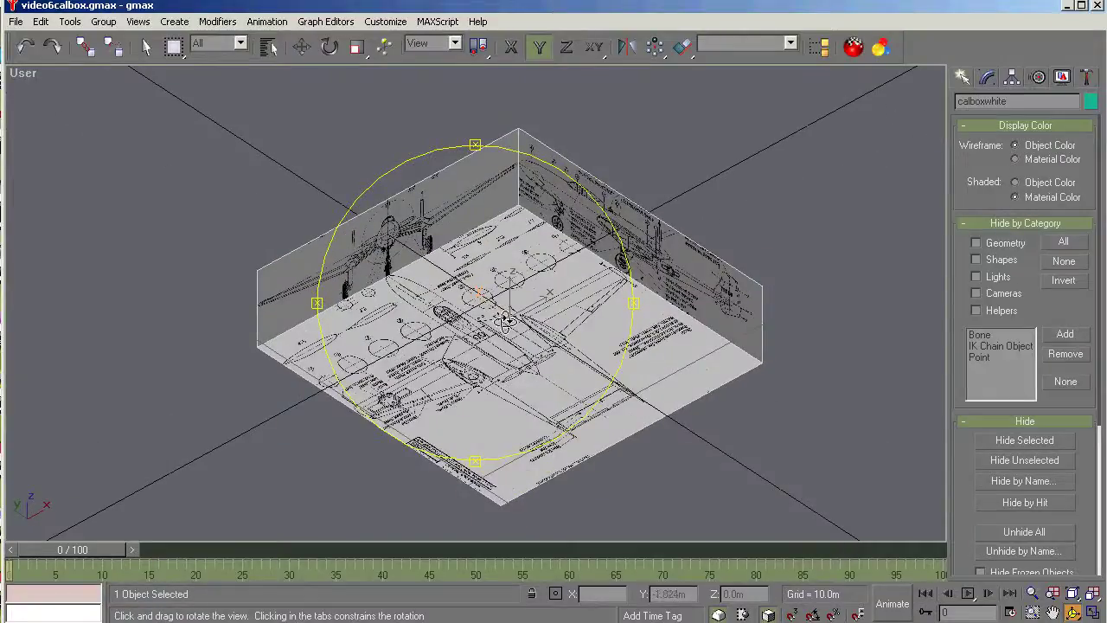
{"action": "mouse_move", "coordinate": [509, 306]}
{"action": "left_mouse_down"}
{"action": "mouse_move", "coordinate": [505, 260]}
{"action": "mouse_move", "coordinate": [505, 319]}
{"action": "mouse_move", "coordinate": [484, 282]}
{"action": "mouse_move", "coordinate": [363, 318]}
{"action": "mouse_move", "coordinate": [649, 273]}
{"action": "mouse_move", "coordinate": [481, 306]}
{"action": "mouse_move", "coordinate": [322, 295]}
{"action": "mouse_move", "coordinate": [461, 326]}
{"action": "mouse_move", "coordinate": [500, 311]}
{"action": "left_mouse_up"}
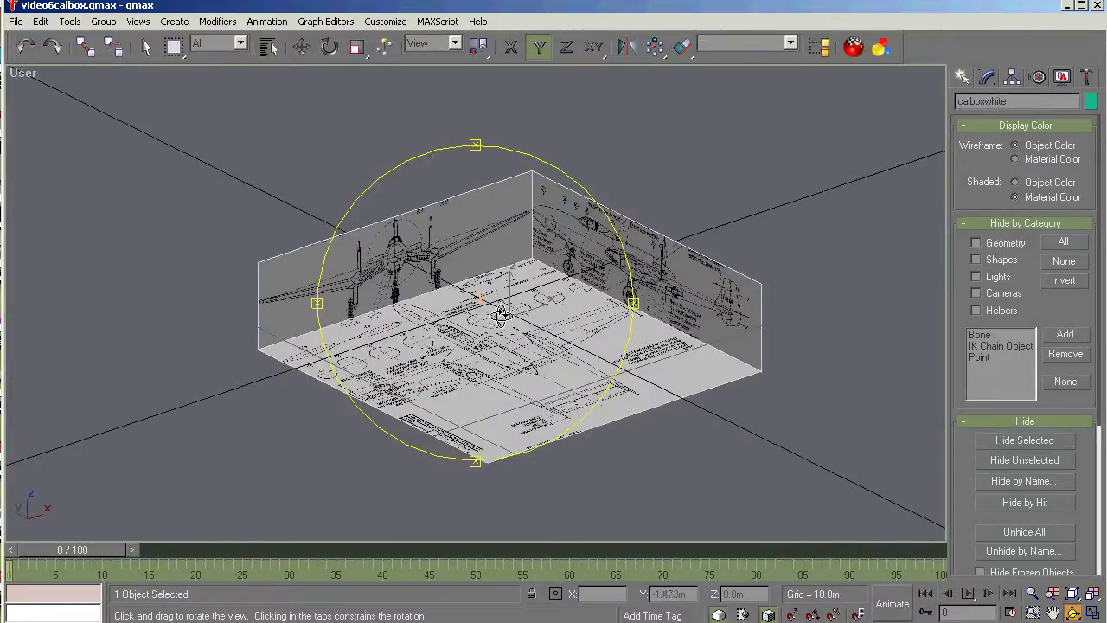
{"action": "right_click", "coordinate": [749, 445]}
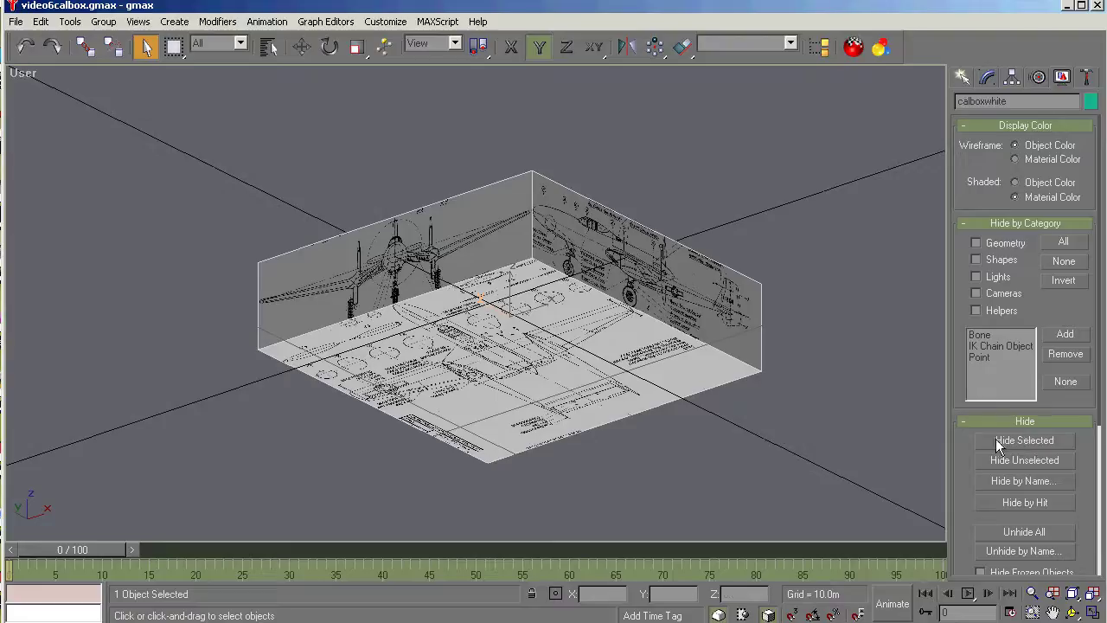
{"action": "left_click", "coordinate": [1027, 441]}
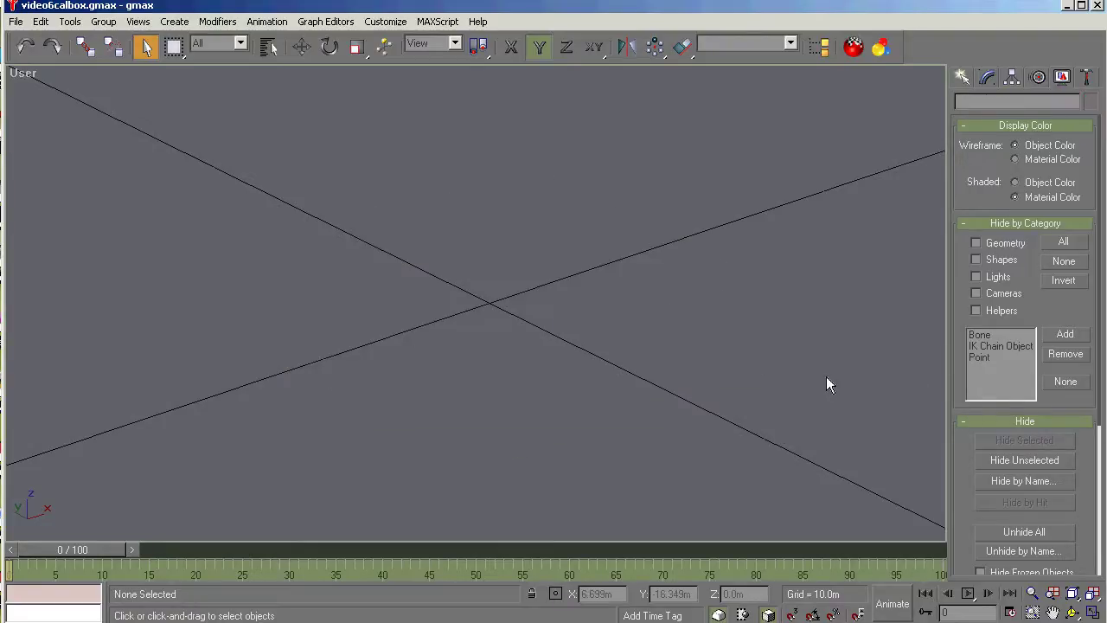
Switch to the top view and activate the Box standard primitive
{"action": "key", "text": "t"}
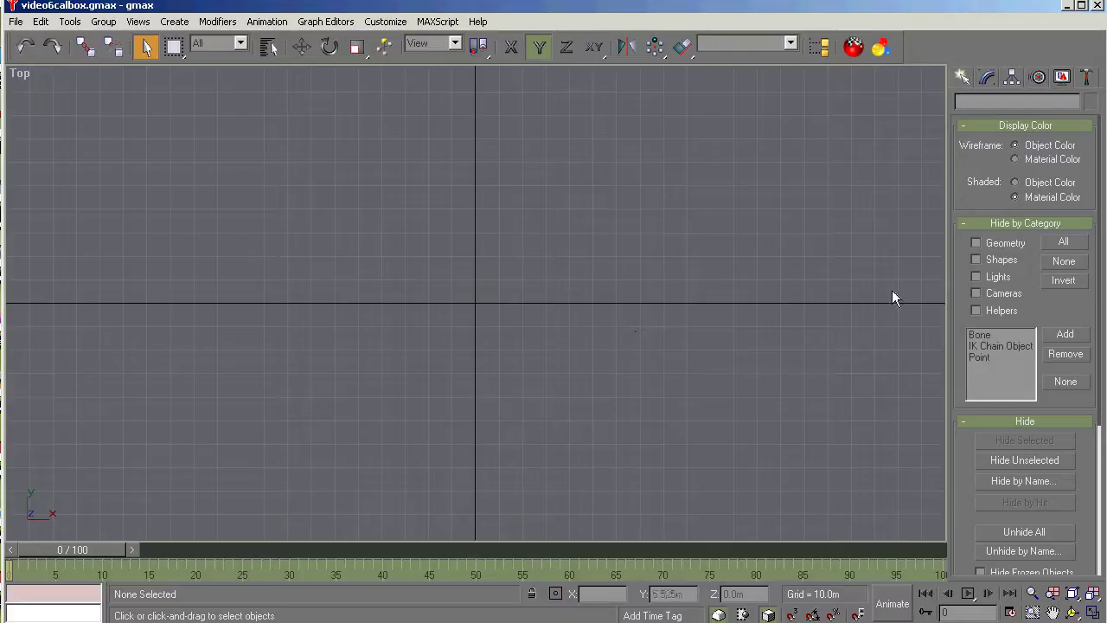
{"action": "left_click", "coordinate": [960, 77]}
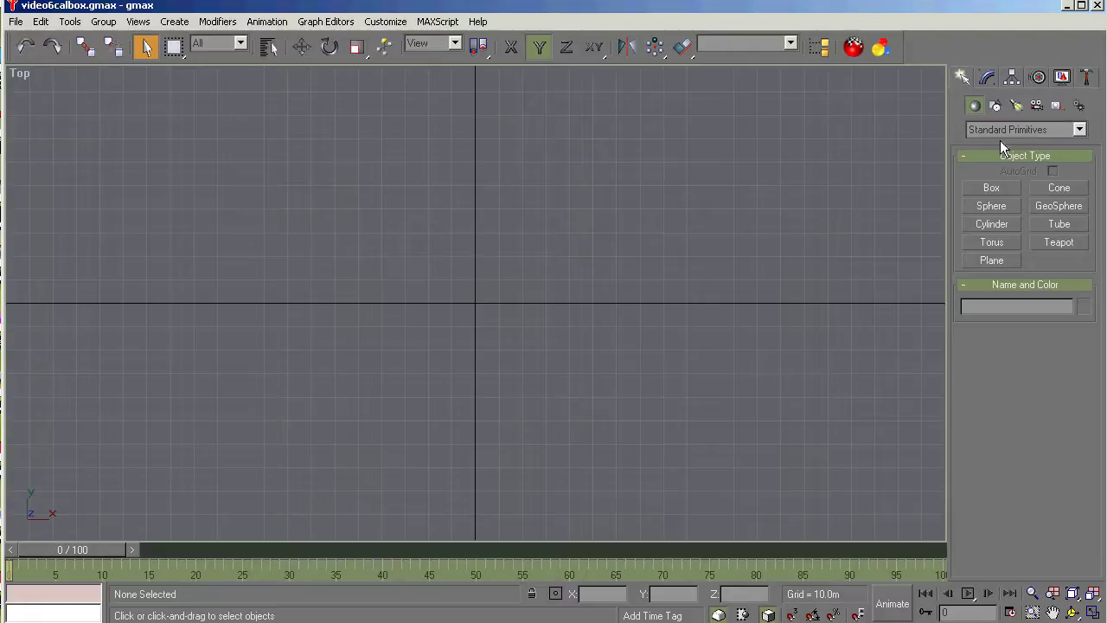
{"action": "left_click", "coordinate": [991, 188]}
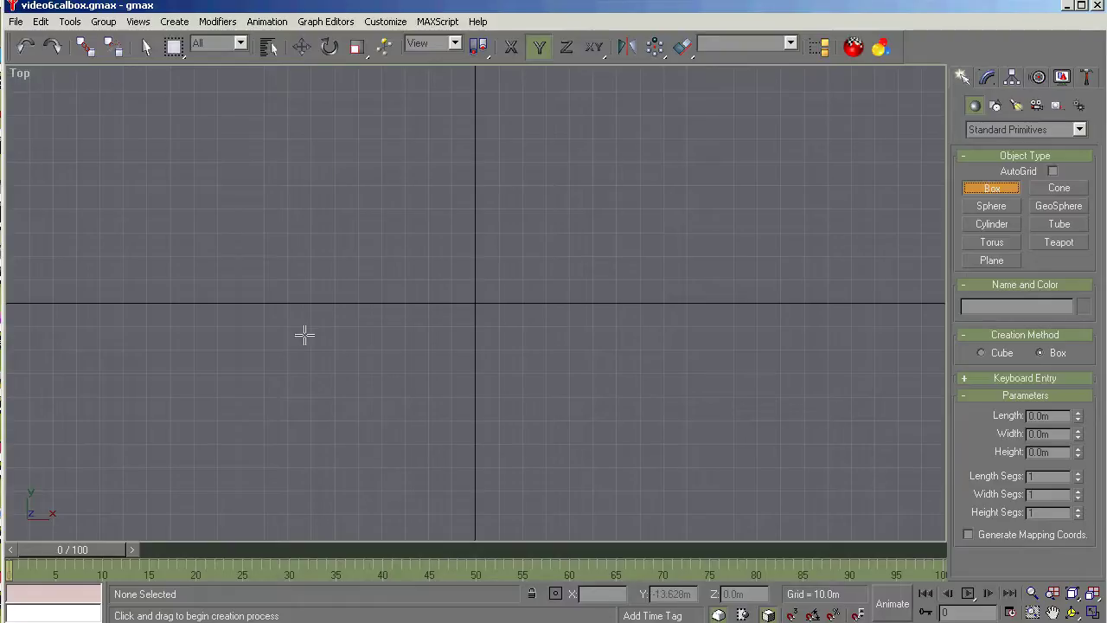
{"action": "left_click", "coordinate": [419, 249]}
{"action": "left_click_drag", "start_coordinate": [419, 249], "coordinate": [419, 354]}
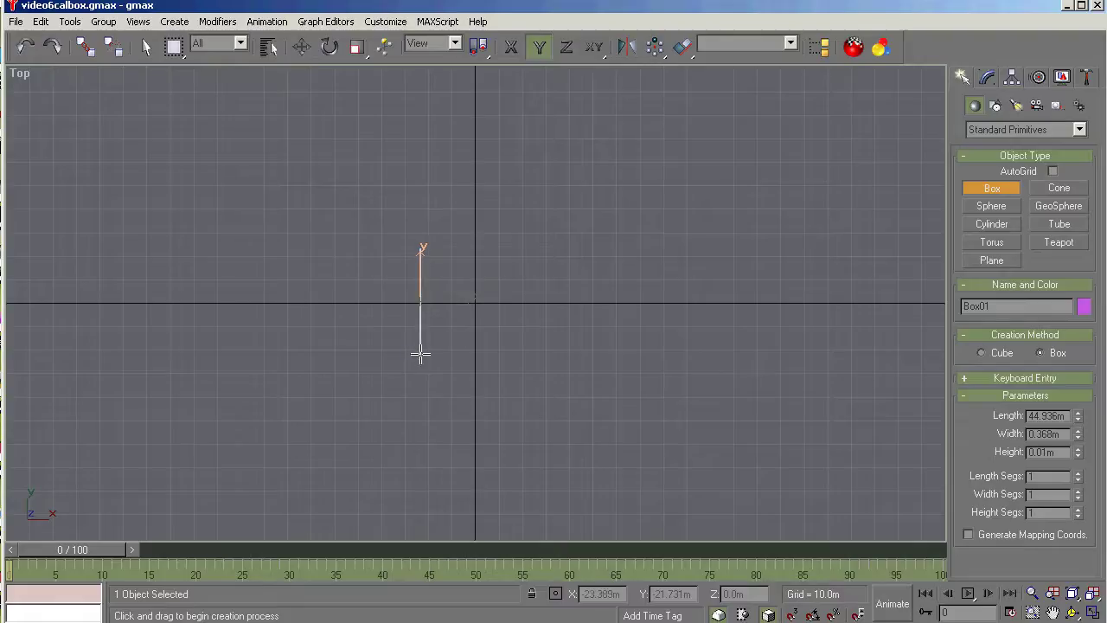
{"action": "left_click_drag", "start_coordinate": [421, 353], "coordinate": [530, 354]}
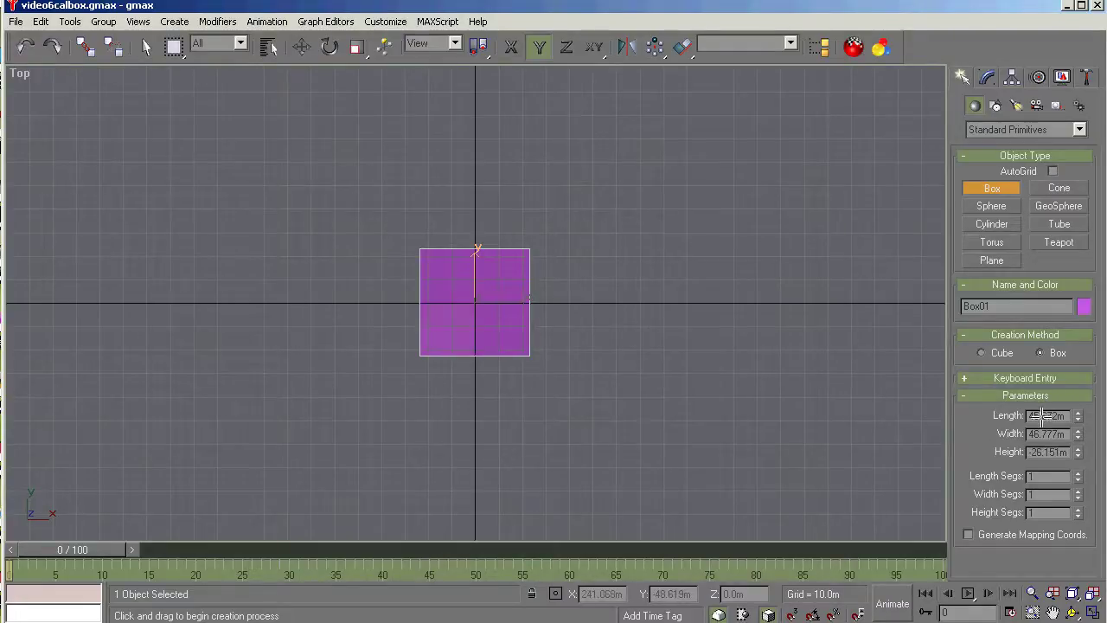
{"action": "right_click", "coordinate": [603, 341]}
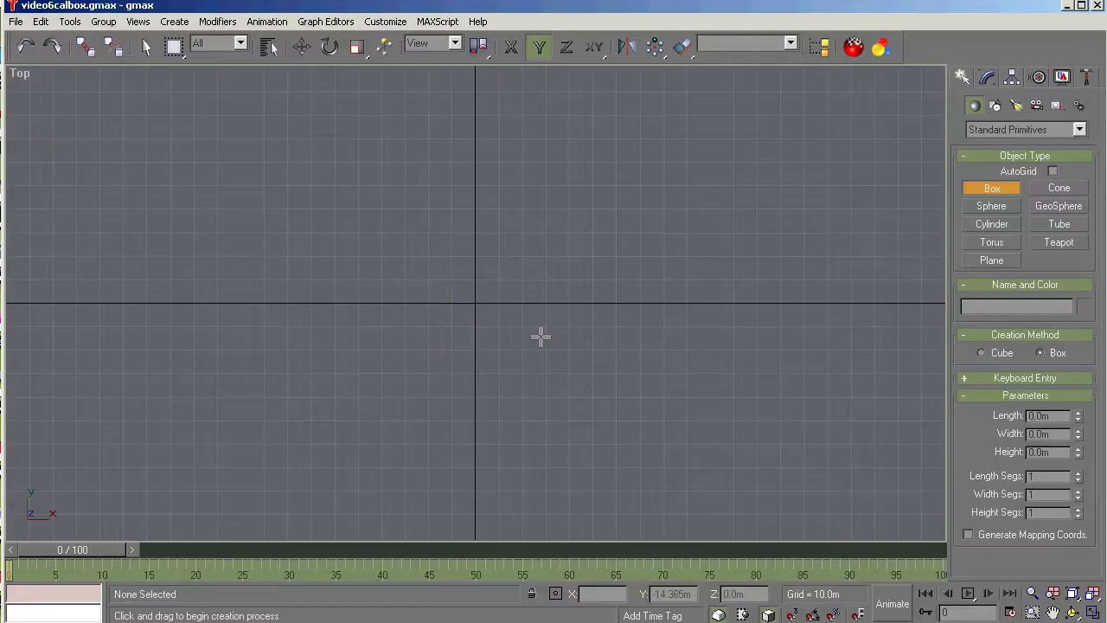
Draw a box across the origin and set its length to 16.687 m, using the 657-inch conversion in Convert
{"action": "left_click_drag", "start_coordinate": [419, 263], "coordinate": [513, 354]}
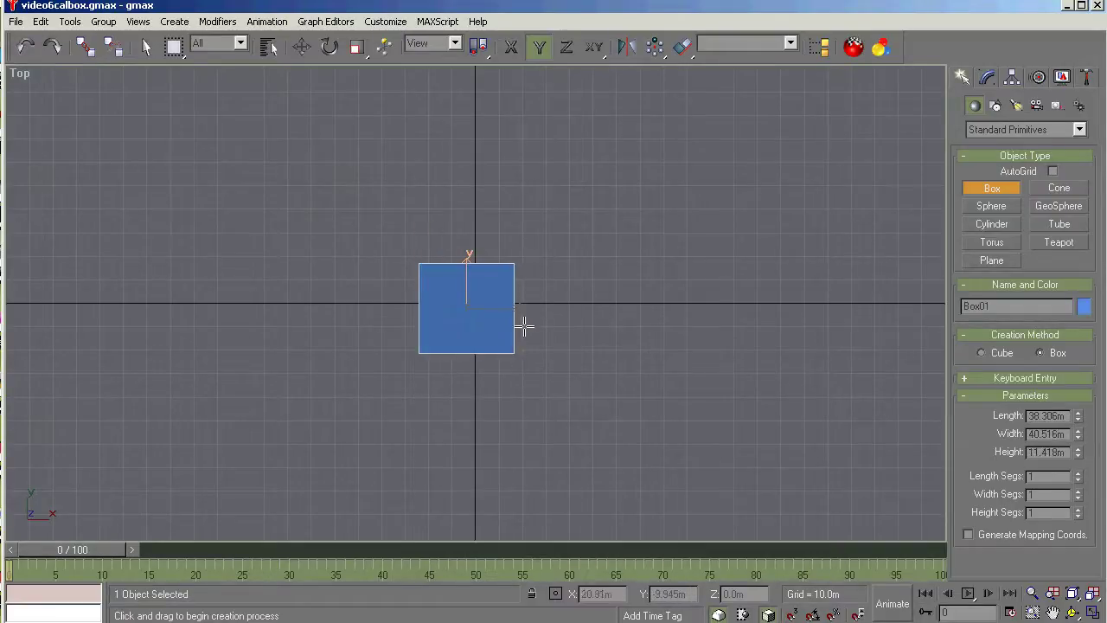
{"action": "left_click", "coordinate": [525, 325]}
{"action": "left_click", "coordinate": [1048, 416]}
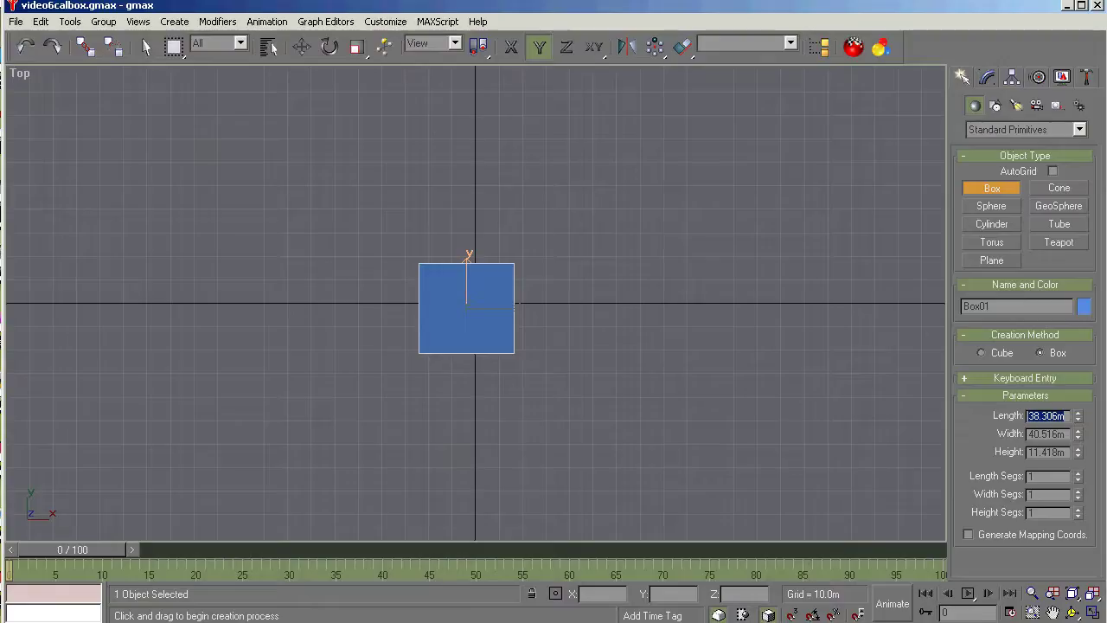
{"action": "key", "text": "alt+Tab"}
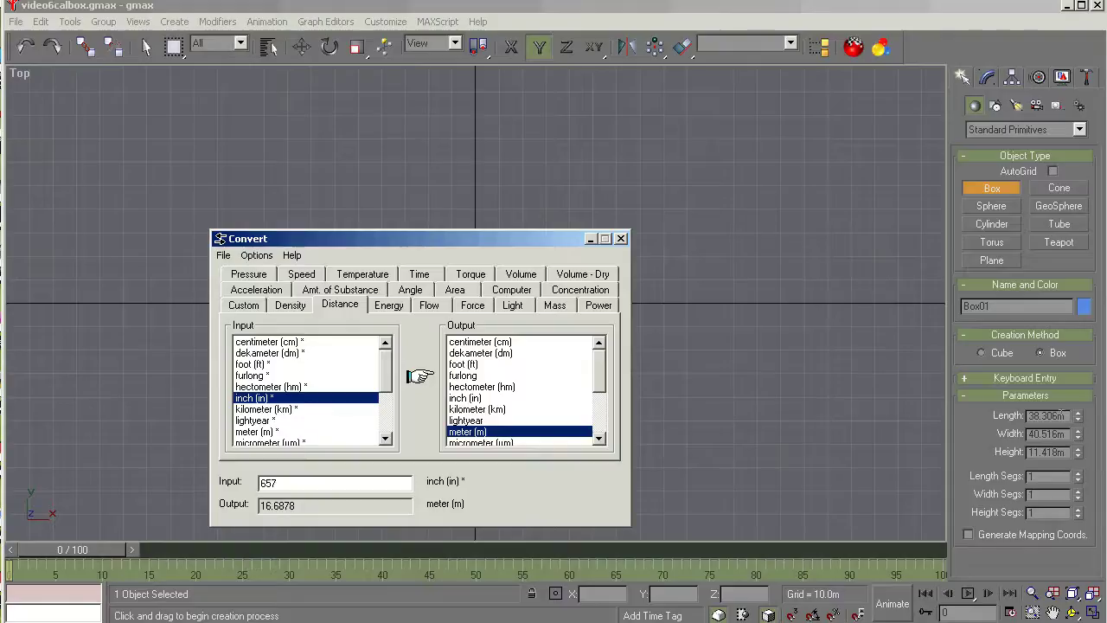
{"action": "left_click", "coordinate": [1062, 413]}
{"action": "double_click", "coordinate": [1060, 413]}
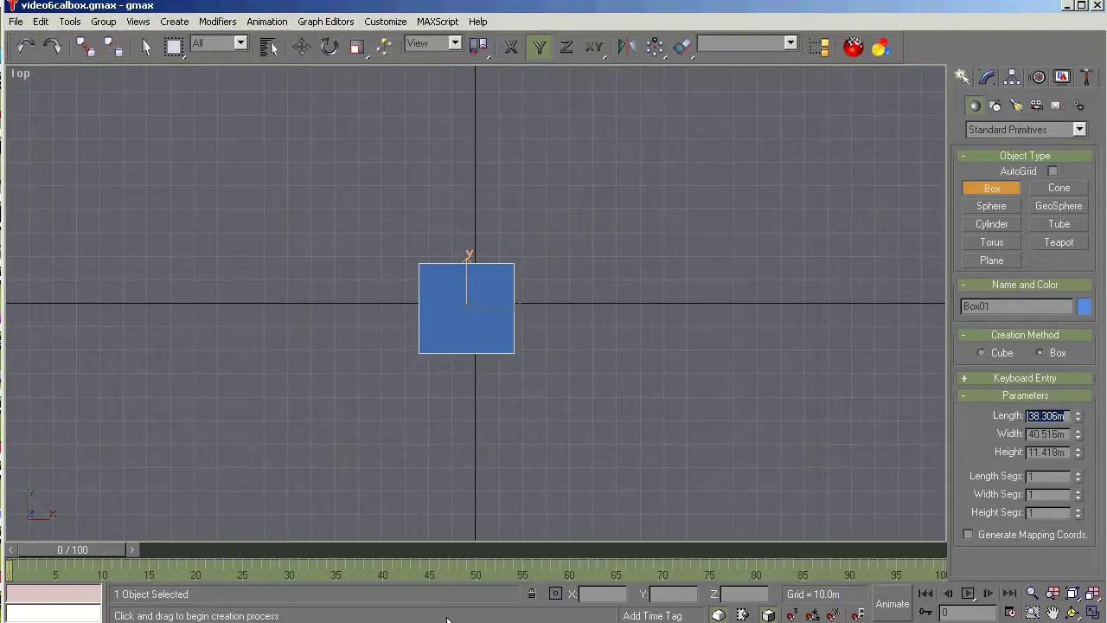
{"action": "key", "text": "alt+Tab"}
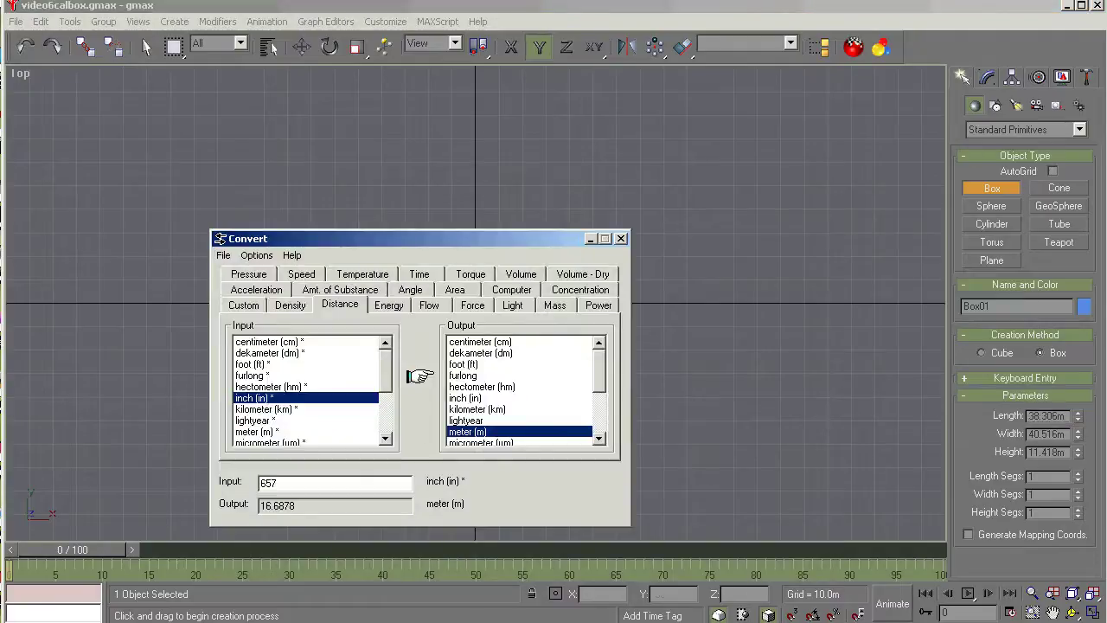
{"action": "left_click_drag", "start_coordinate": [425, 233], "coordinate": [450, 470]}
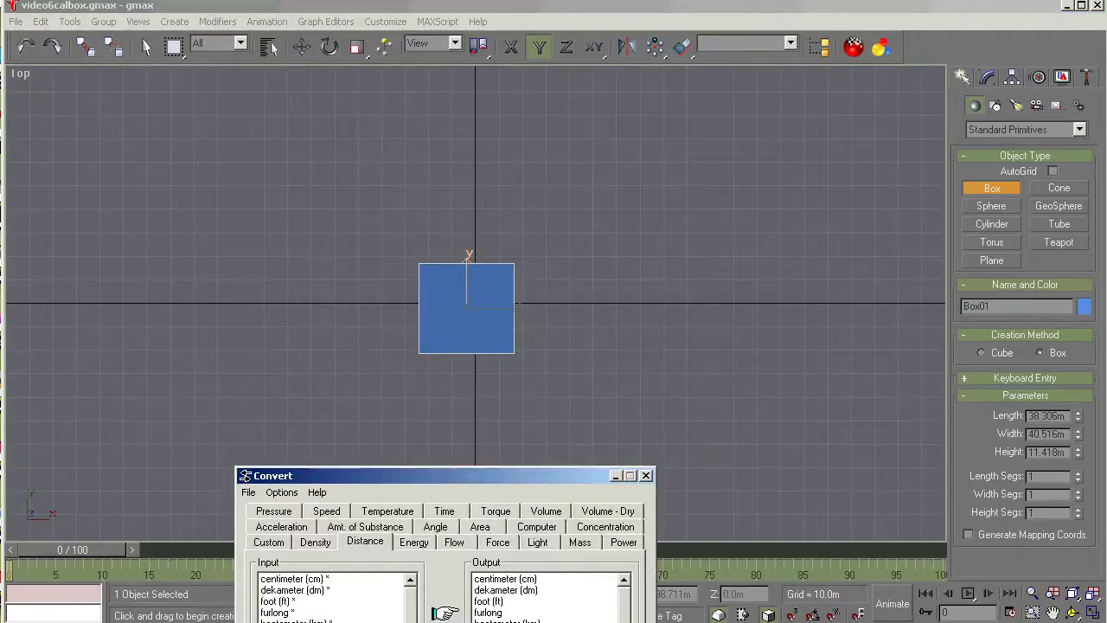
{"action": "double_click", "coordinate": [1047, 416]}
{"action": "type", "text": "16.687"}
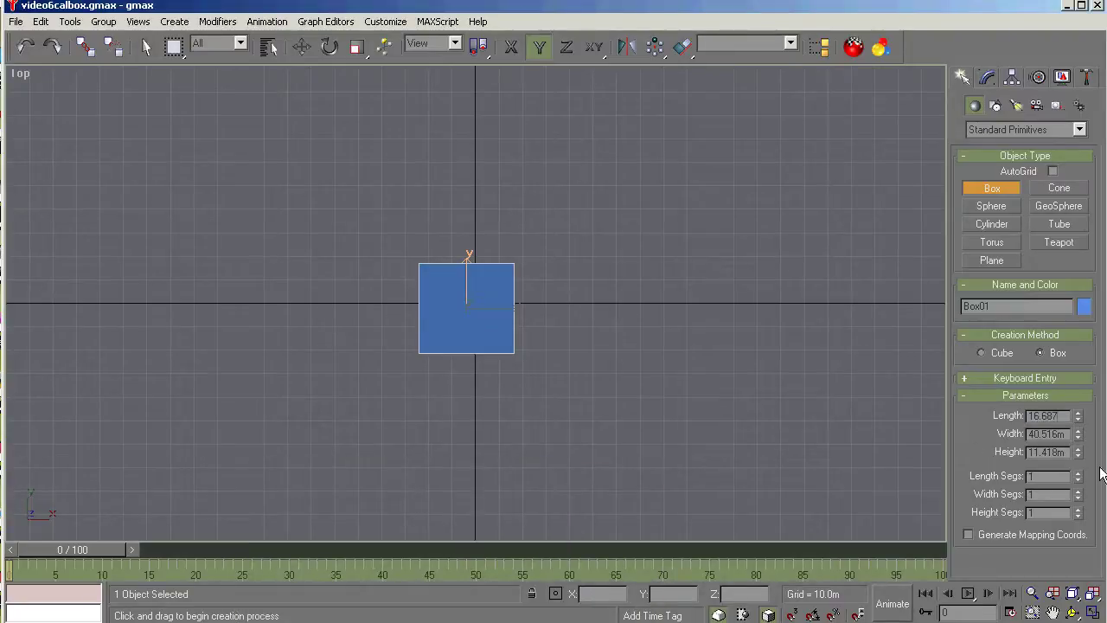
{"action": "key", "text": "Tab"}
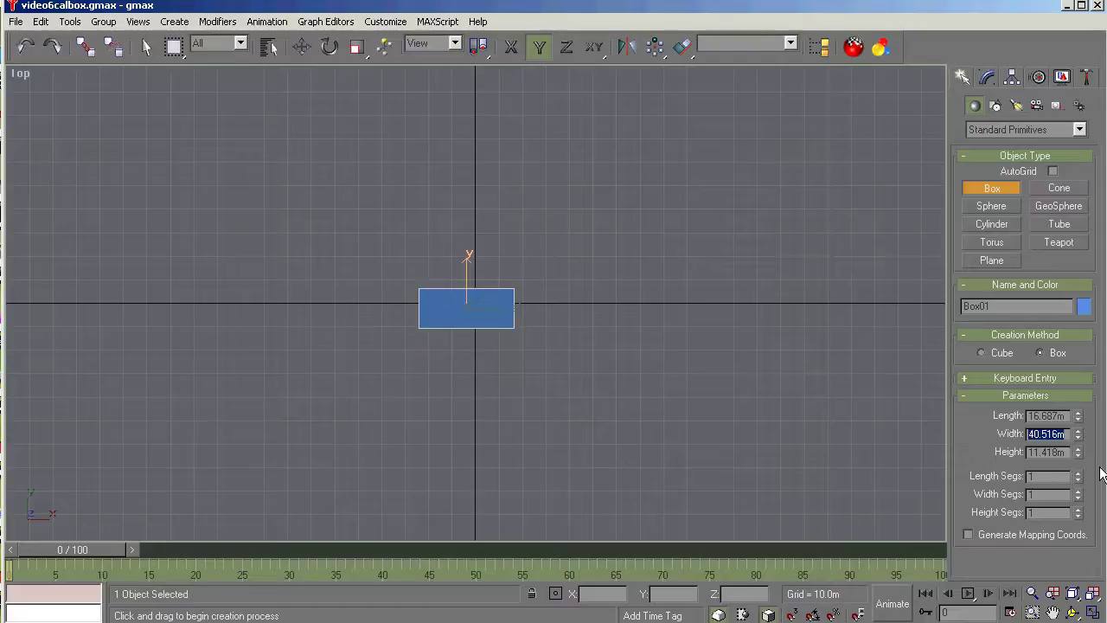
Convert 646 inches to metres in the Convert utility and set the box's width to 16.408 m
{"action": "key", "text": "alt+Tab"}
{"action": "left_click_drag", "start_coordinate": [412, 474], "coordinate": [431, 207]}
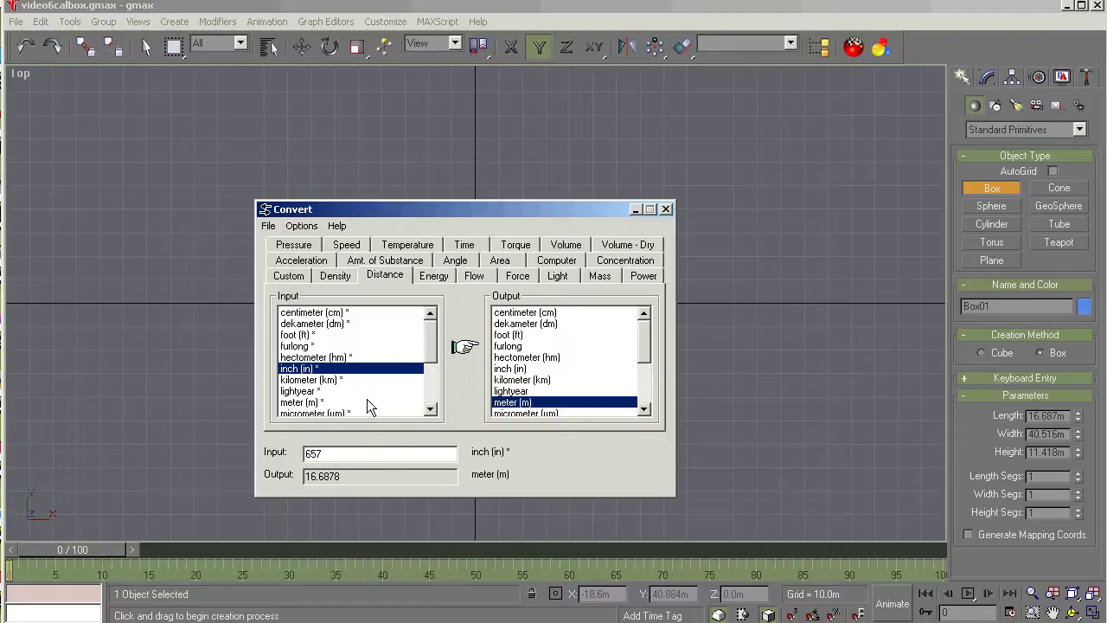
{"action": "double_click", "coordinate": [332, 454]}
{"action": "type", "text": "646"}
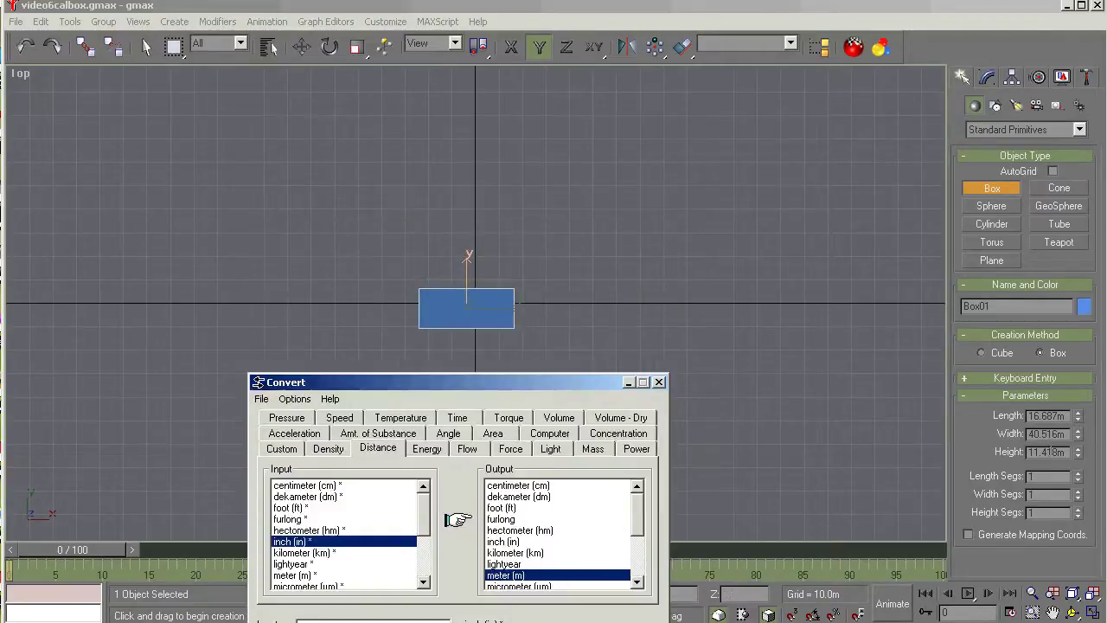
{"action": "double_click", "coordinate": [1046, 434]}
{"action": "type", "text": "16.408"}
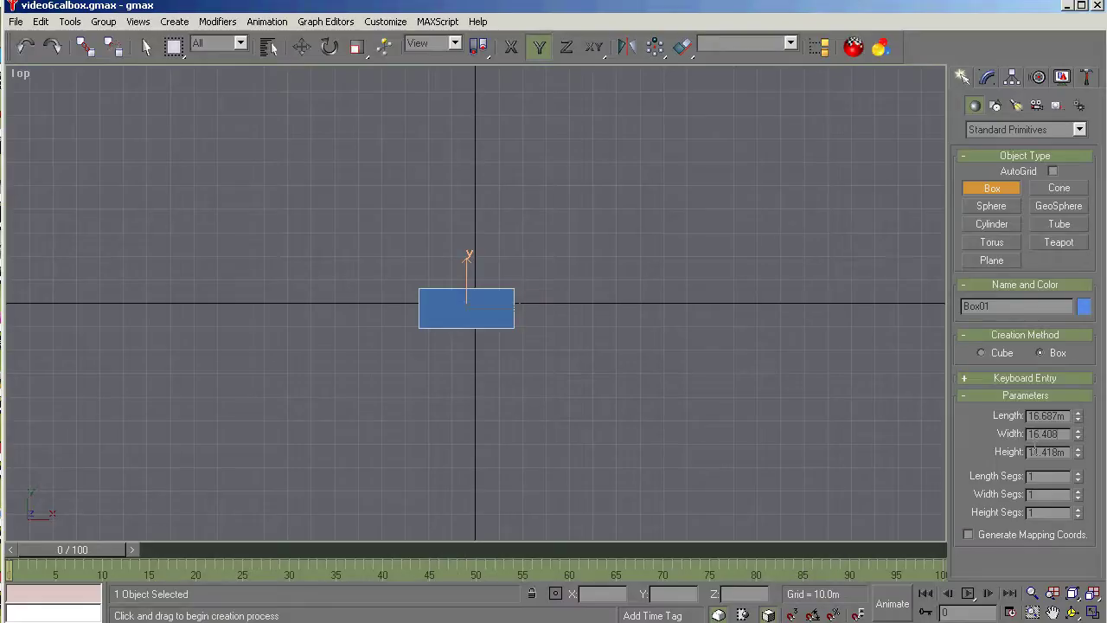
Convert 174 inches to metres in the Convert utility and set the box's height to 4.419 m
{"action": "double_click", "coordinate": [1032, 450]}
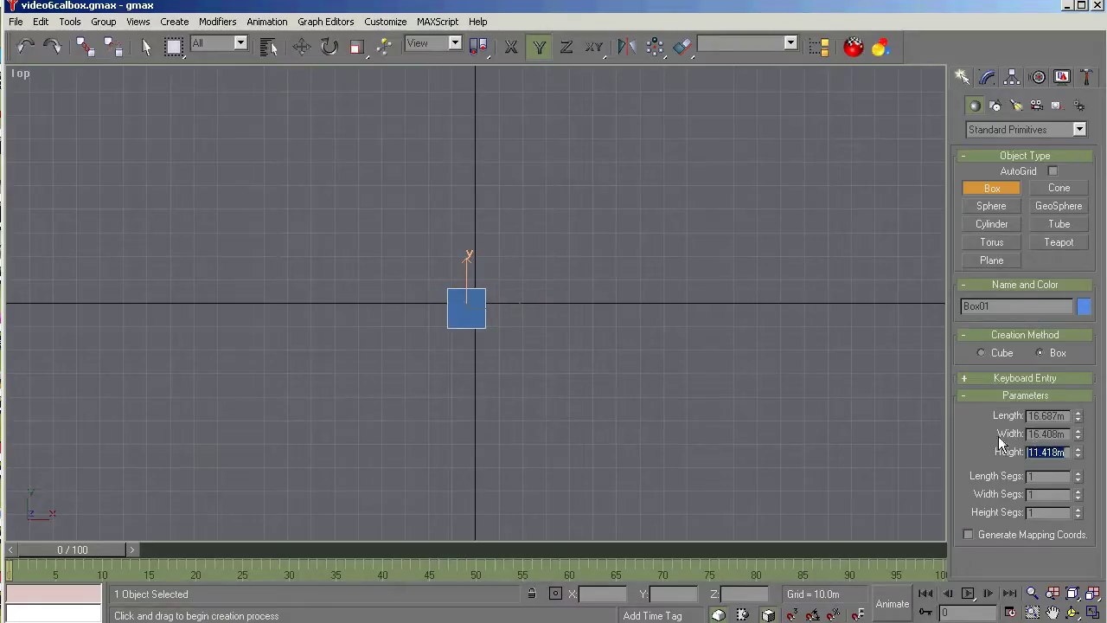
{"action": "key", "text": "alt+Tab"}
{"action": "left_click_drag", "start_coordinate": [545, 395], "coordinate": [579, 226]}
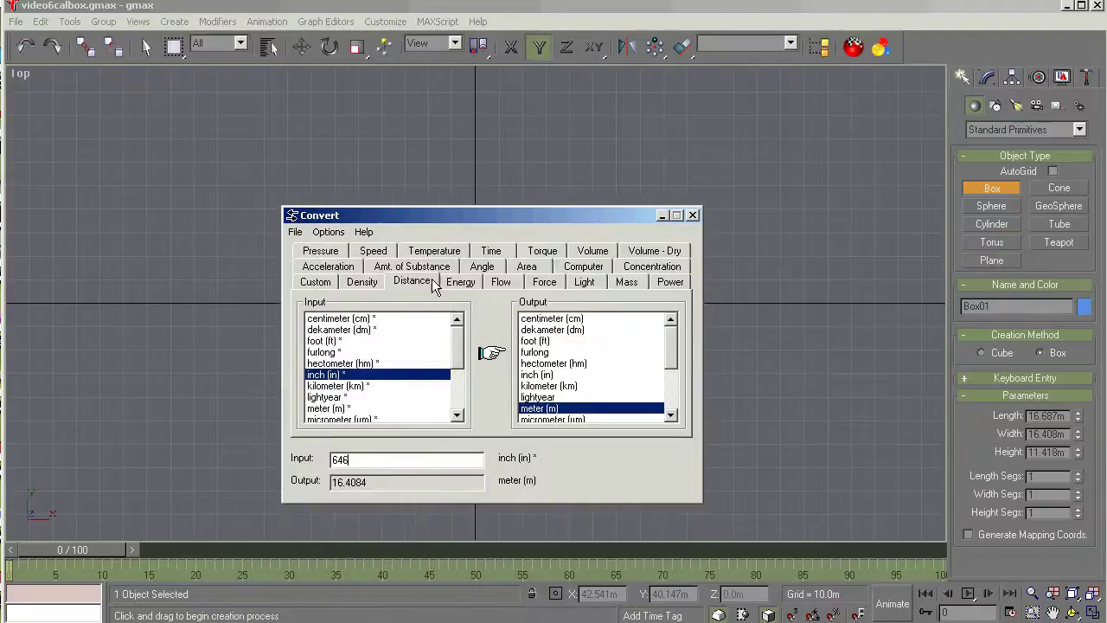
{"action": "double_click", "coordinate": [360, 459]}
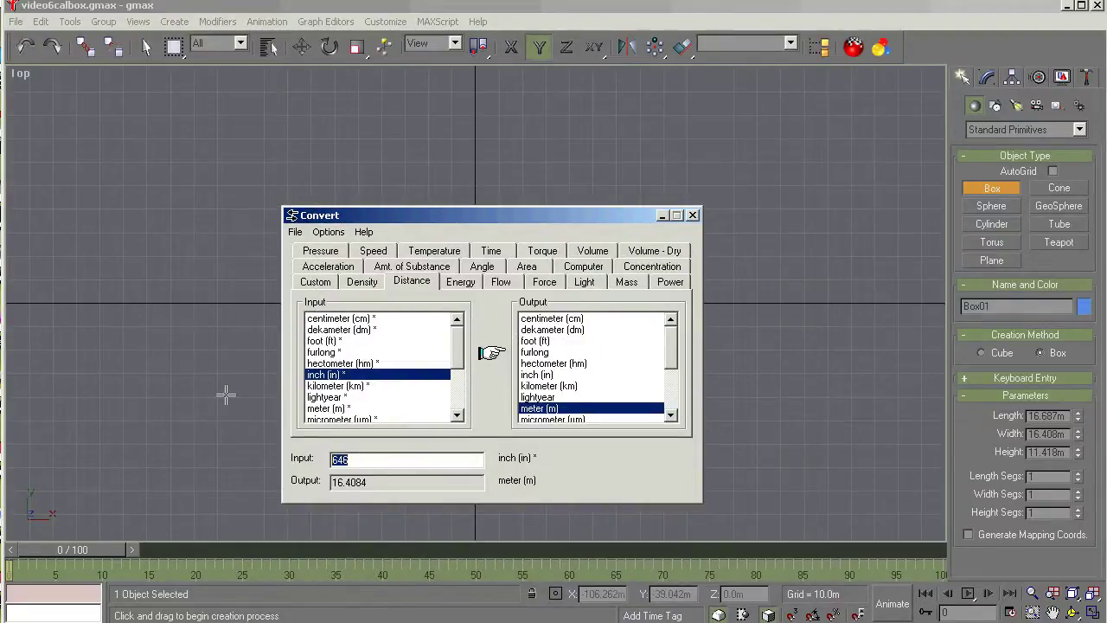
{"action": "type", "text": "174"}
{"action": "left_click_drag", "start_coordinate": [491, 217], "coordinate": [467, 393]}
{"action": "double_click", "coordinate": [1063, 452]}
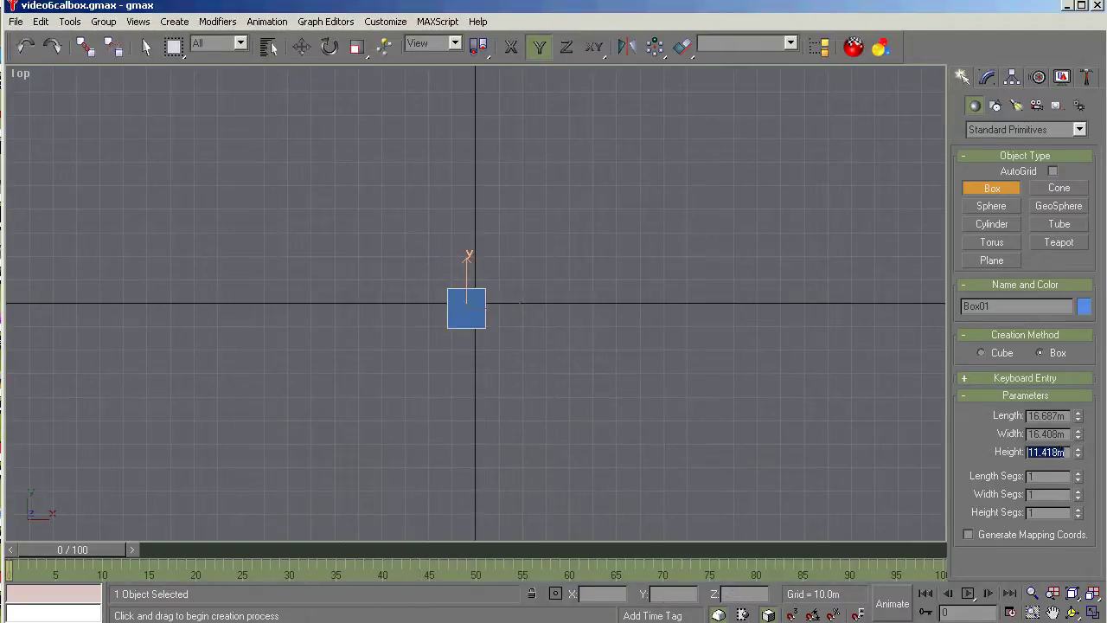
{"action": "type", "text": "4.419"}
{"action": "key", "text": "Tab"}
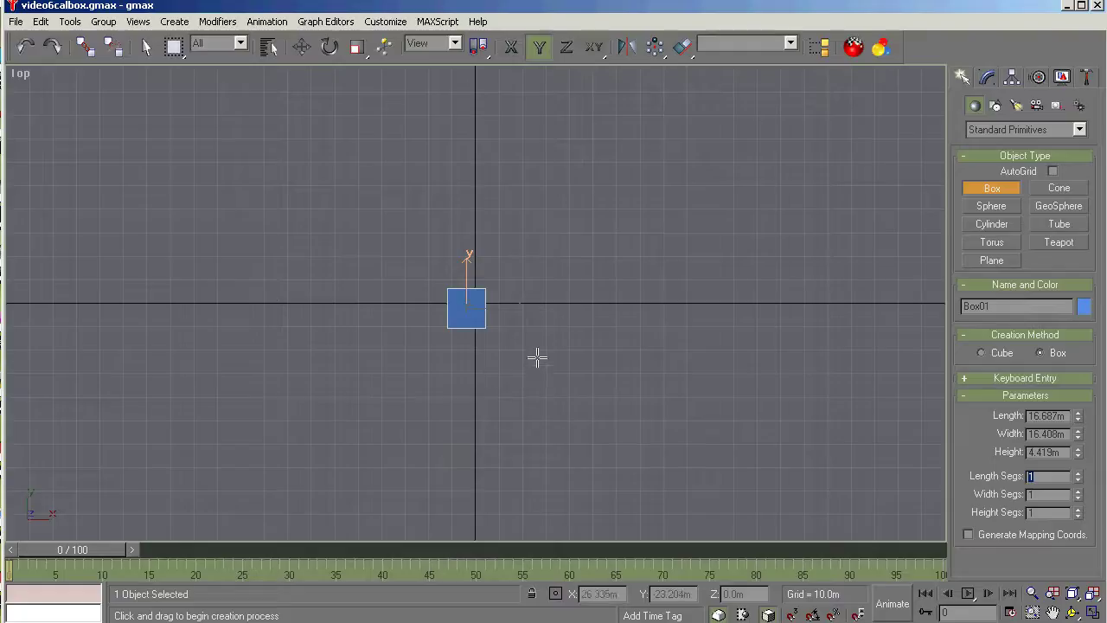
Inspect the resized box up close and at an angle, restore the top view and end box creation
{"action": "left_click", "coordinate": [1073, 593]}
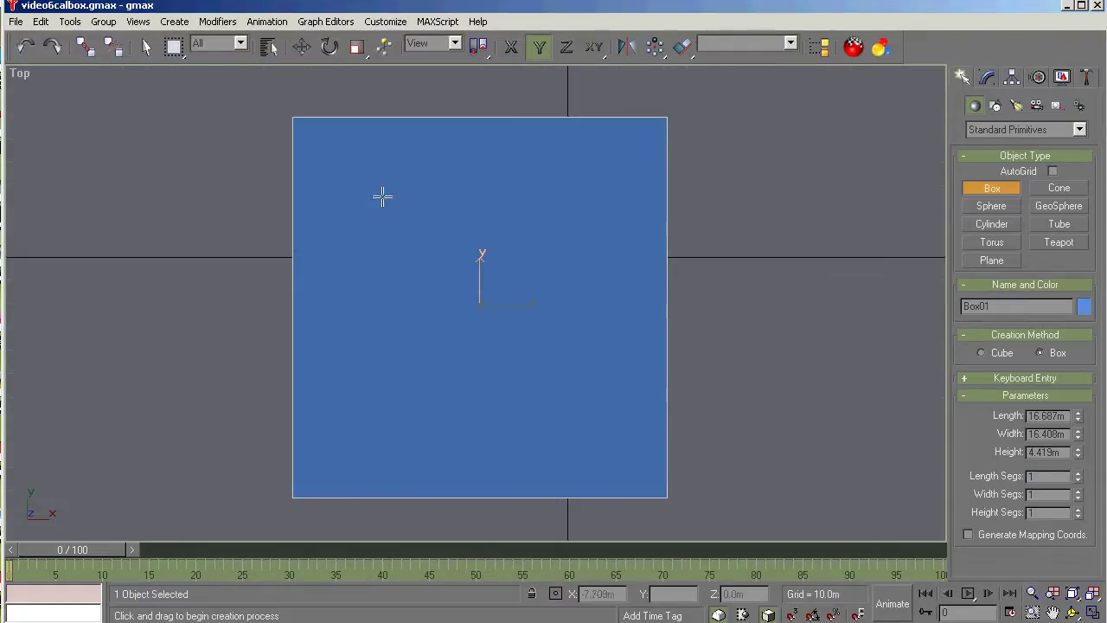
{"action": "left_click", "coordinate": [1073, 612]}
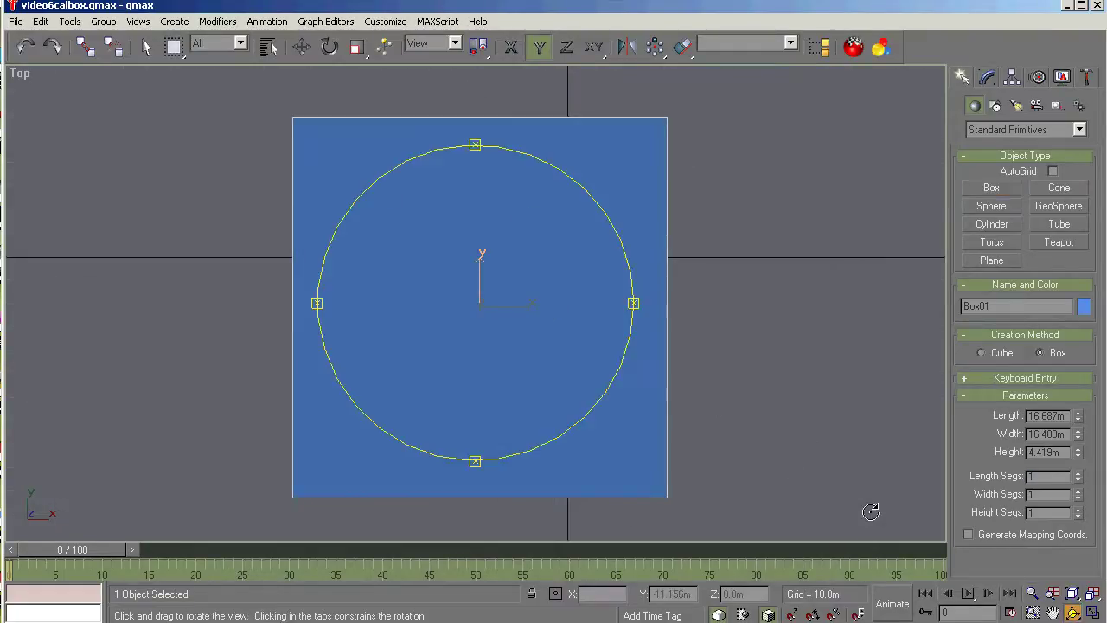
{"action": "left_click_drag", "start_coordinate": [544, 407], "coordinate": [506, 371]}
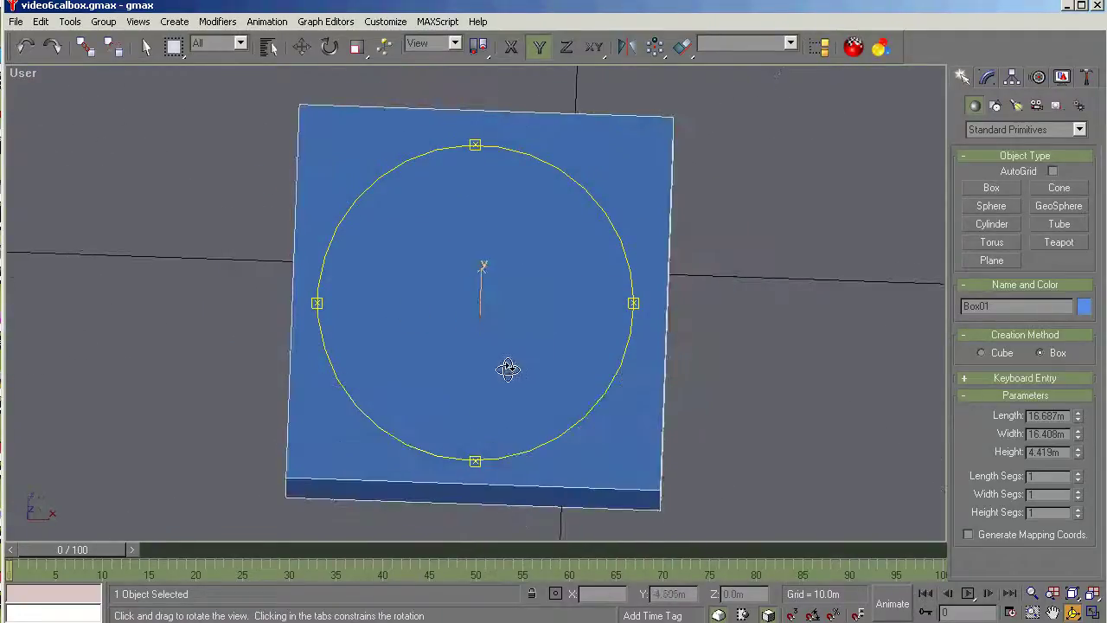
{"action": "key", "text": "t"}
{"action": "right_click", "coordinate": [490, 322]}
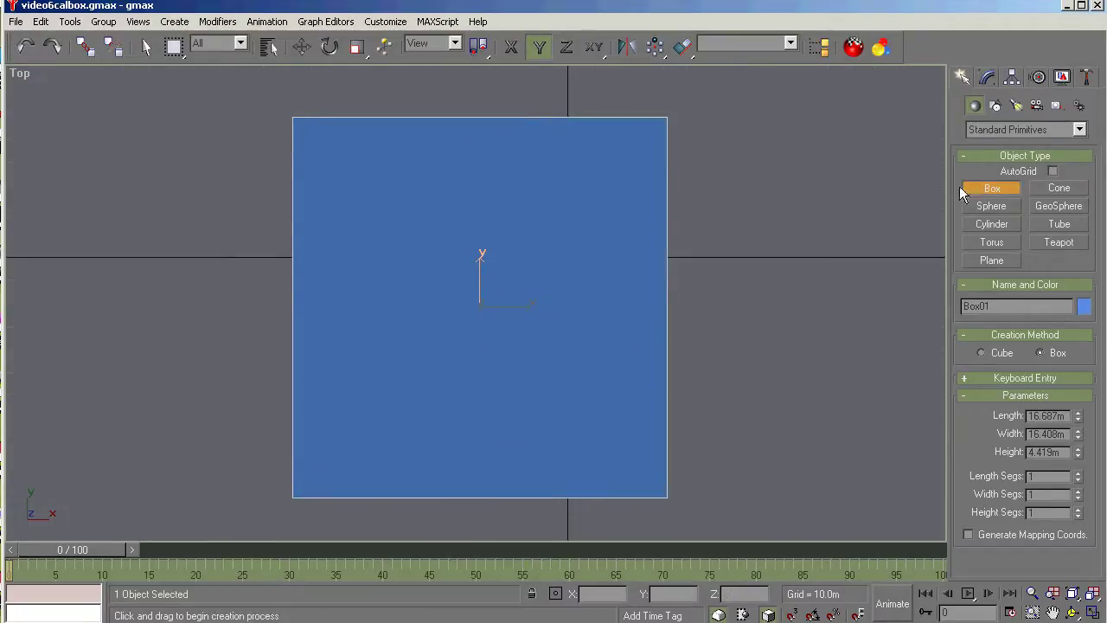
{"action": "right_click", "coordinate": [818, 229]}
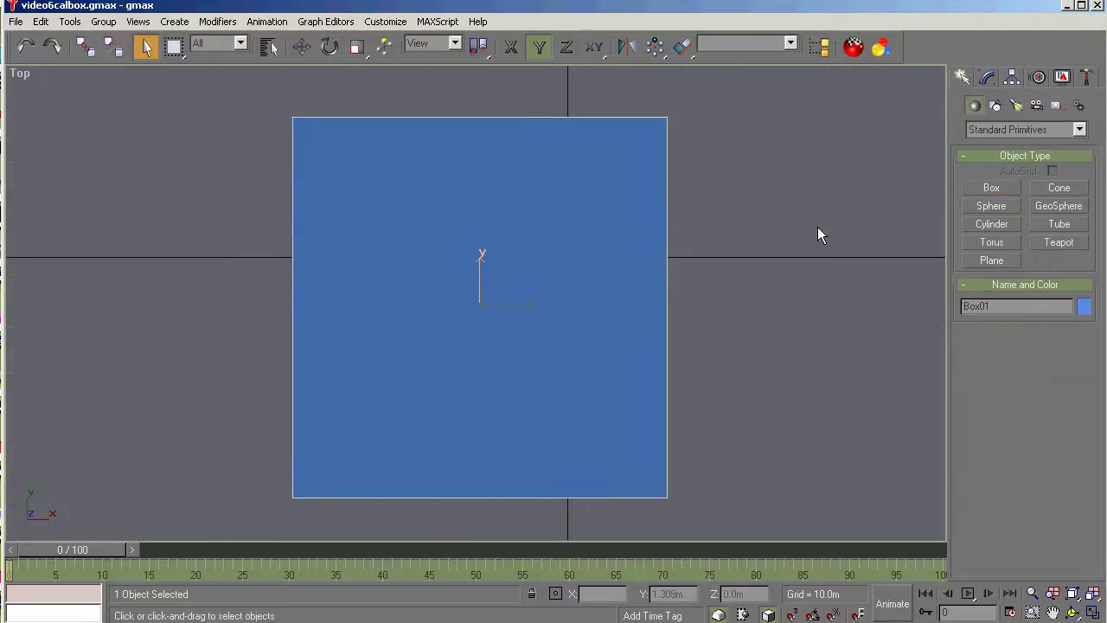
Center the box's pivot on the object, align the pivot to the world and reset the box's scale
{"action": "left_click", "coordinate": [1012, 78]}
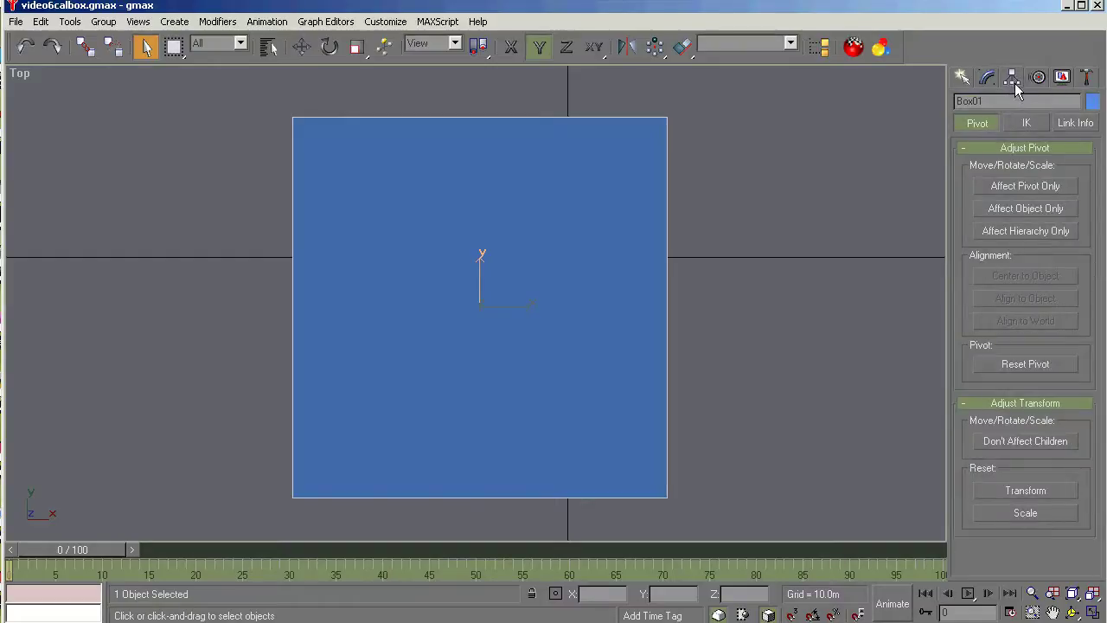
{"action": "left_click", "coordinate": [1024, 190]}
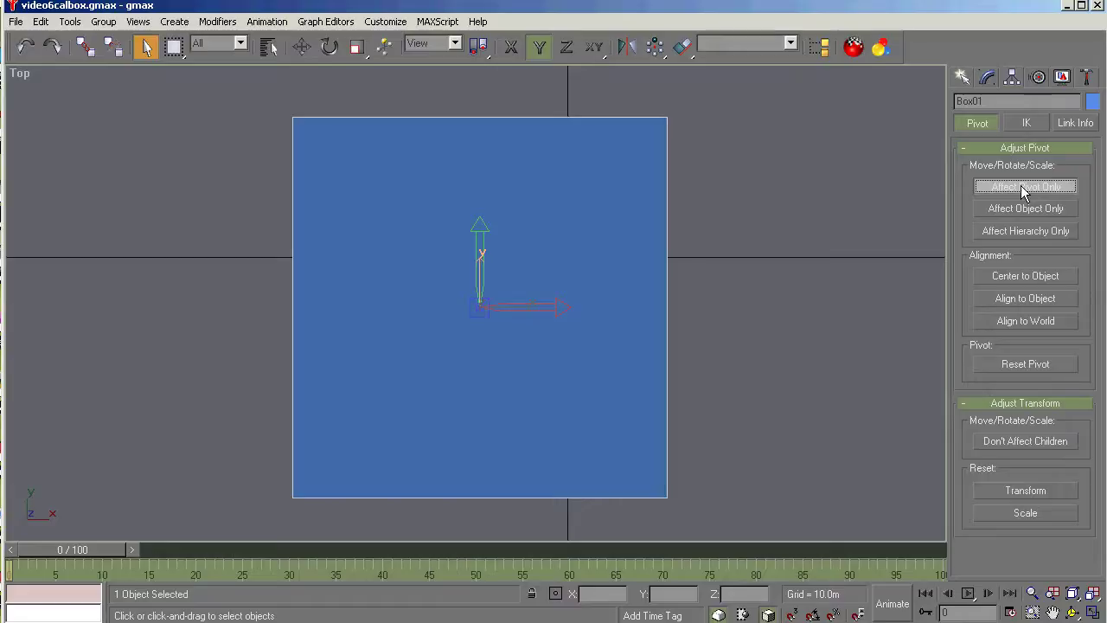
{"action": "left_click", "coordinate": [1021, 278]}
{"action": "left_click", "coordinate": [1013, 322]}
{"action": "left_click", "coordinate": [1026, 514]}
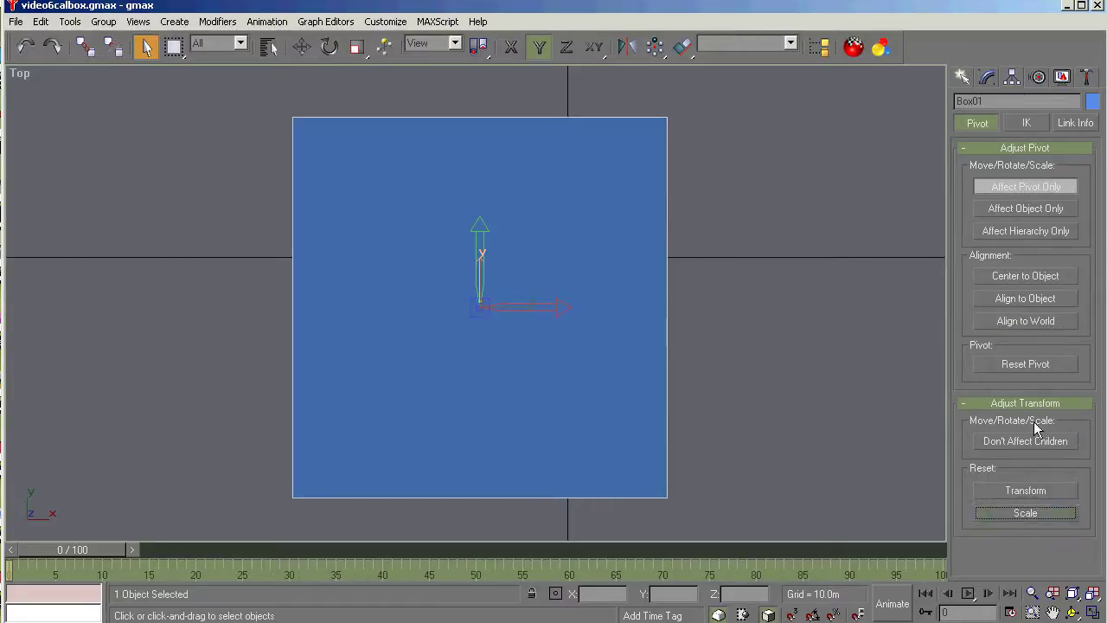
{"action": "left_click", "coordinate": [1015, 189]}
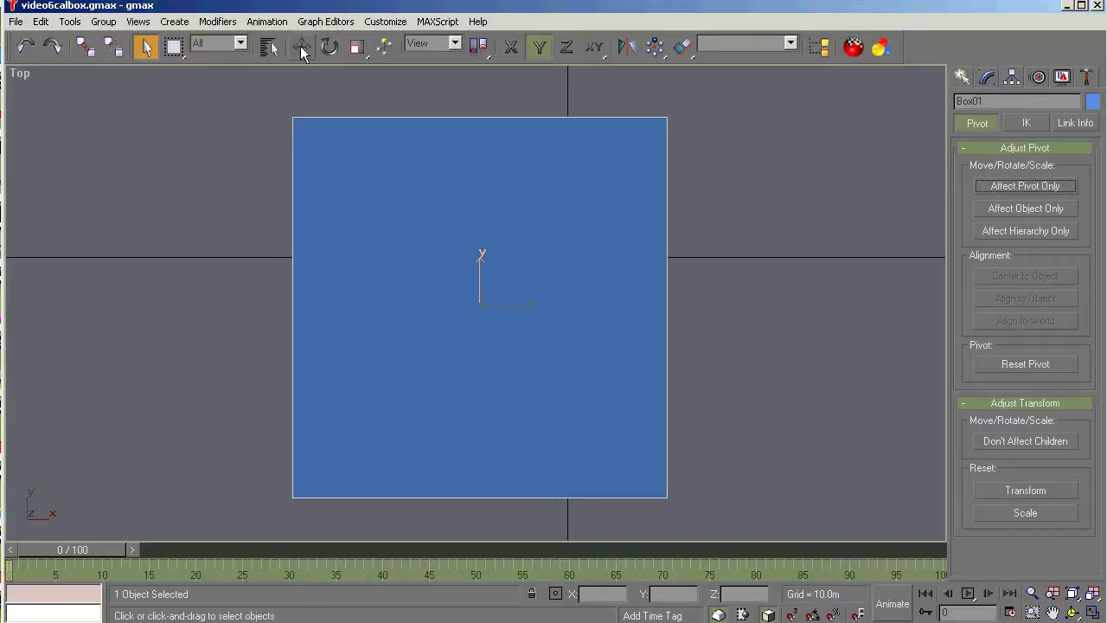
Move the box to the world origin by setting its X, Y and Z position to 0
{"action": "left_click", "coordinate": [302, 49]}
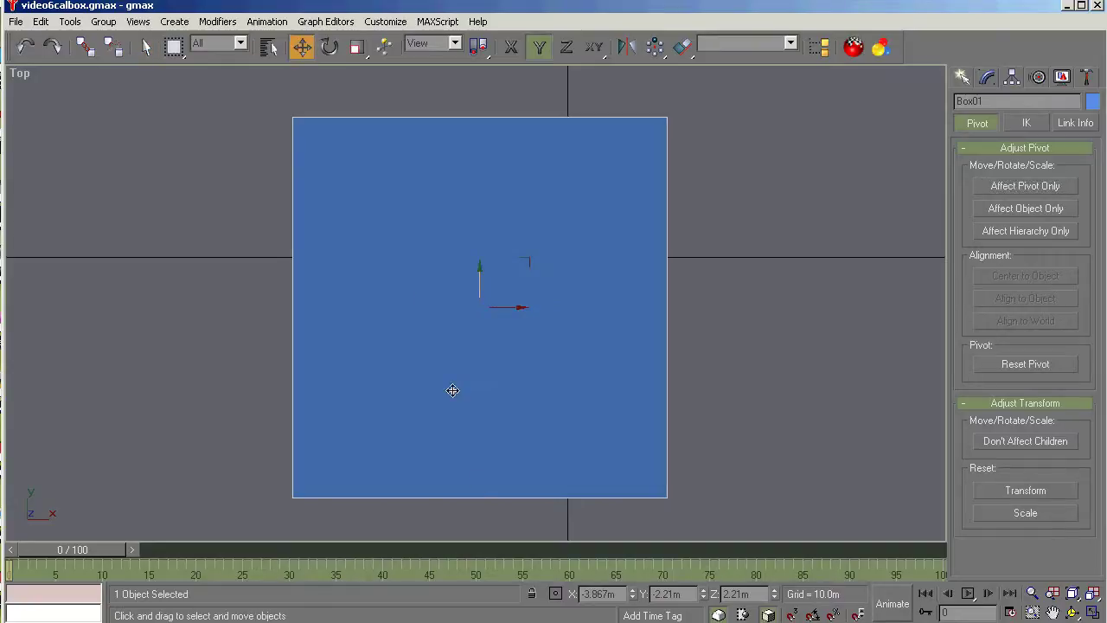
{"action": "double_click", "coordinate": [603, 594]}
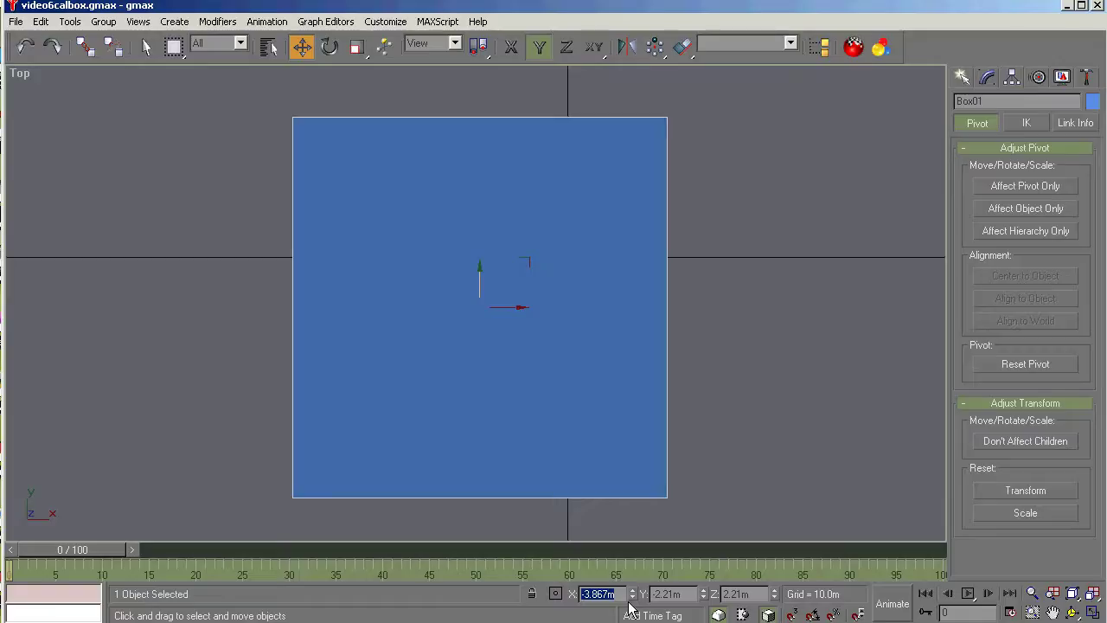
{"action": "type", "text": "0"}
{"action": "key", "text": "Tab"}
{"action": "type", "text": "0"}
{"action": "key", "text": "Tab"}
{"action": "type", "text": "0"}
{"action": "key", "text": "Tab"}
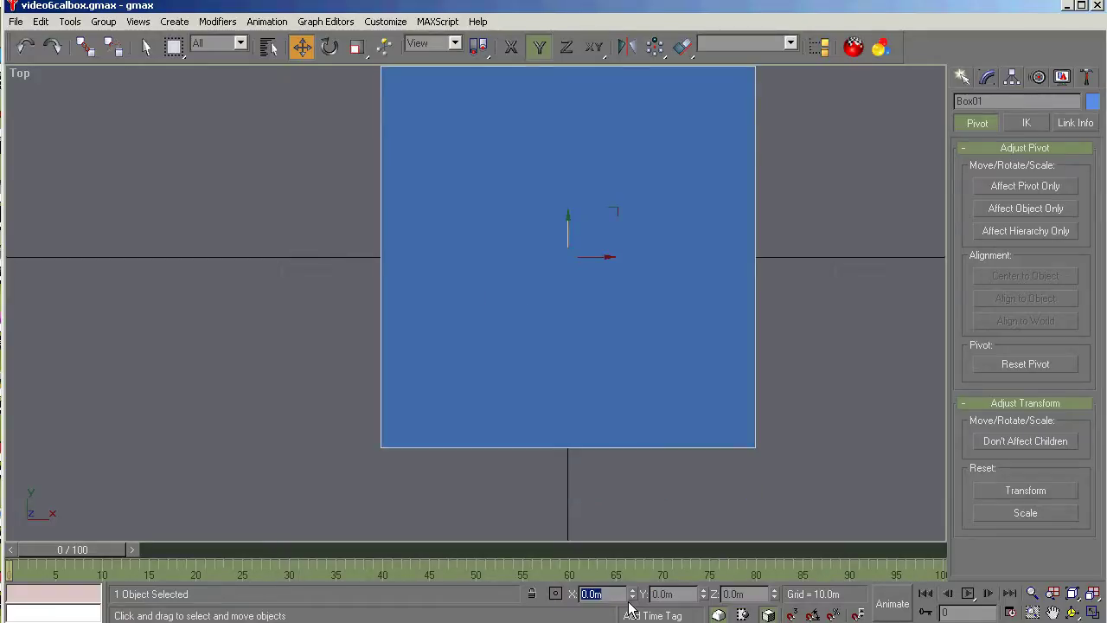
{"action": "left_click", "coordinate": [143, 48]}
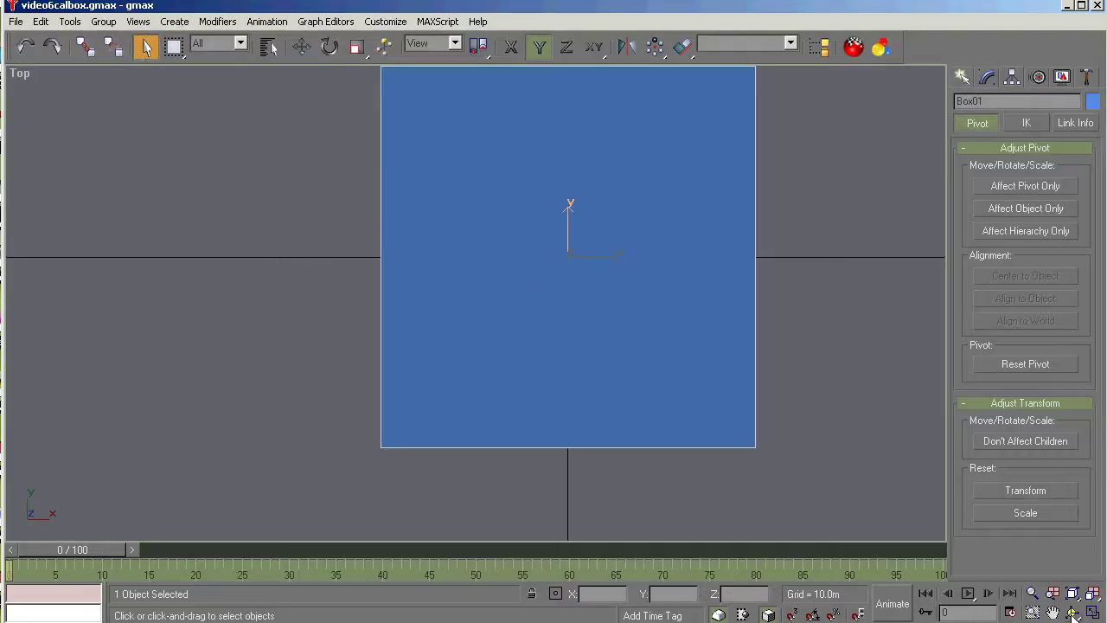
Convert the box to an Editable Mesh
{"action": "left_click", "coordinate": [1073, 612]}
{"action": "left_click_drag", "start_coordinate": [520, 383], "coordinate": [487, 326]}
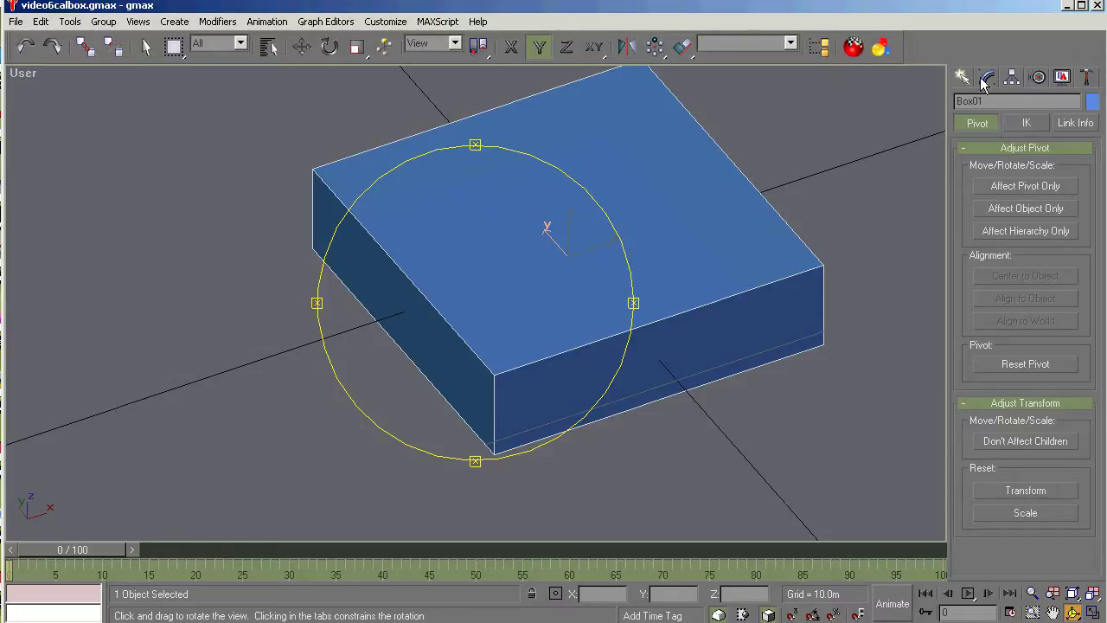
{"action": "left_click", "coordinate": [986, 79]}
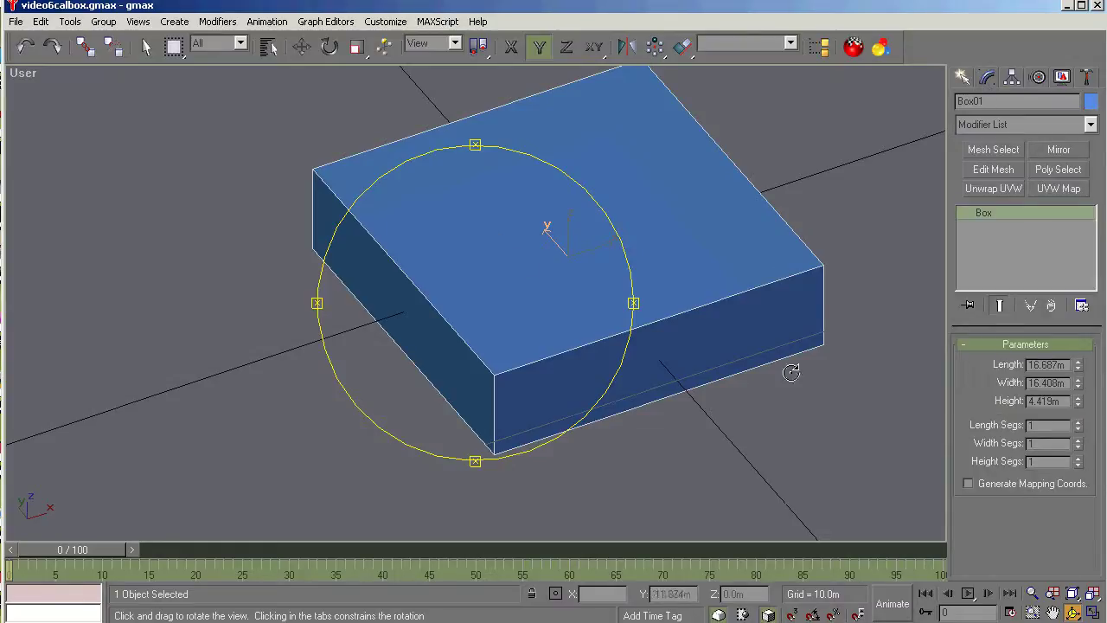
{"action": "right_click", "coordinate": [994, 218]}
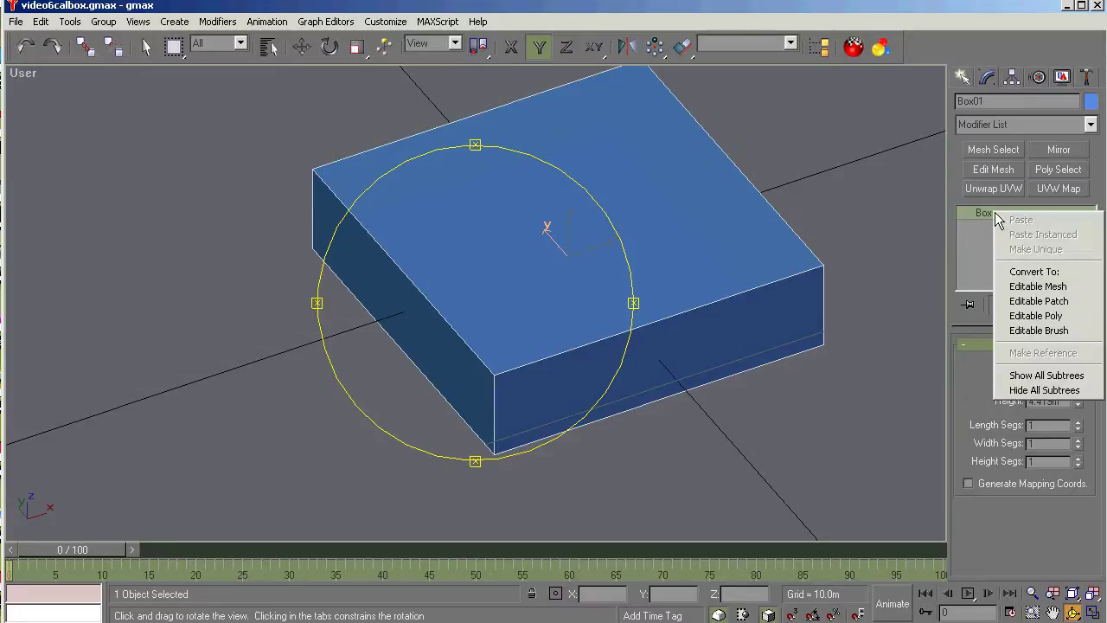
{"action": "left_click", "coordinate": [1036, 287]}
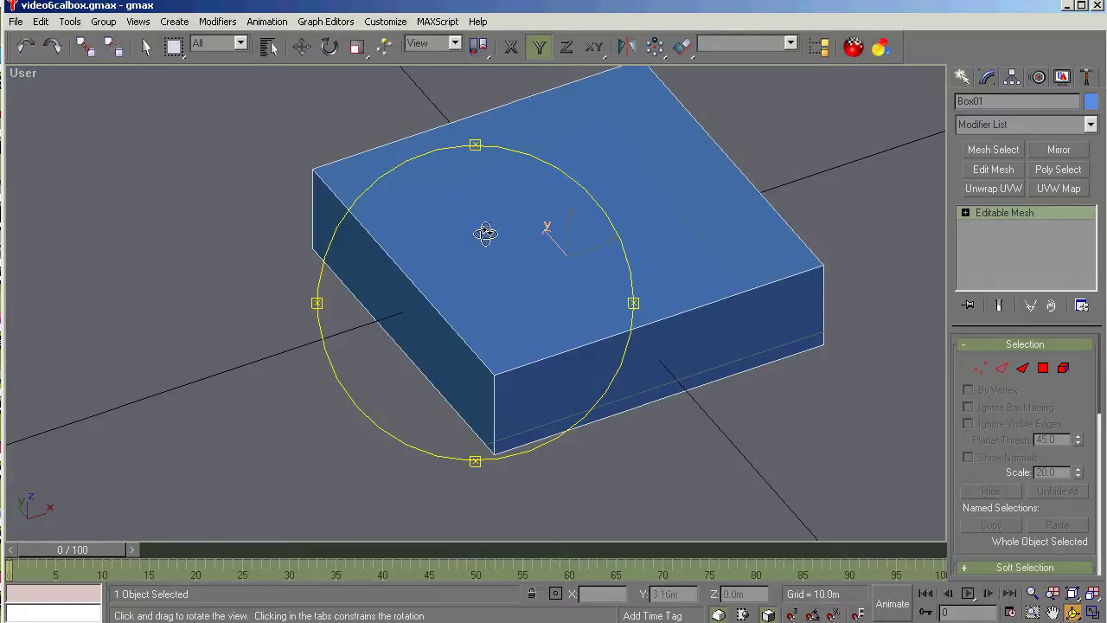
Select all polygons of the box and flip their normals so that they face inward
{"action": "left_click", "coordinate": [1044, 368]}
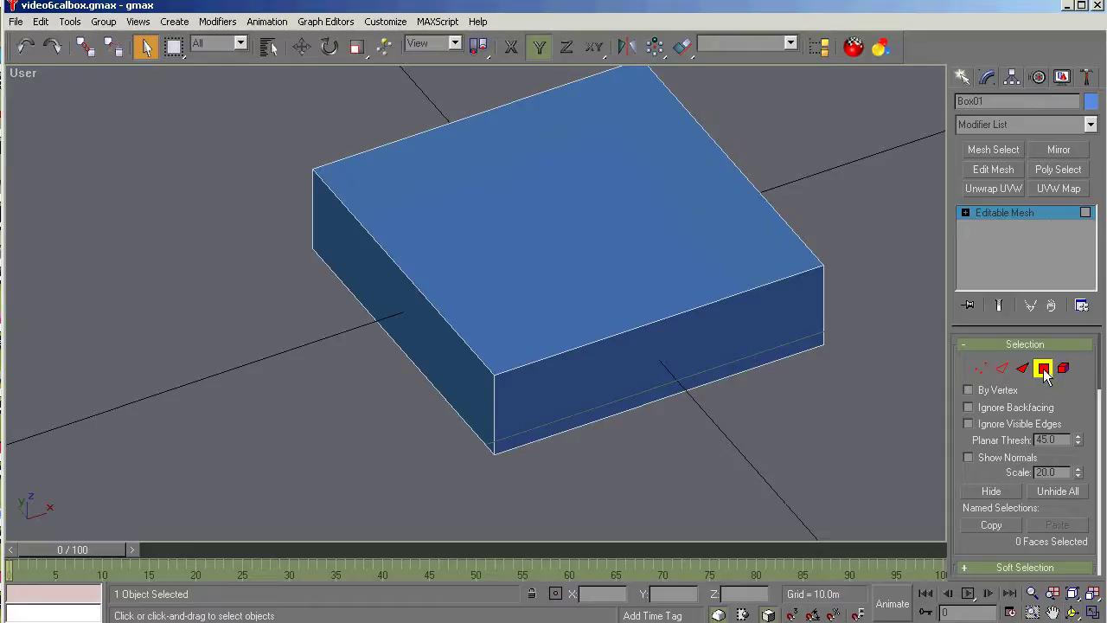
{"action": "left_click", "coordinate": [41, 21]}
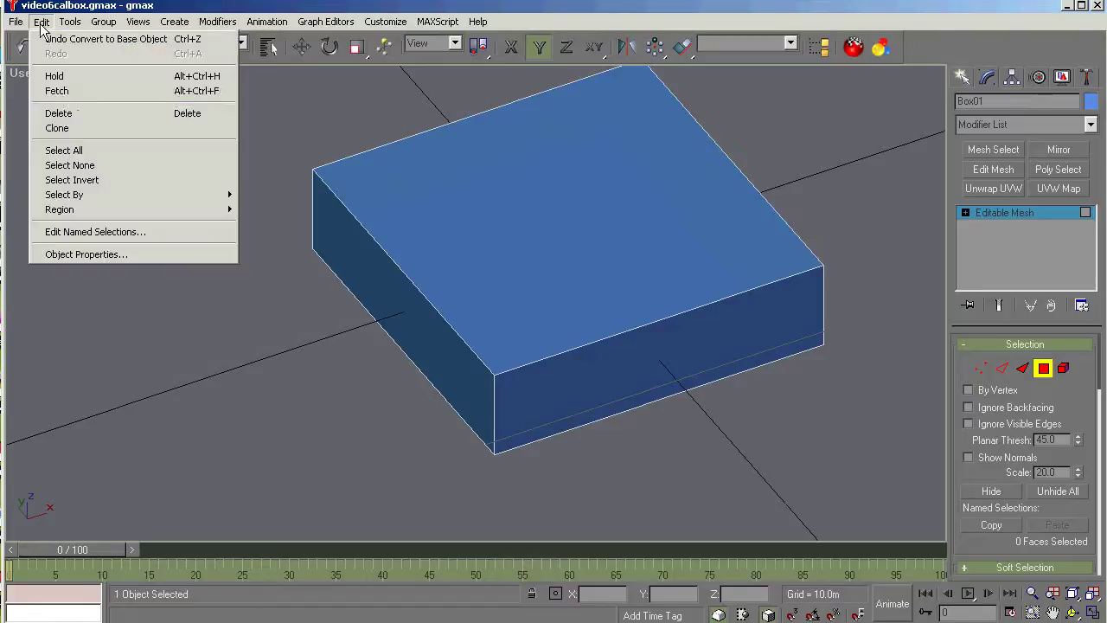
{"action": "left_click", "coordinate": [62, 150]}
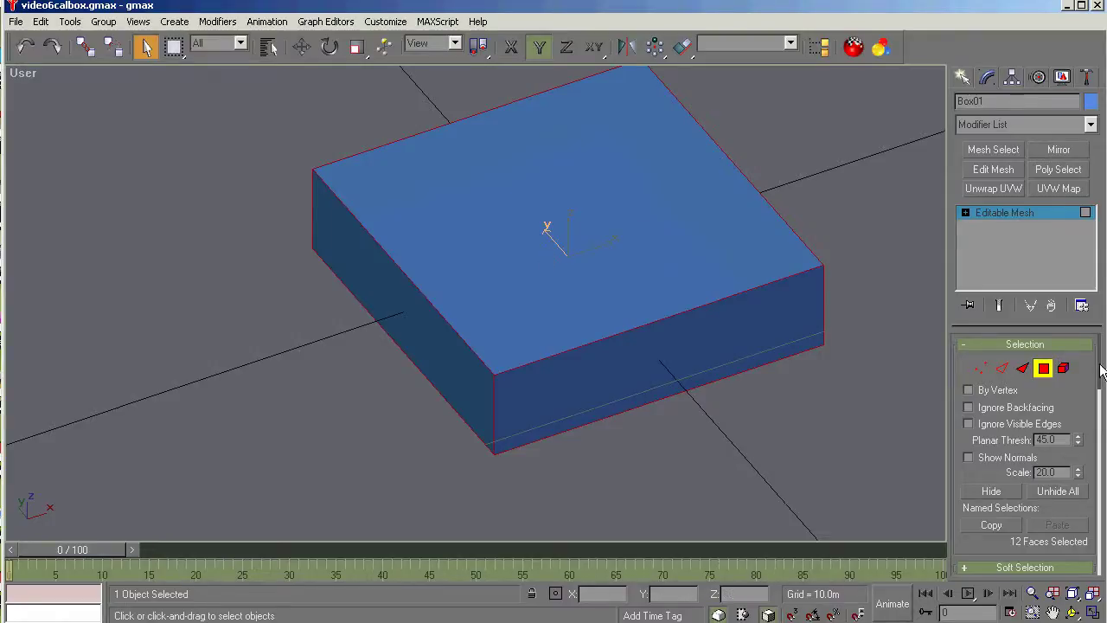
{"action": "left_click_drag", "start_coordinate": [1100, 370], "coordinate": [1098, 536]}
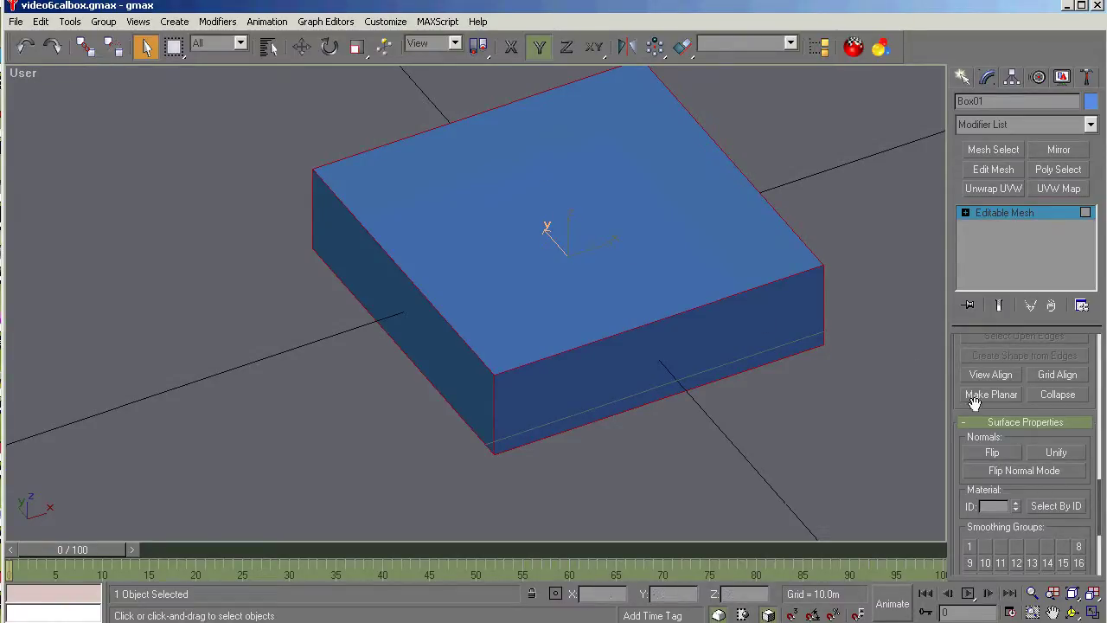
{"action": "left_click", "coordinate": [992, 453]}
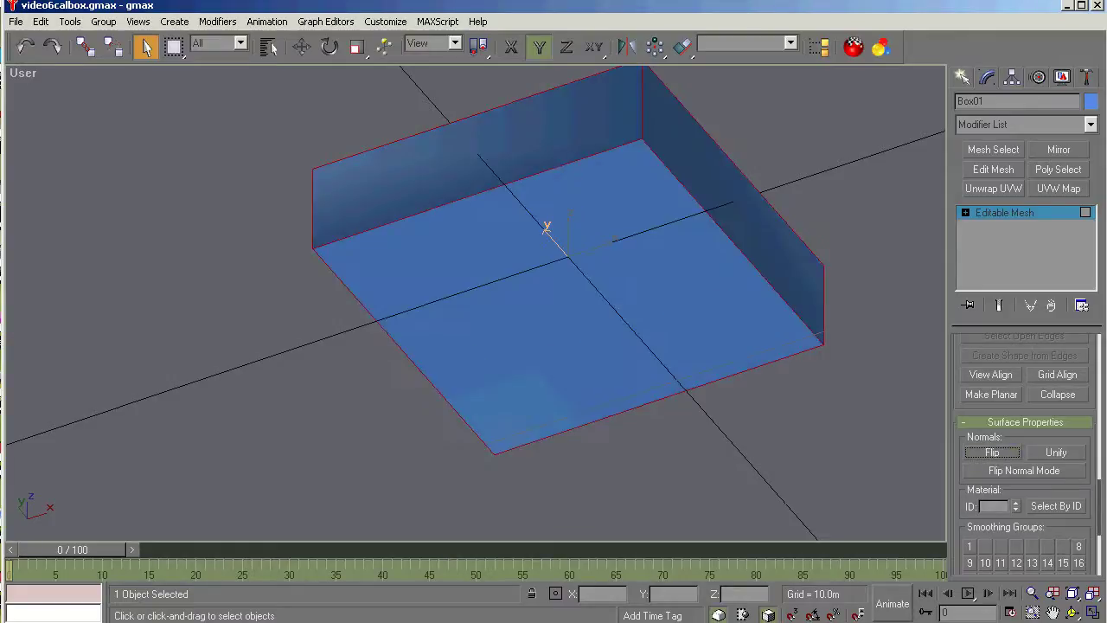
Inspect the inside faces of the inverted box from different angles and up close
{"action": "key", "text": "ctrl+r"}
{"action": "left_click_drag", "start_coordinate": [420, 316], "coordinate": [551, 185]}
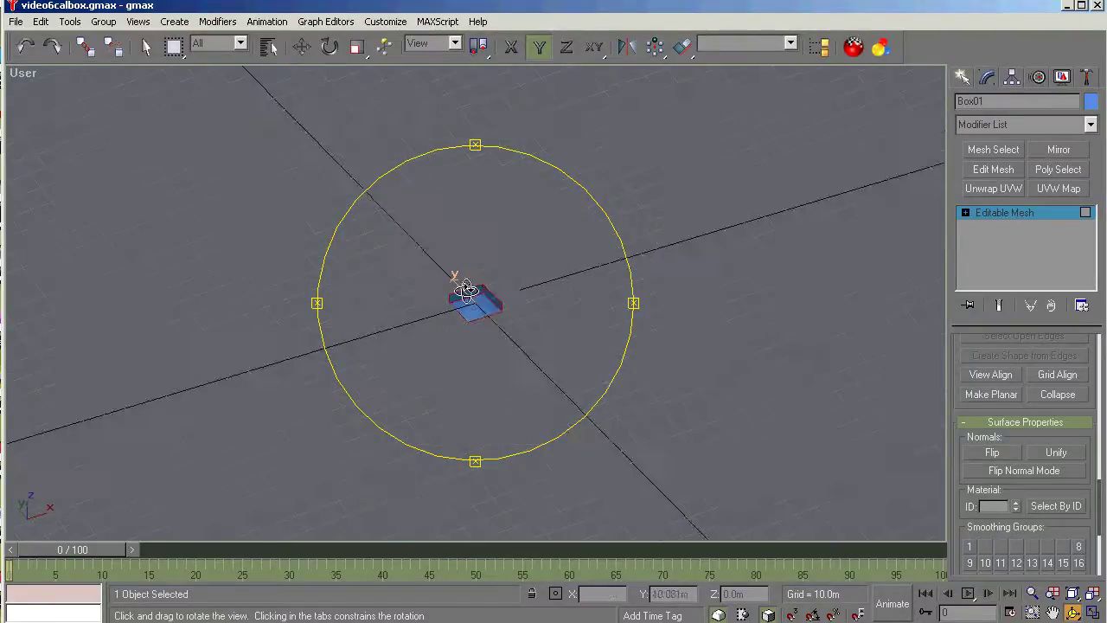
{"action": "scroll", "coordinate": [465, 315], "scroll_direction": "up", "scroll_amount": 5}
{"action": "left_click_drag", "start_coordinate": [470, 319], "coordinate": [490, 329]}
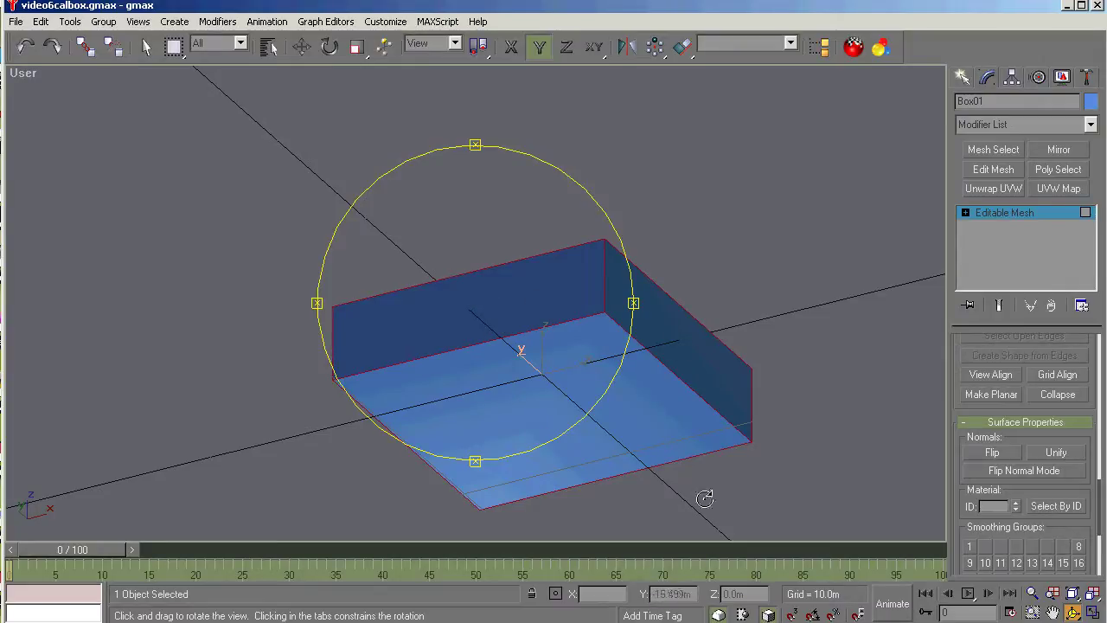
{"action": "left_click_drag", "start_coordinate": [502, 363], "coordinate": [548, 217]}
{"action": "key", "text": "t"}
{"action": "key", "text": "z"}
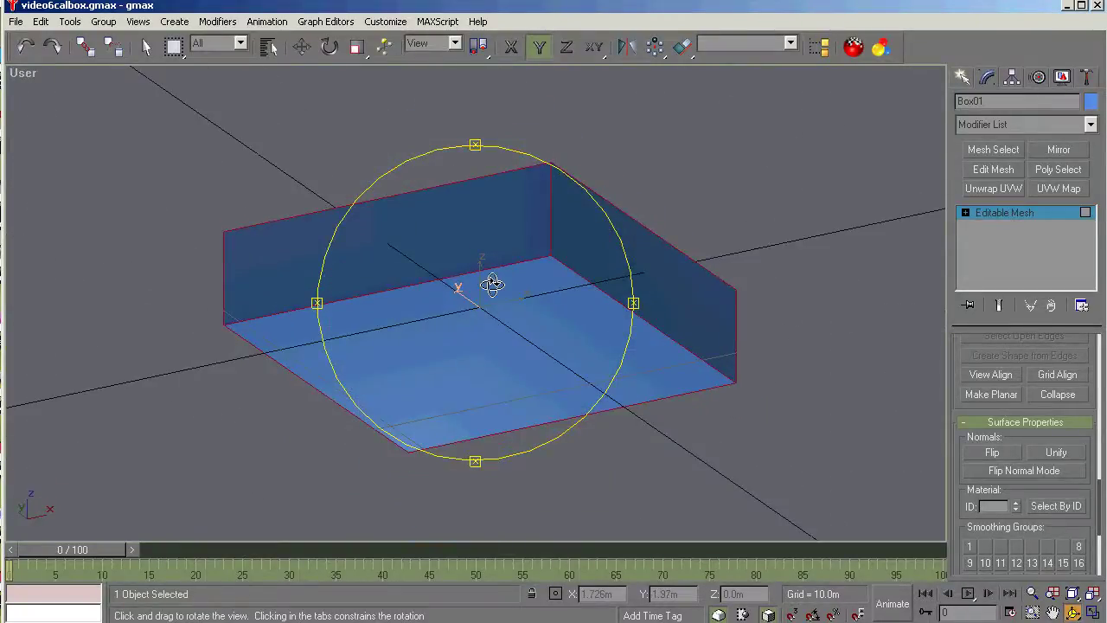
{"action": "scroll", "coordinate": [491, 283], "scroll_direction": "up", "scroll_amount": 2}
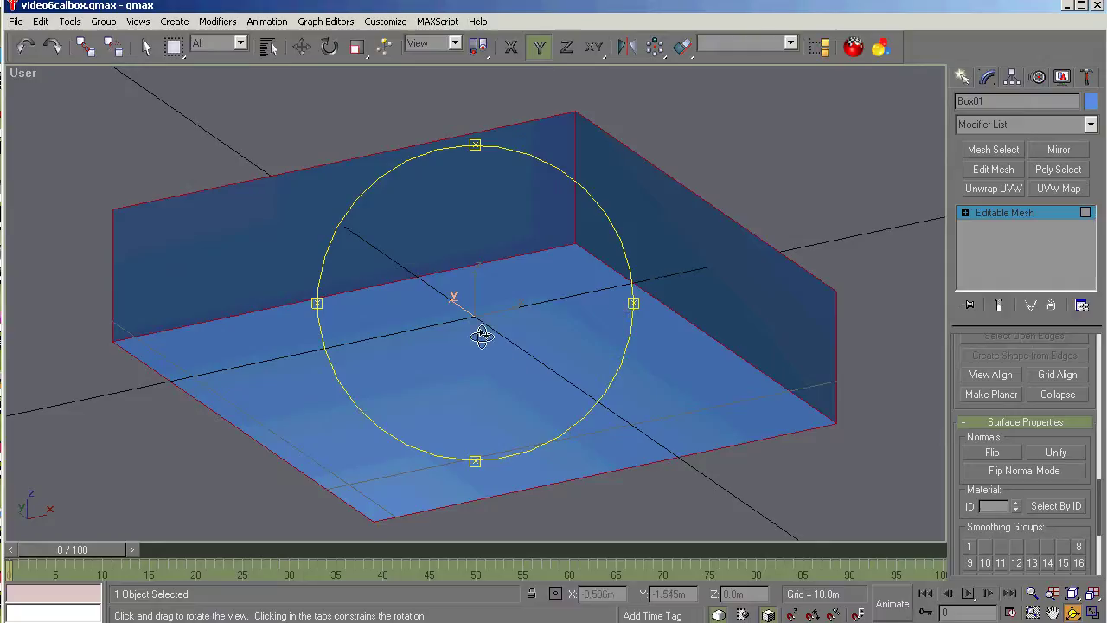
{"action": "right_click", "coordinate": [424, 358]}
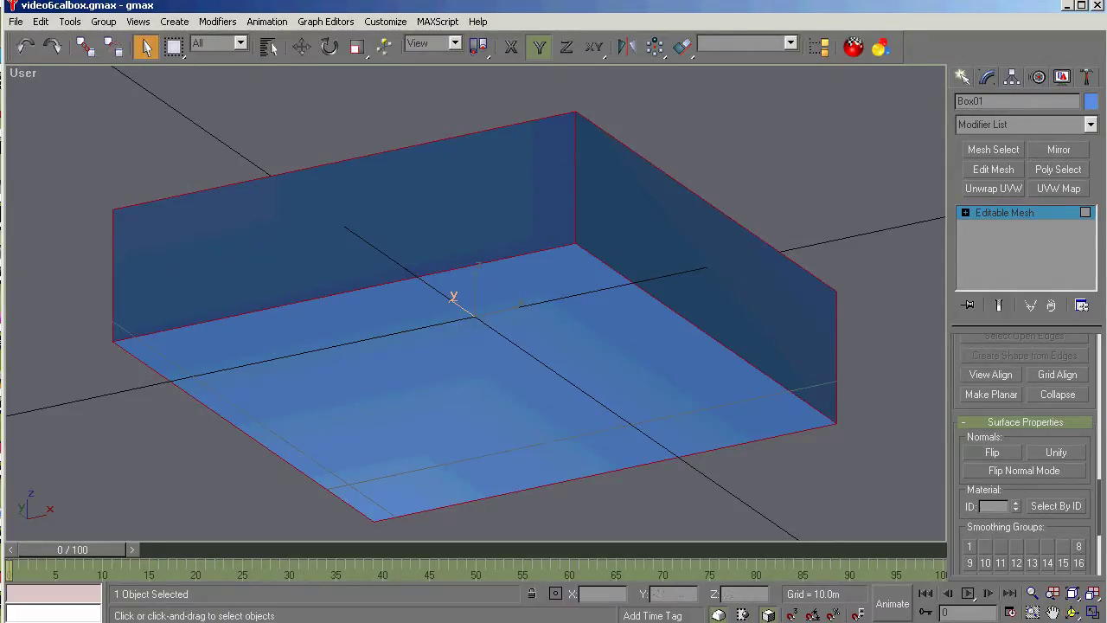
Leave polygon editing and convert the box's mesh to an Editable Poly
{"action": "left_click", "coordinate": [1006, 212]}
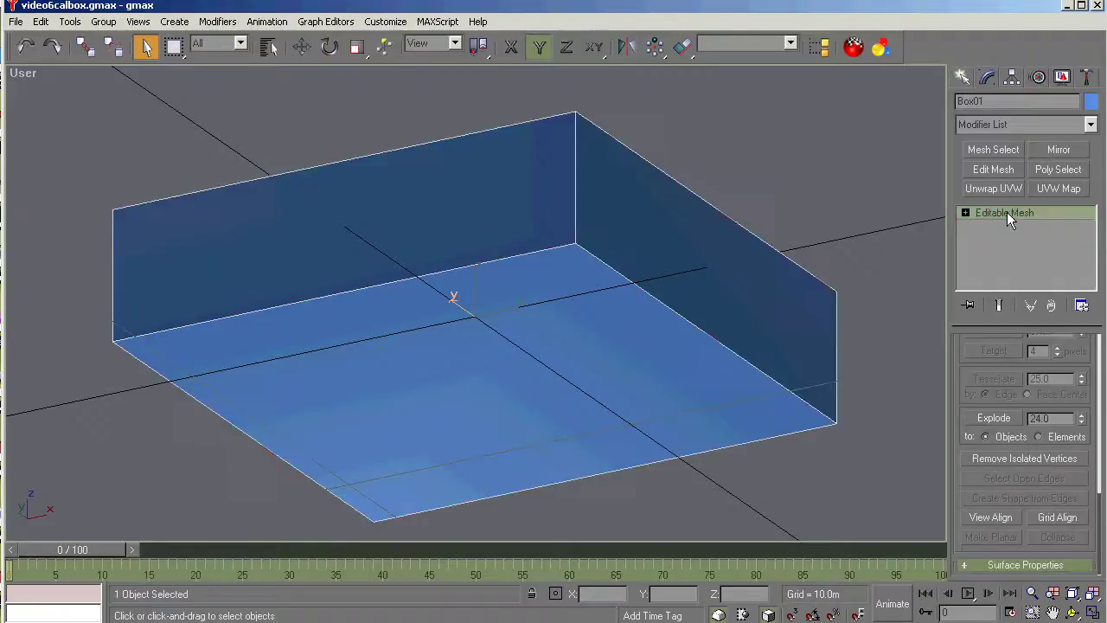
{"action": "right_click", "coordinate": [1006, 212]}
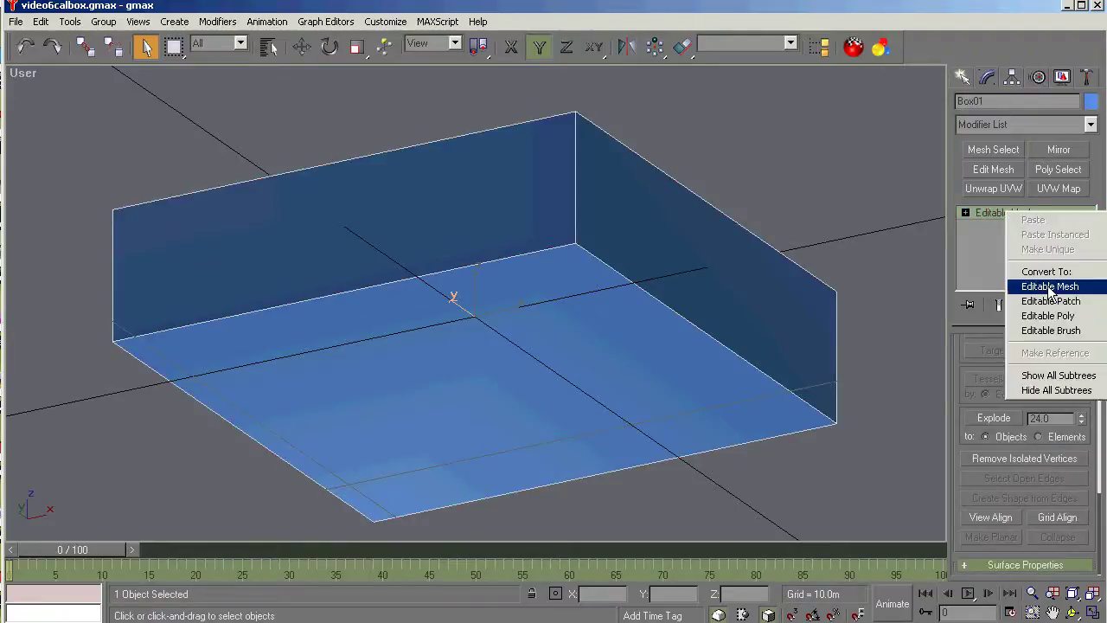
{"action": "left_click", "coordinate": [1049, 316]}
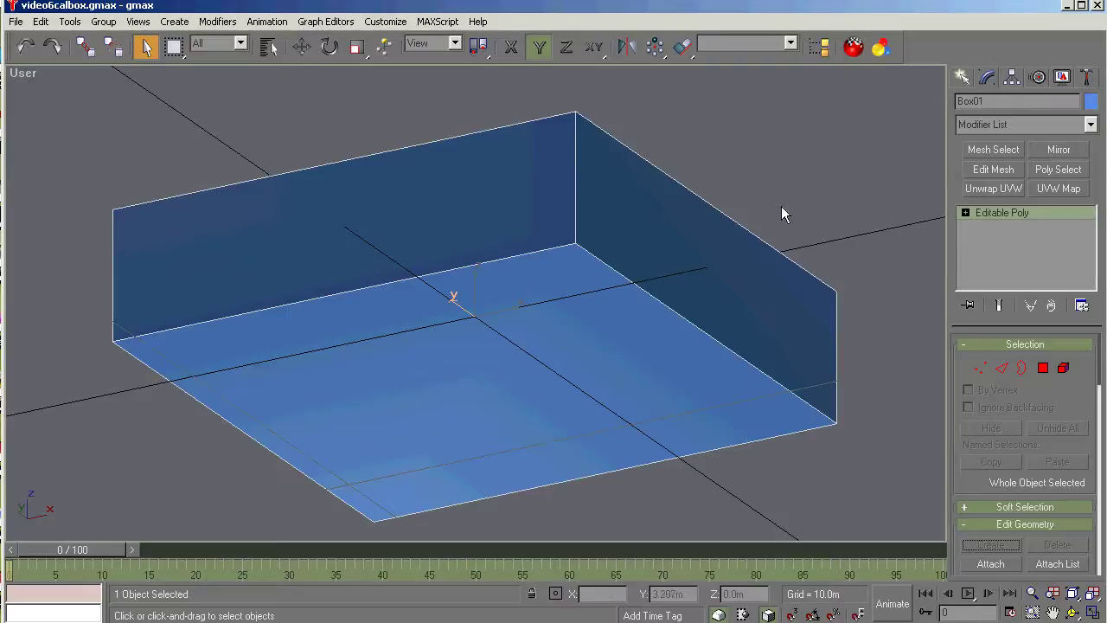
Add a Poly Select modifier to the box at polygon level, turn on Ignore Backfaces and deselect all polygons
{"action": "key", "text": "t"}
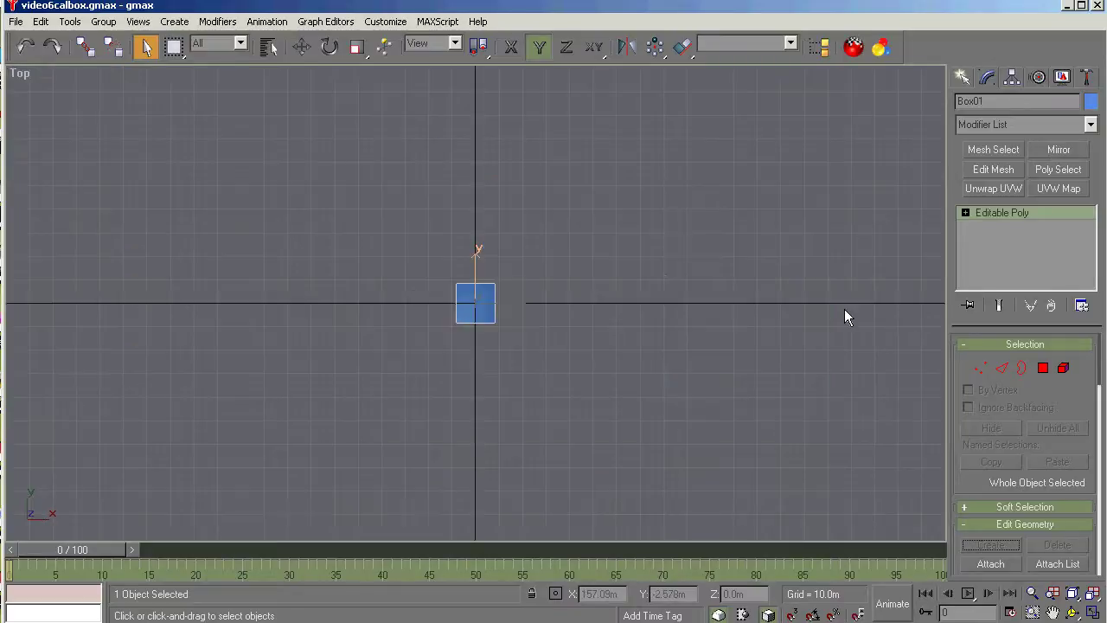
{"action": "key", "text": "ctrl+alt+z"}
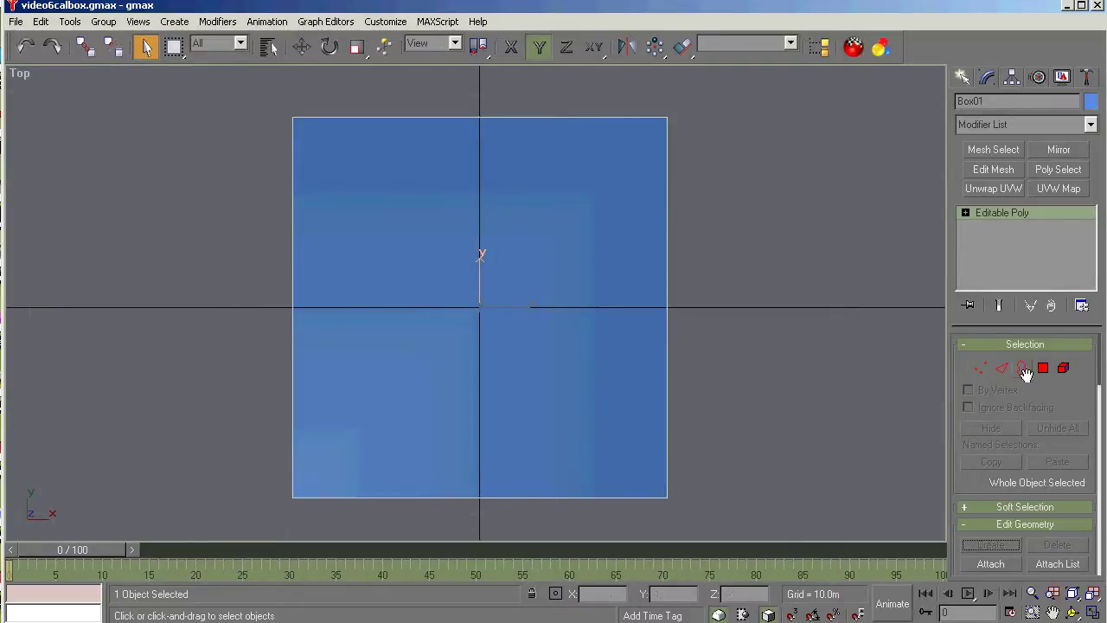
{"action": "left_click", "coordinate": [1047, 174]}
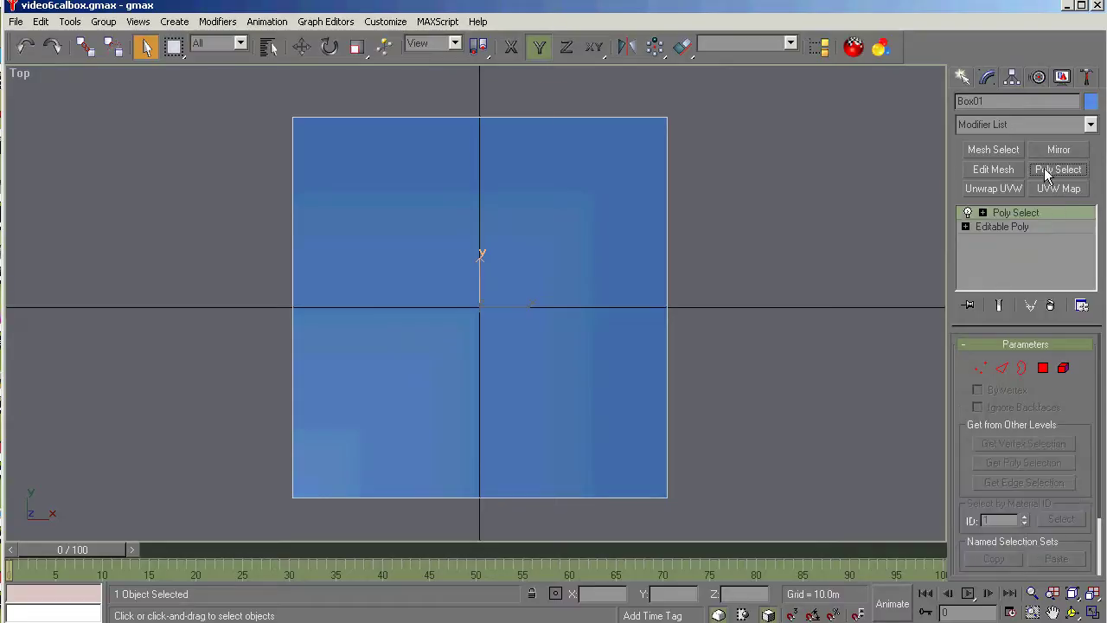
{"action": "left_click", "coordinate": [1044, 369]}
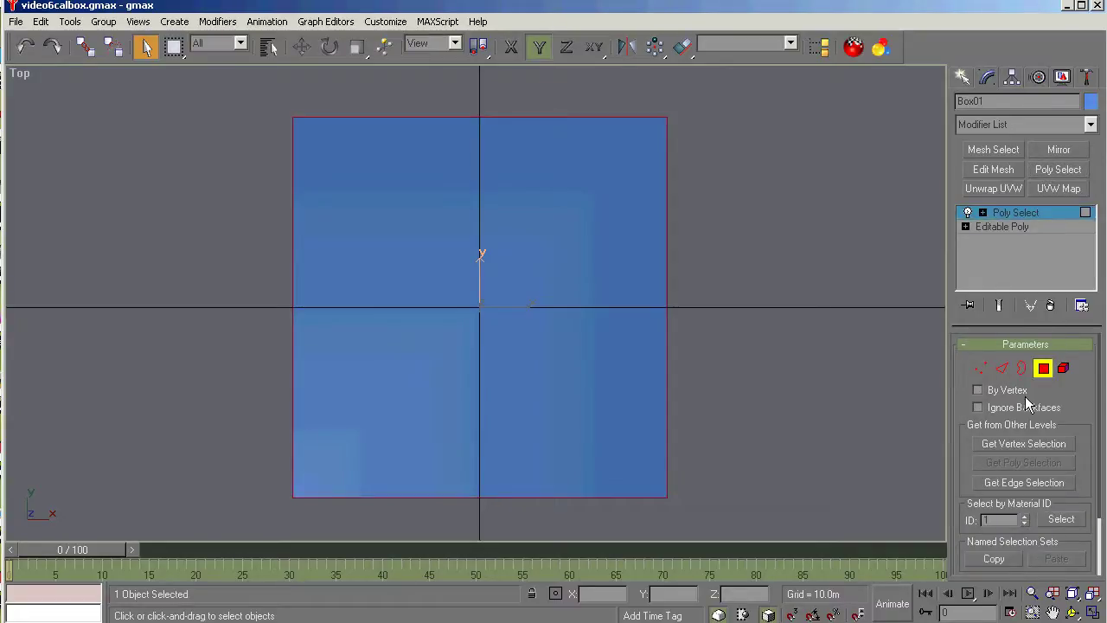
{"action": "left_click", "coordinate": [978, 408]}
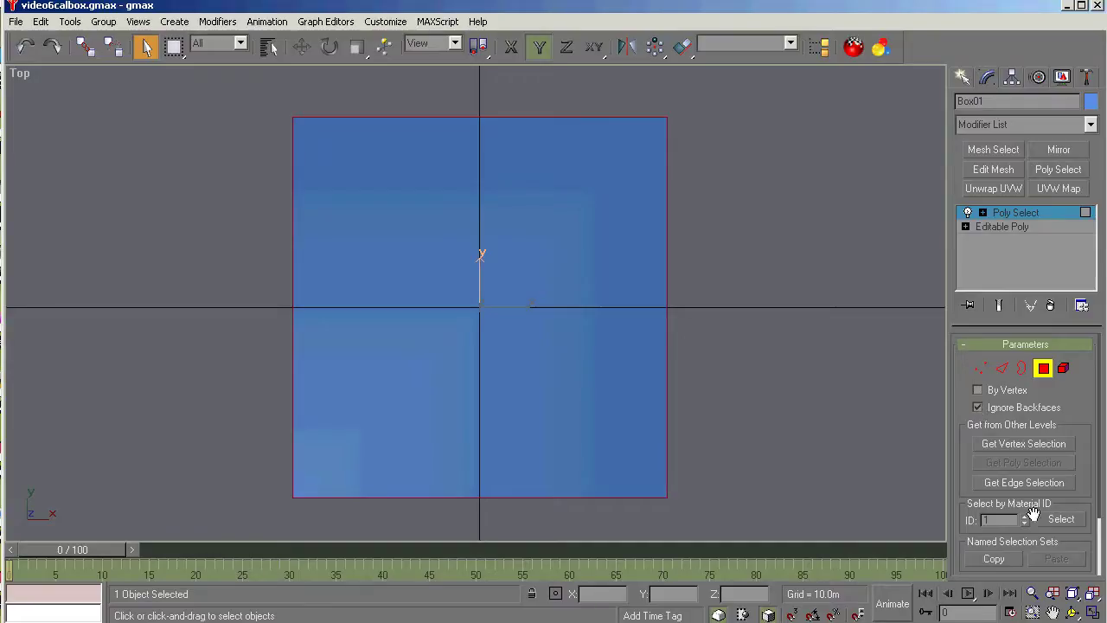
{"action": "left_click", "coordinate": [790, 351]}
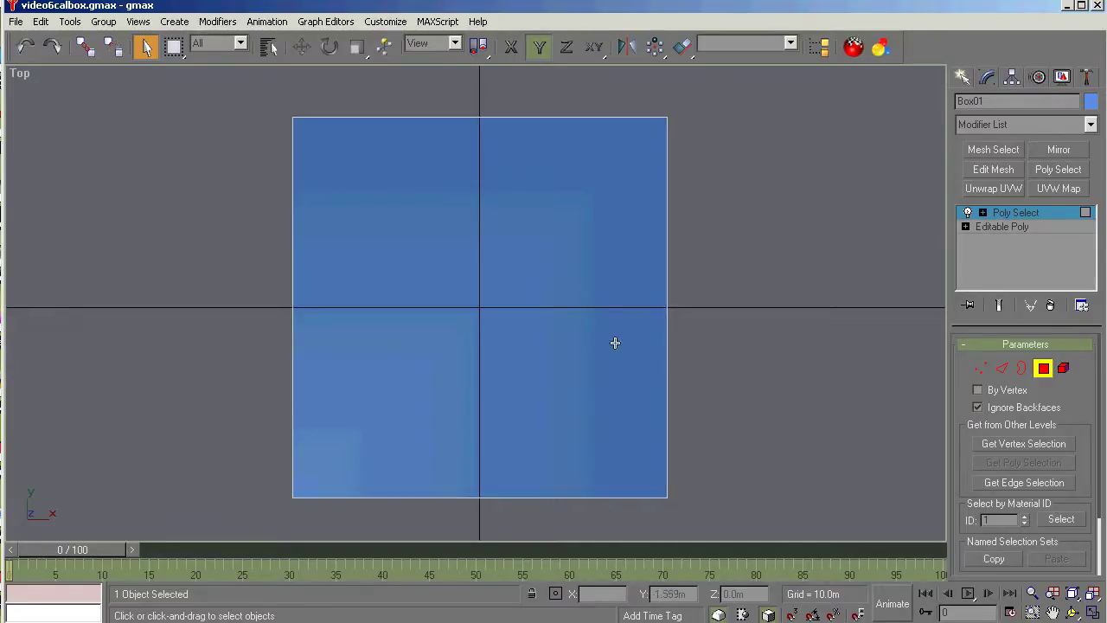
Select the box's floor polygon from above, replace it with the ceiling polygon from below, and show the polygon selection information
{"action": "left_click", "coordinate": [1073, 612]}
{"action": "left_click_drag", "start_coordinate": [505, 364], "coordinate": [551, 251]}
{"action": "right_click", "coordinate": [551, 375]}
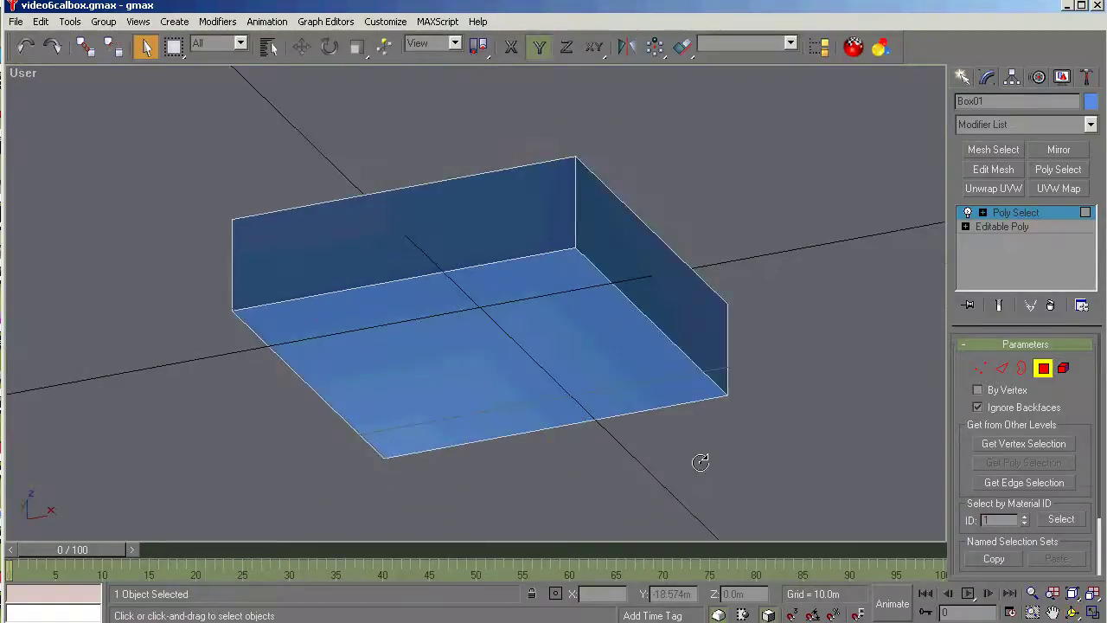
{"action": "left_click", "coordinate": [536, 353]}
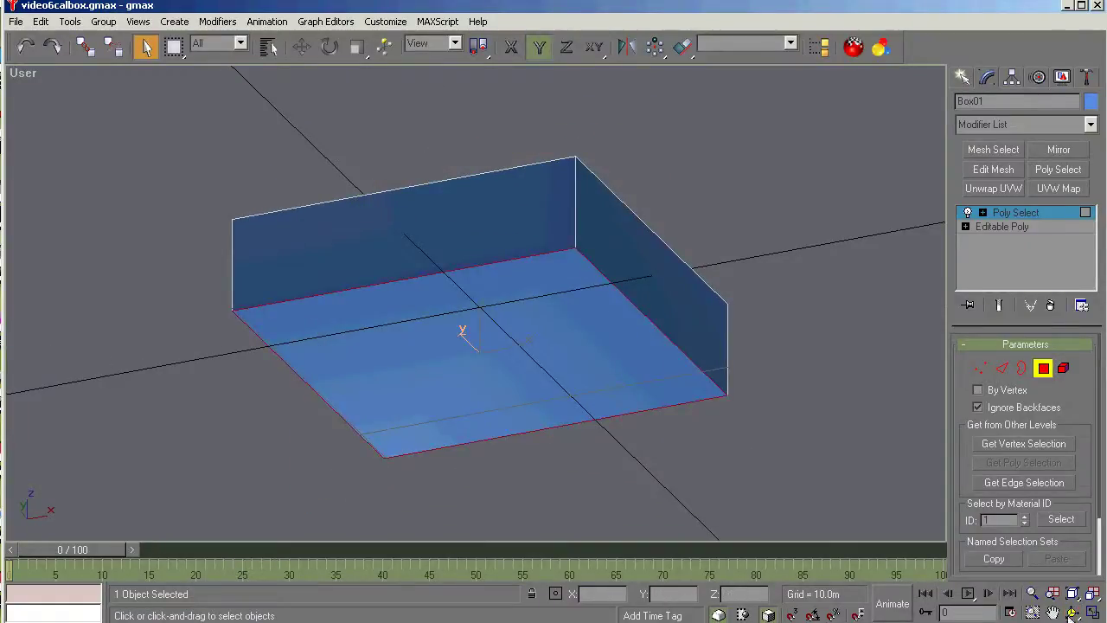
{"action": "left_click", "coordinate": [1072, 611]}
{"action": "left_click_drag", "start_coordinate": [548, 423], "coordinate": [537, 348]}
{"action": "right_click", "coordinate": [523, 275]}
{"action": "left_click", "coordinate": [508, 253]}
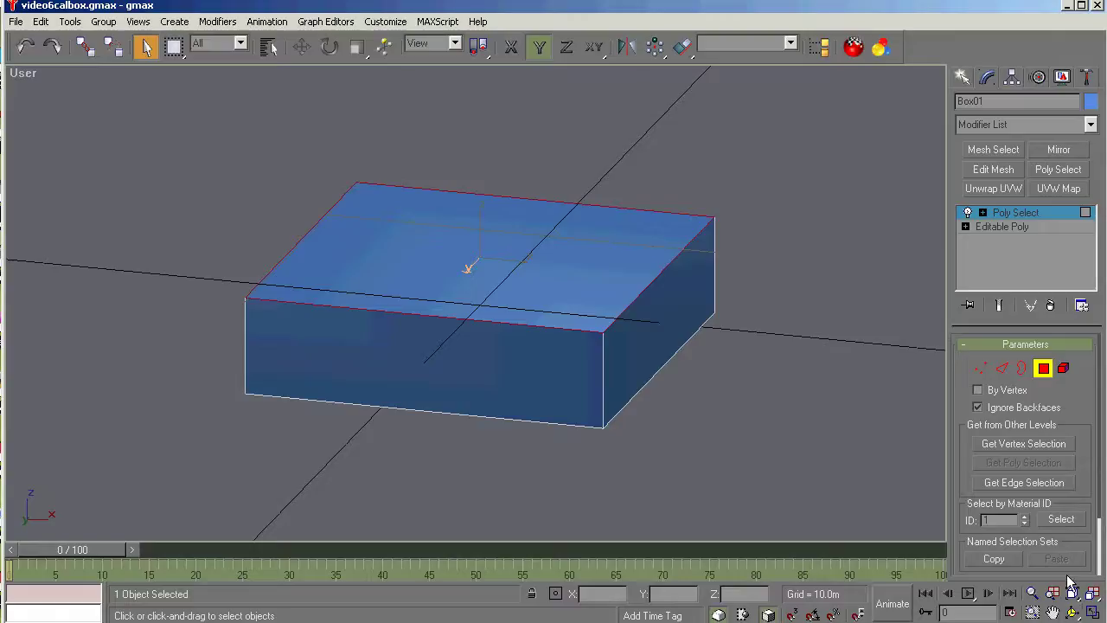
{"action": "left_click_drag", "start_coordinate": [1100, 483], "coordinate": [1103, 561]}
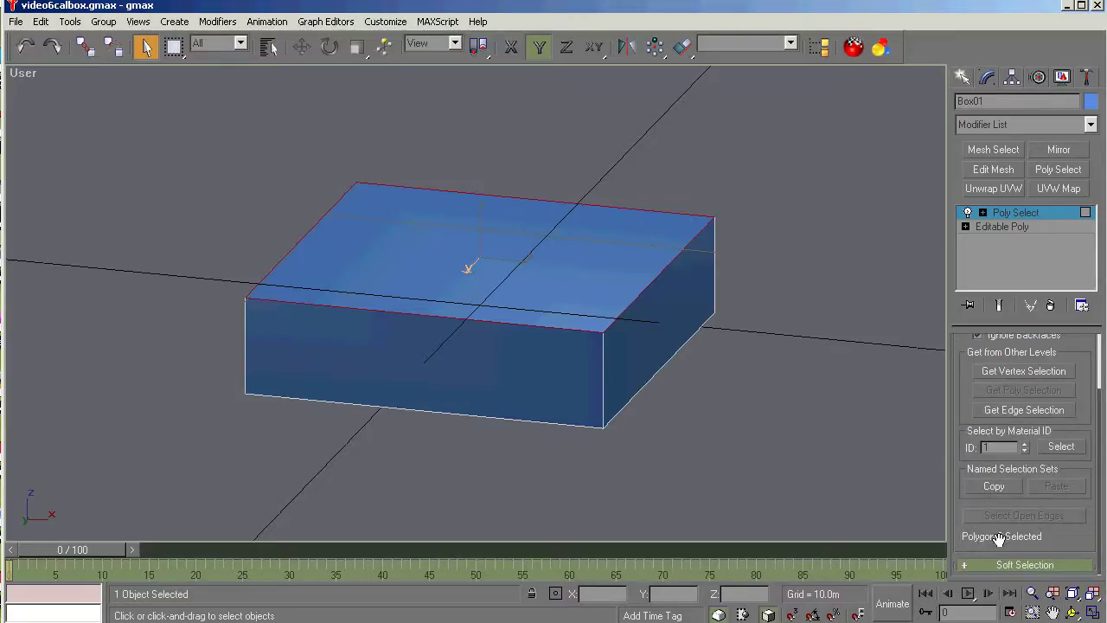
Orbit around the box to examine the selected polygon's outline from above and below
{"action": "scroll", "coordinate": [1088, 474], "scroll_direction": "up", "scroll_amount": 3}
{"action": "left_click", "coordinate": [1072, 613]}
{"action": "left_click_drag", "start_coordinate": [630, 354], "coordinate": [525, 408]}
{"action": "right_click", "coordinate": [575, 454]}
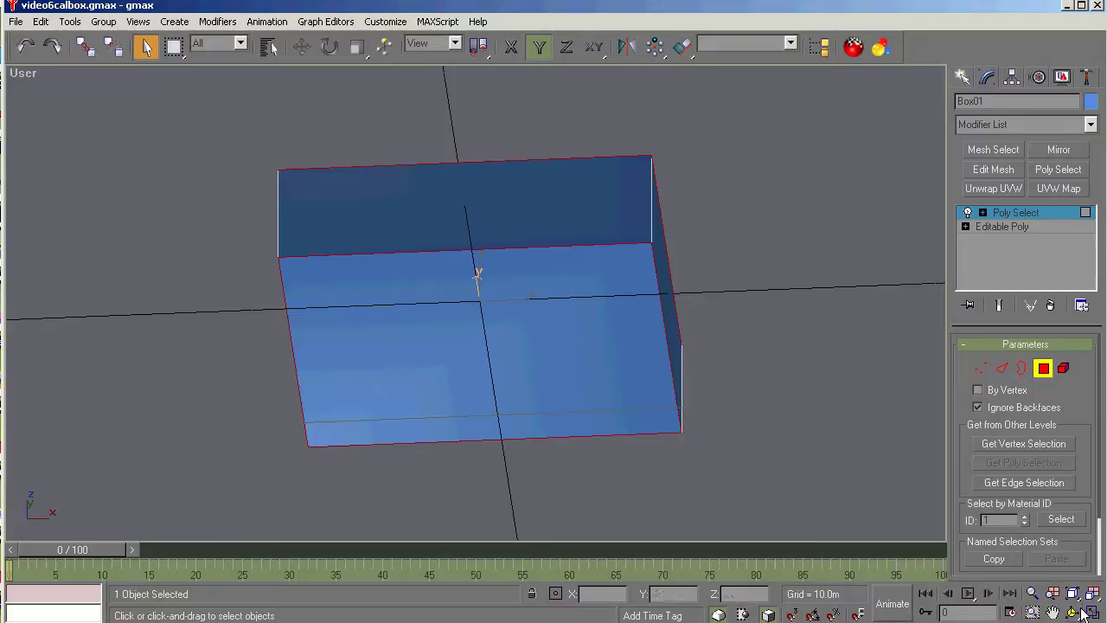
{"action": "left_click", "coordinate": [1072, 612]}
{"action": "left_click_drag", "start_coordinate": [625, 419], "coordinate": [514, 292]}
{"action": "left_click_drag", "start_coordinate": [473, 362], "coordinate": [597, 373]}
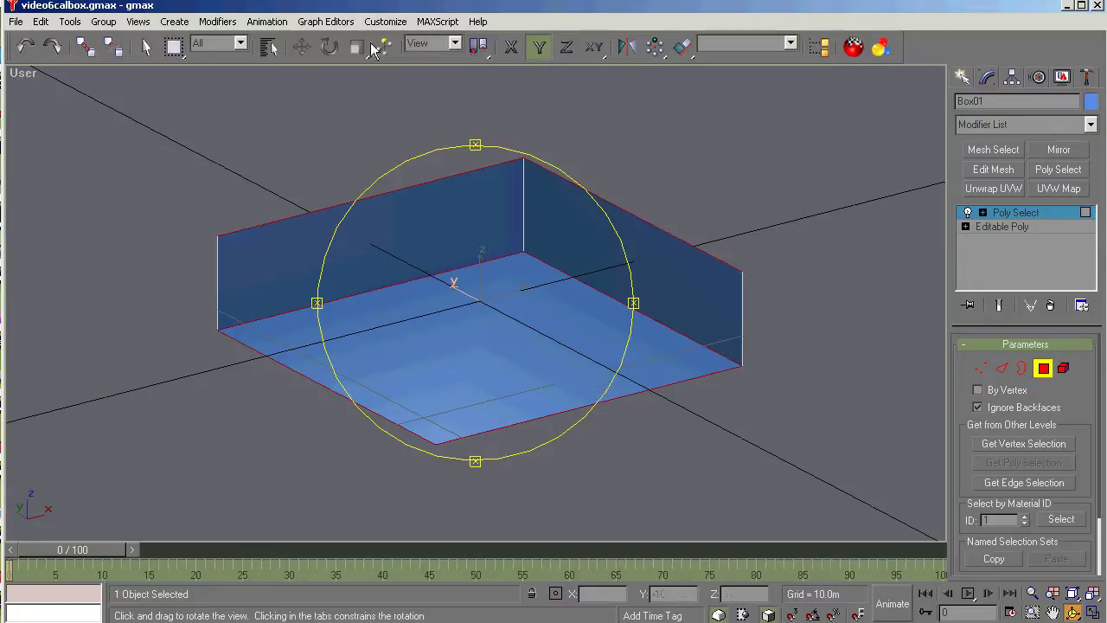
Turn on Shade Selected Faces in the viewport configuration for the active viewport
{"action": "left_click", "coordinate": [378, 26]}
{"action": "left_click", "coordinate": [406, 202]}
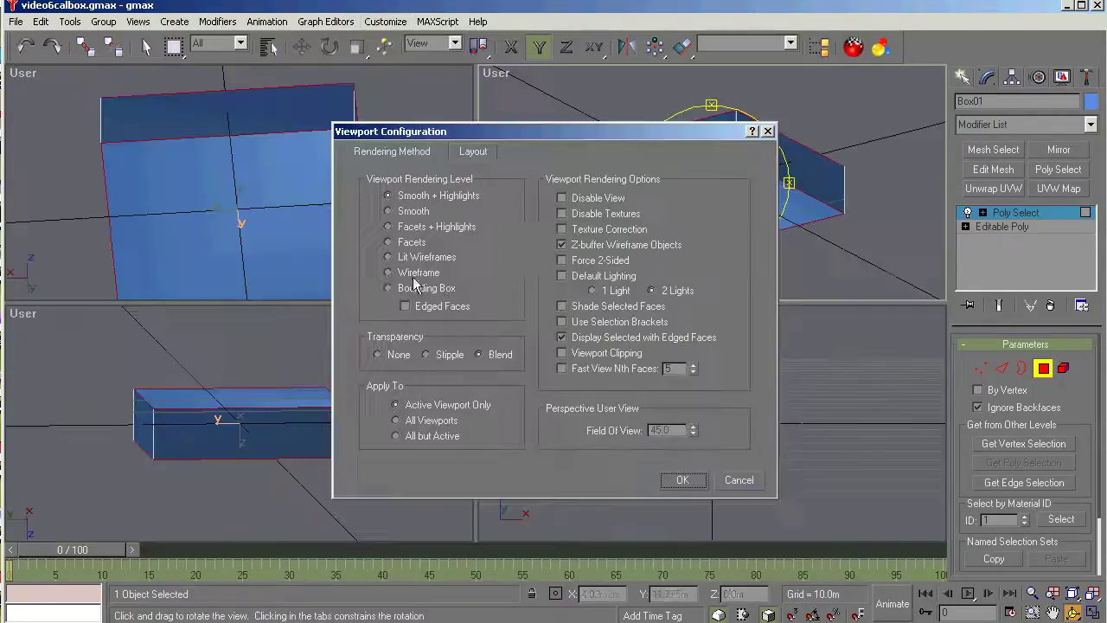
{"action": "left_click", "coordinate": [570, 306]}
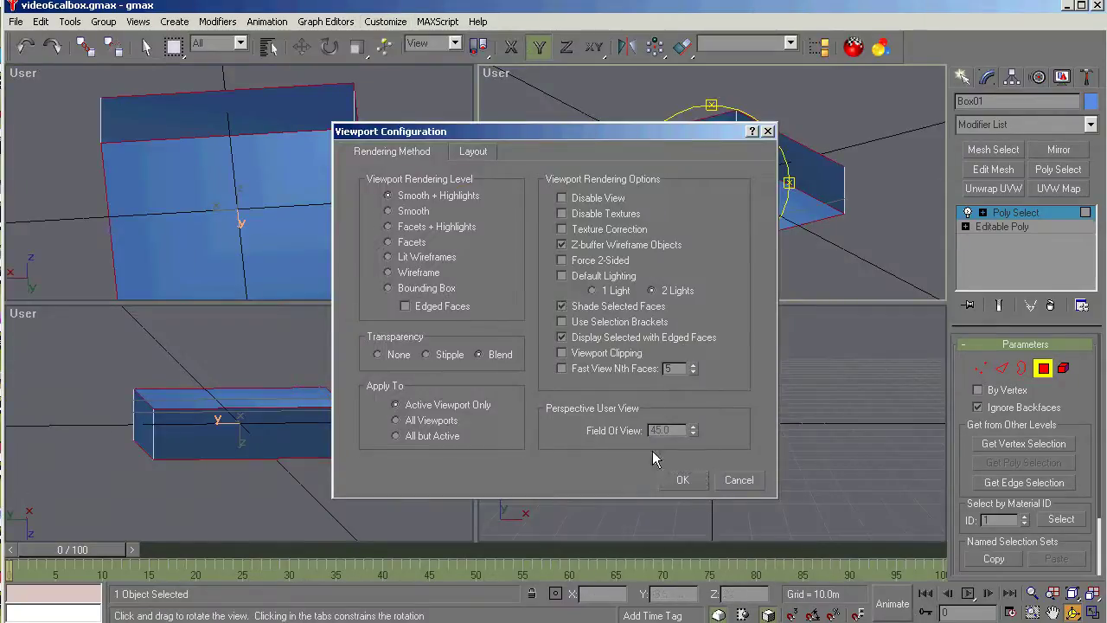
{"action": "left_click", "coordinate": [685, 479]}
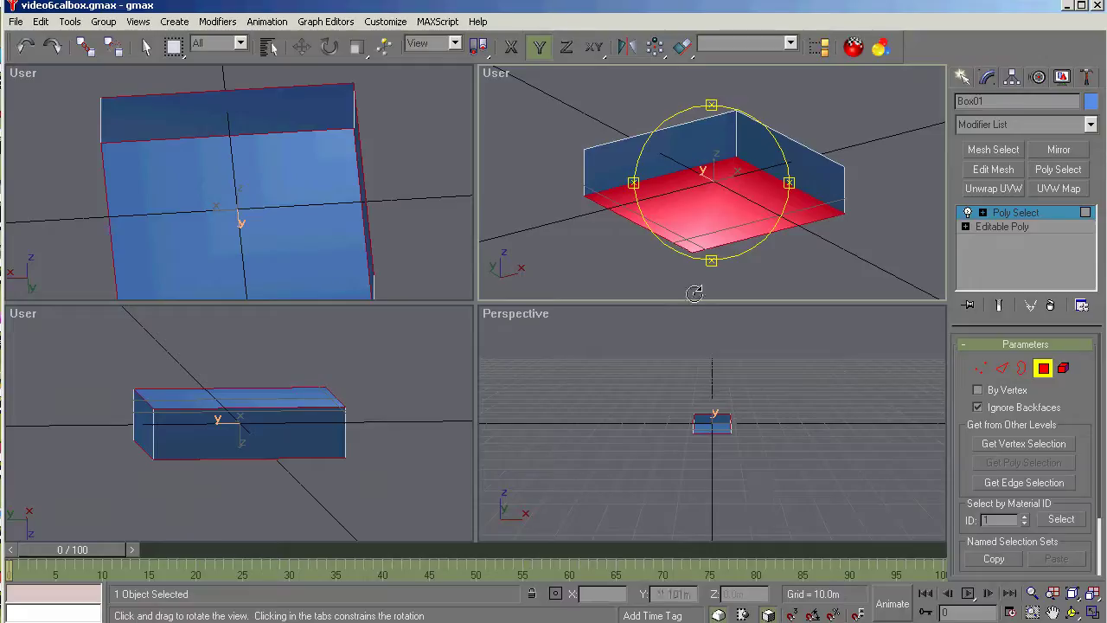
Examine the shaded polygon selection from different angles and from the top, in both the four-viewport and maximized layouts
{"action": "left_click_drag", "start_coordinate": [714, 223], "coordinate": [660, 225]}
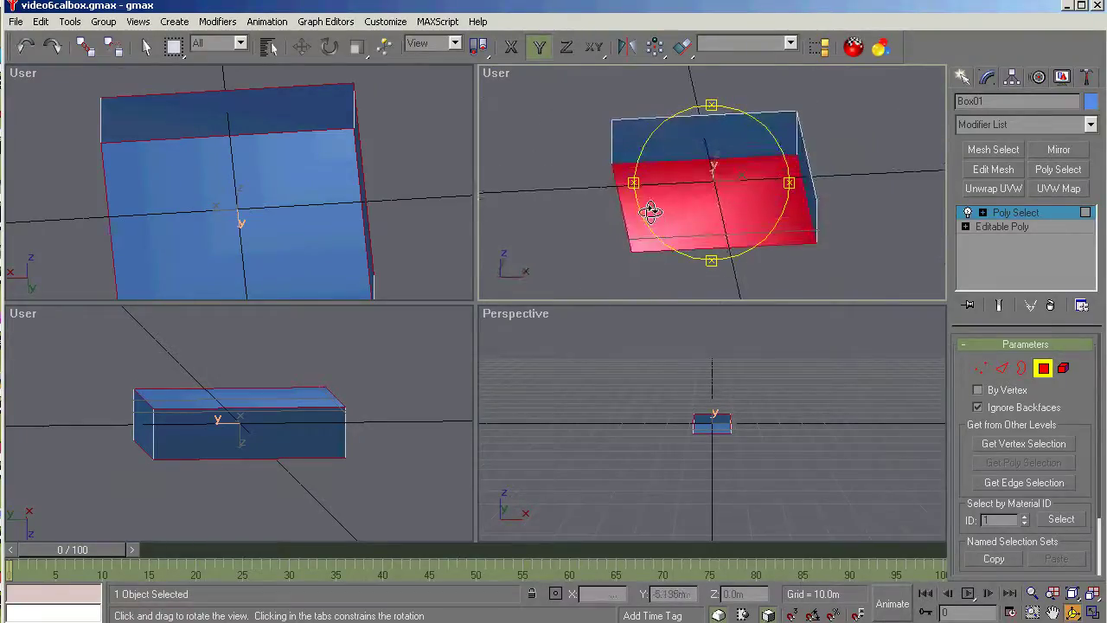
{"action": "key", "text": "t"}
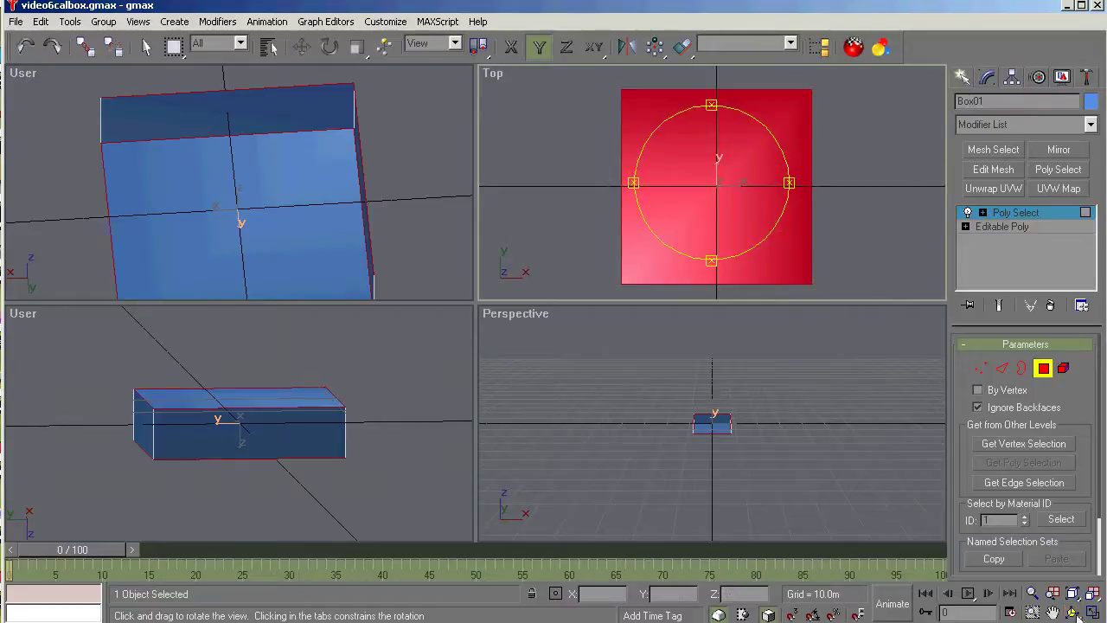
{"action": "left_click", "coordinate": [289, 360]}
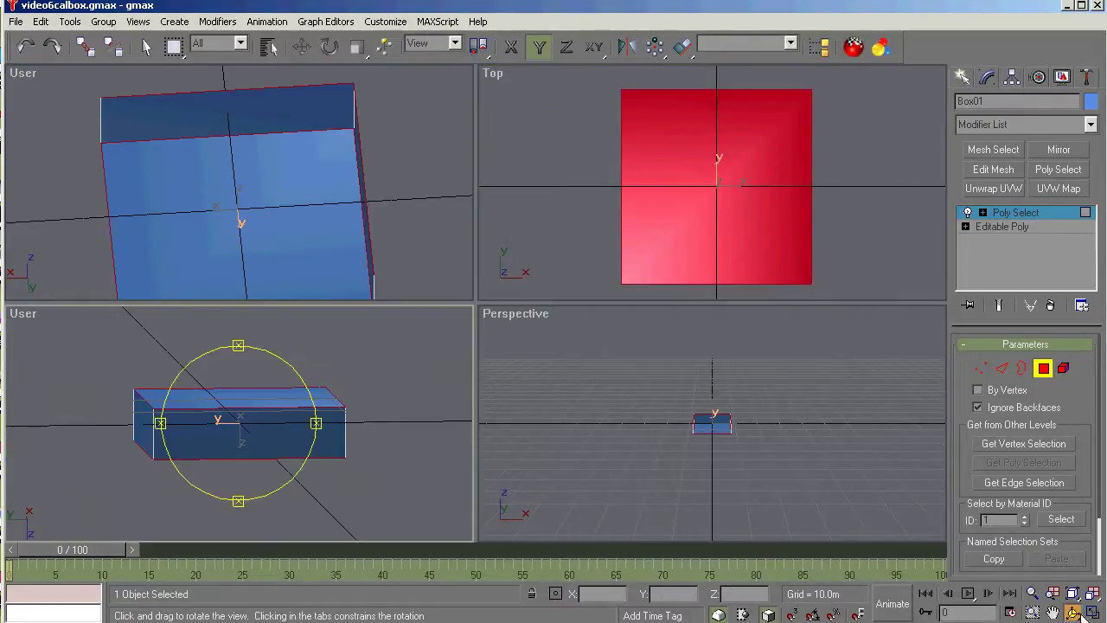
{"action": "left_click", "coordinate": [1092, 612]}
{"action": "left_click_drag", "start_coordinate": [531, 366], "coordinate": [548, 300]}
{"action": "key", "text": "t"}
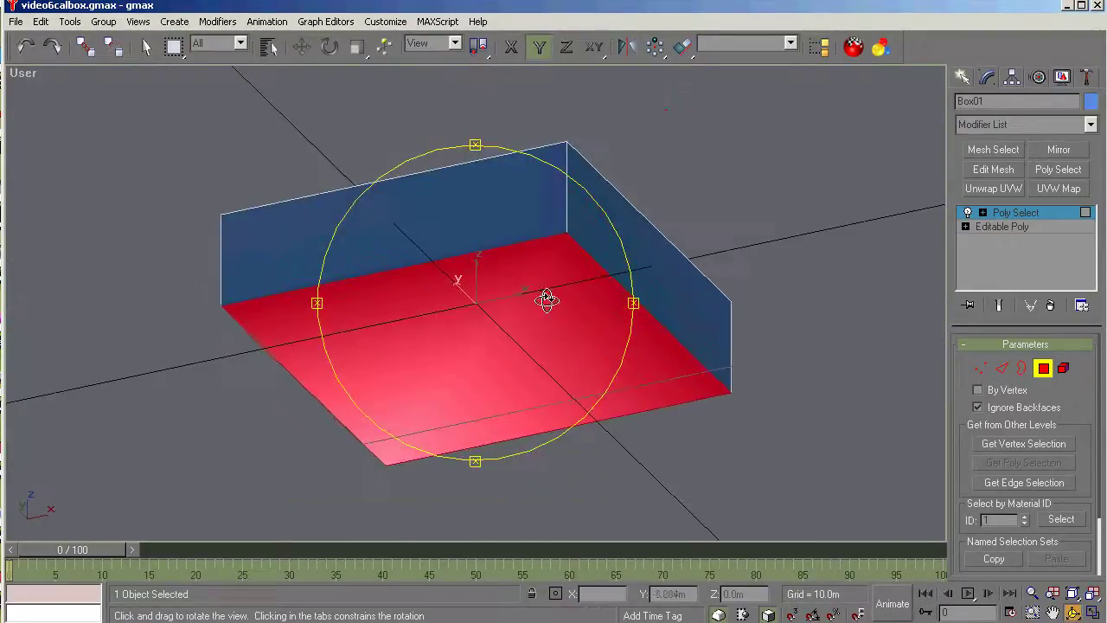
Turn off Shade Selected Faces in the viewport configuration and maximize the active viewport again
{"action": "left_click", "coordinate": [376, 24]}
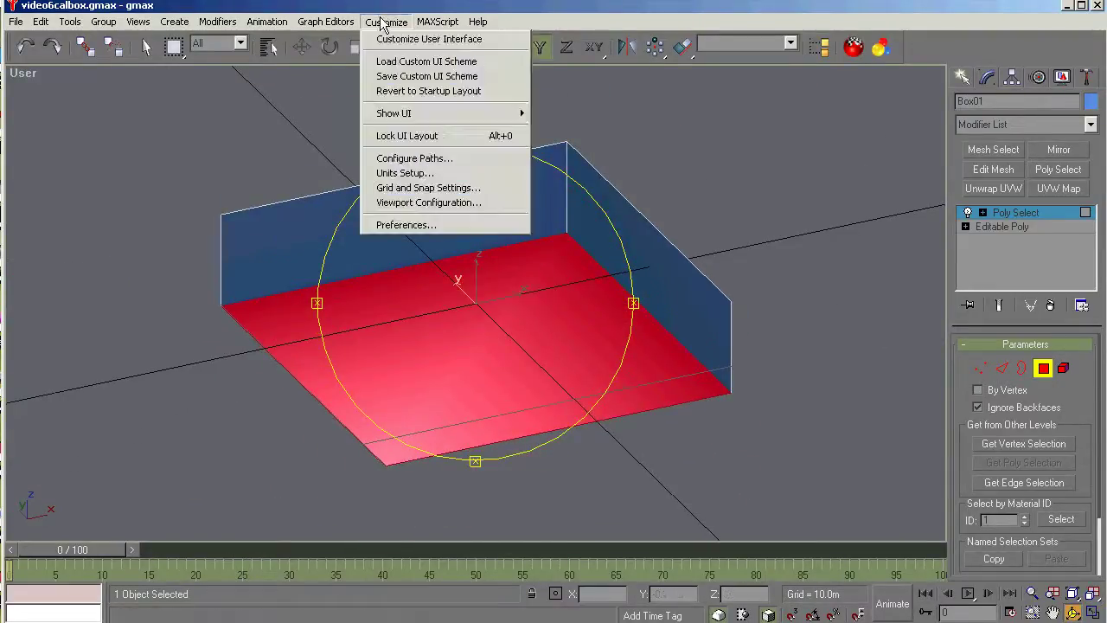
{"action": "left_click", "coordinate": [415, 202]}
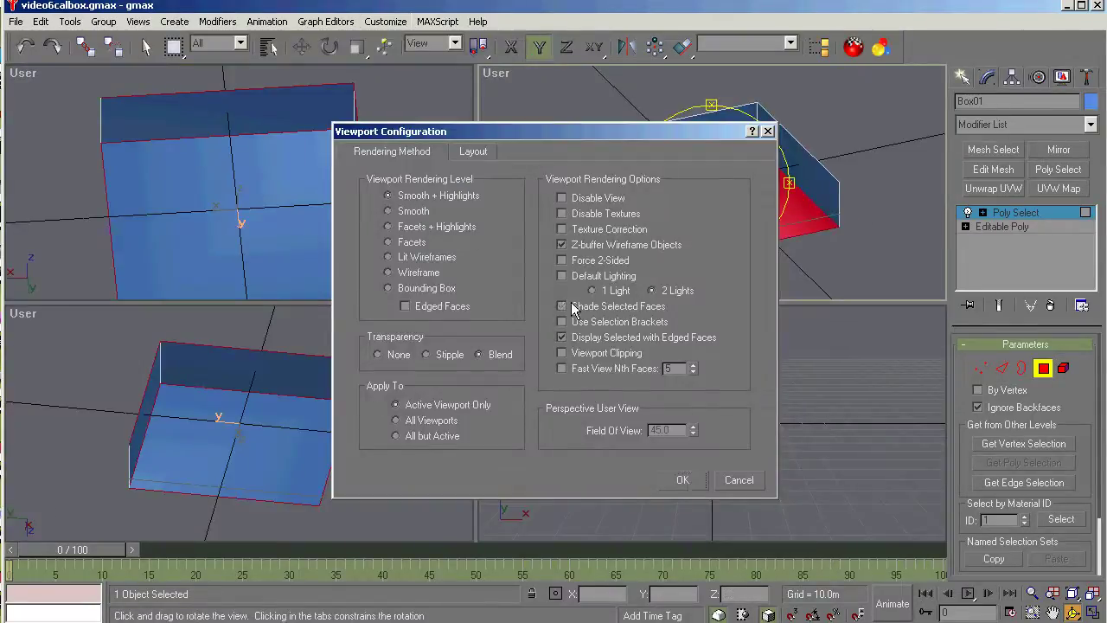
{"action": "left_click", "coordinate": [683, 480]}
{"action": "key", "text": "alt+w"}
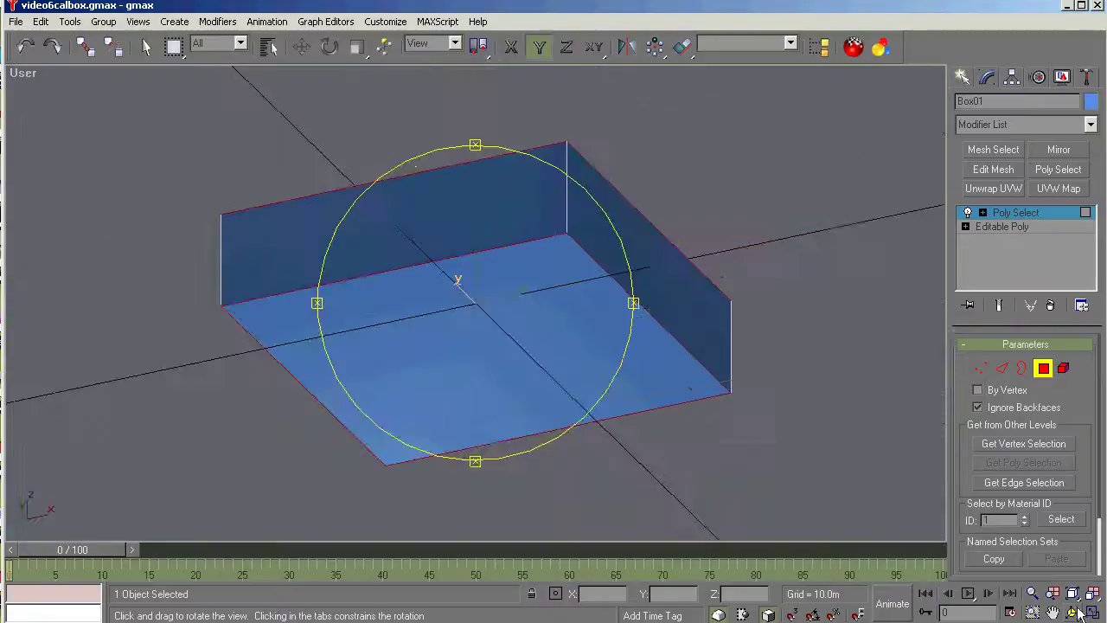
In the Top view, add a UVW Map modifier to the selected polygon and select the modifier's Gizmo sub-object
{"action": "left_click_drag", "start_coordinate": [449, 317], "coordinate": [410, 343]}
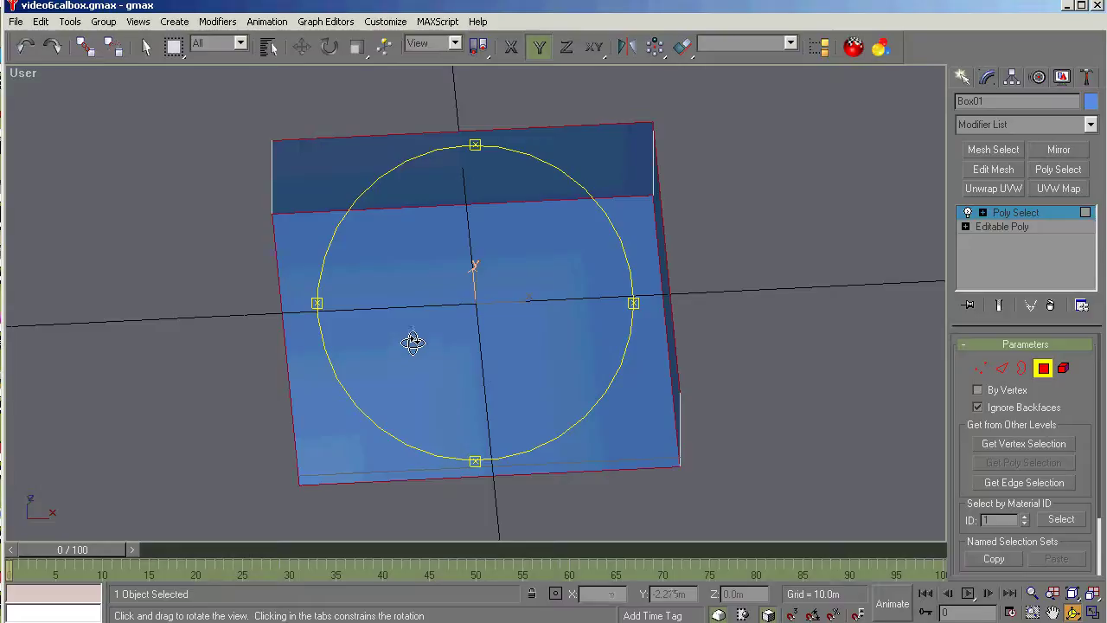
{"action": "key", "text": "t"}
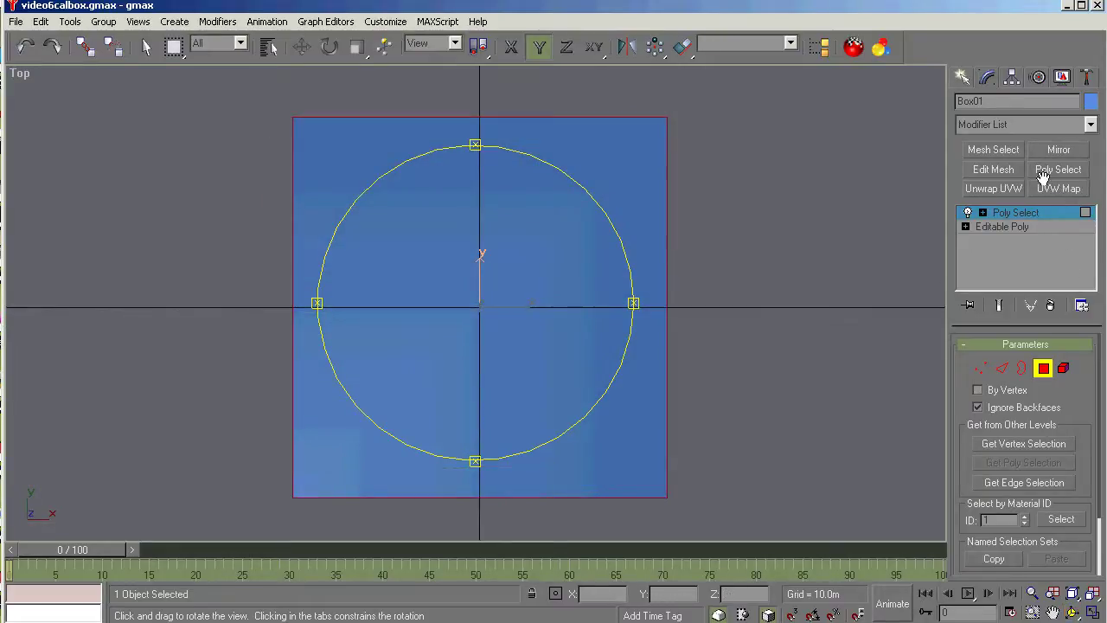
{"action": "left_click", "coordinate": [1090, 125]}
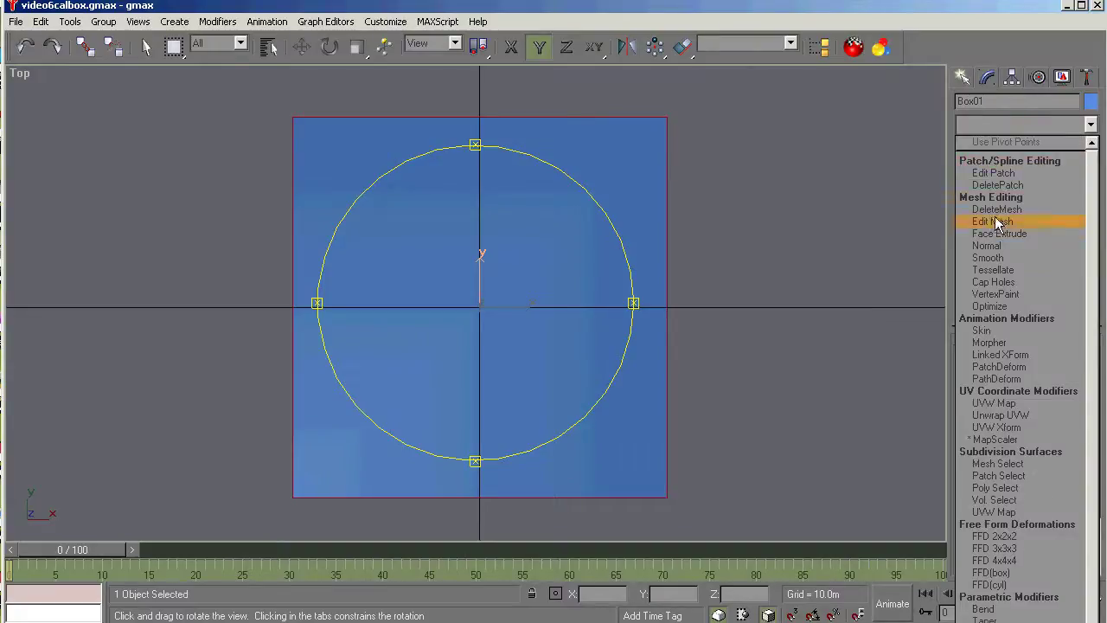
{"action": "left_click", "coordinate": [995, 403]}
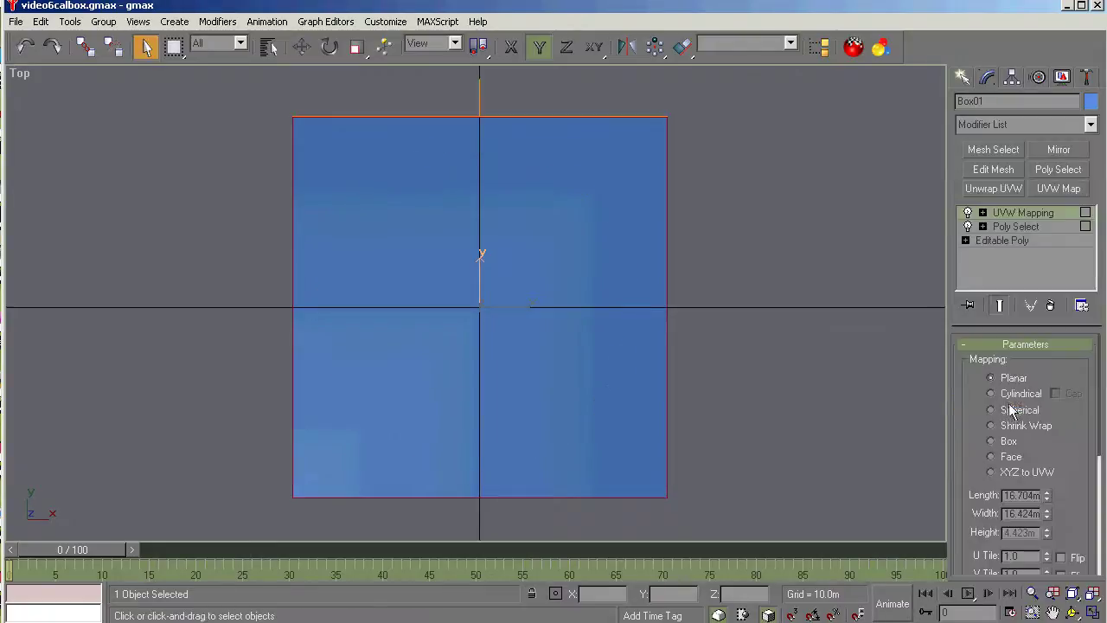
{"action": "left_click", "coordinate": [982, 212]}
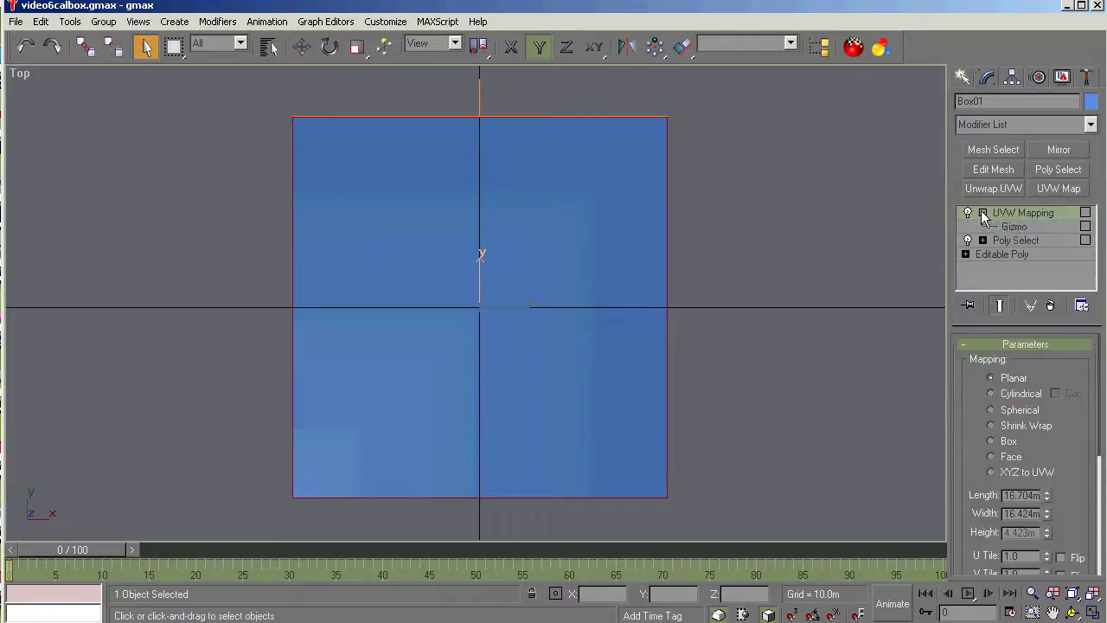
{"action": "left_click", "coordinate": [1014, 226]}
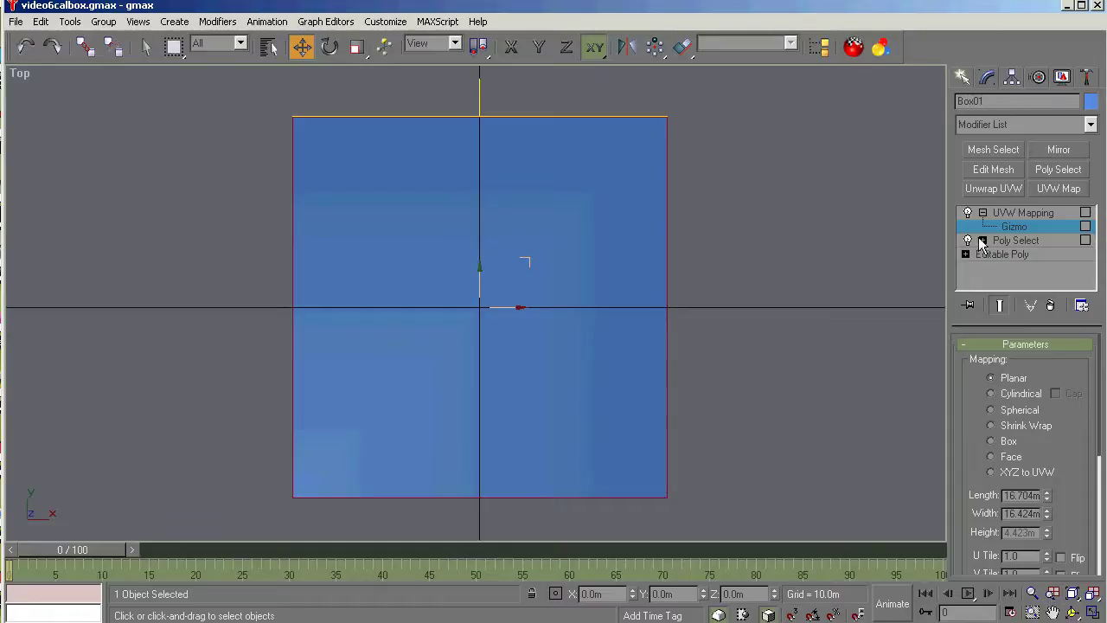
{"action": "left_click", "coordinate": [1032, 593]}
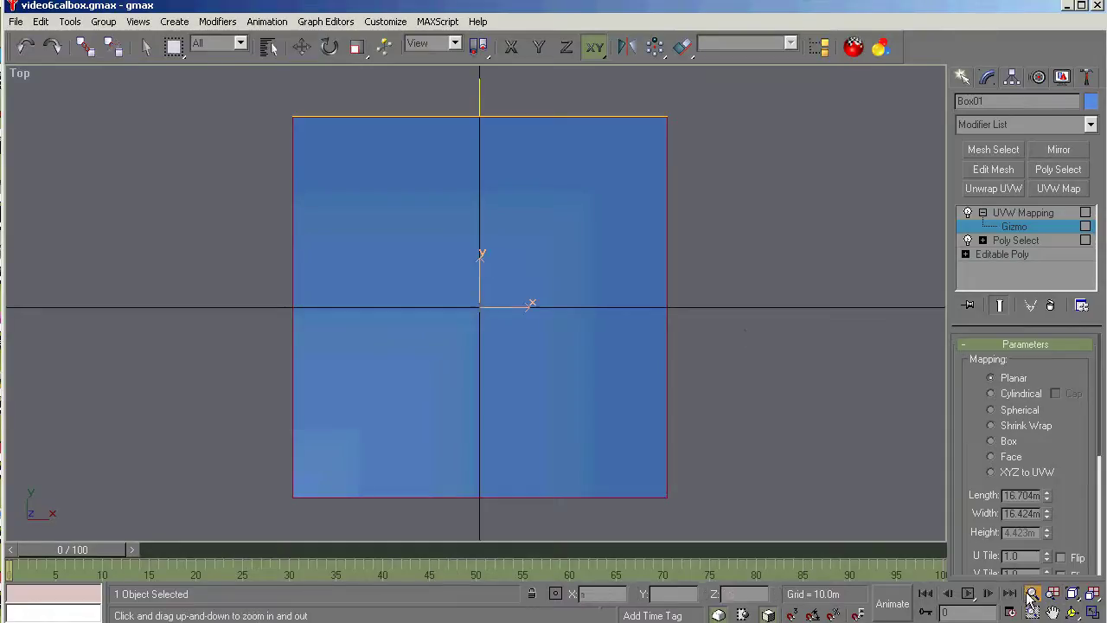
{"action": "left_click_drag", "start_coordinate": [487, 305], "coordinate": [485, 323]}
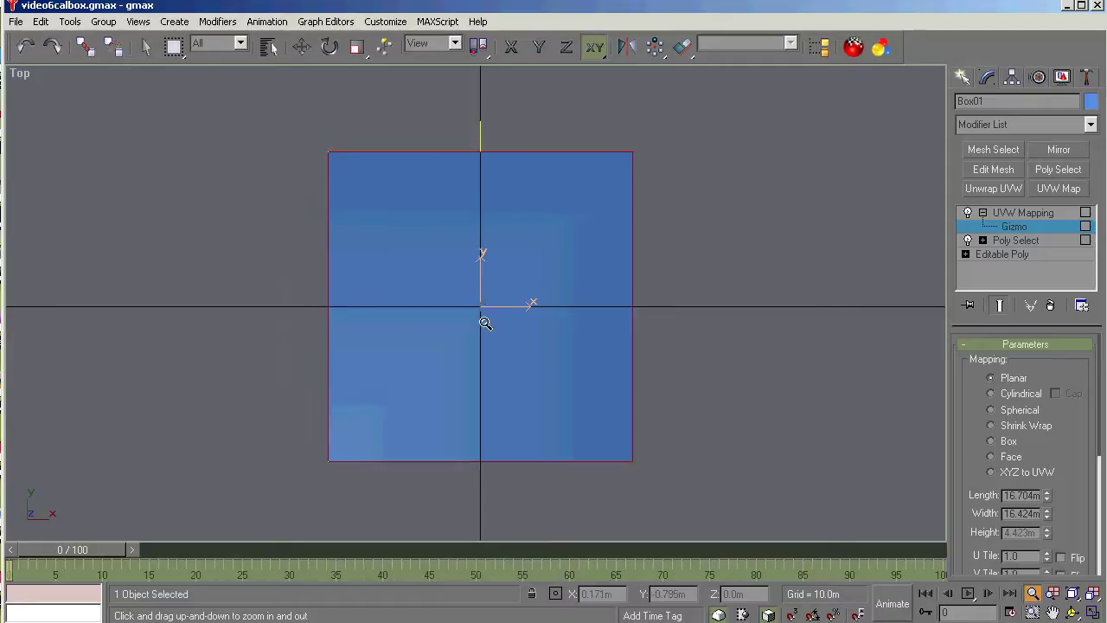
Undo and redo adding the UVW Map modifier, ending with the modifier restored above Poly Select
{"action": "left_click", "coordinate": [24, 49]}
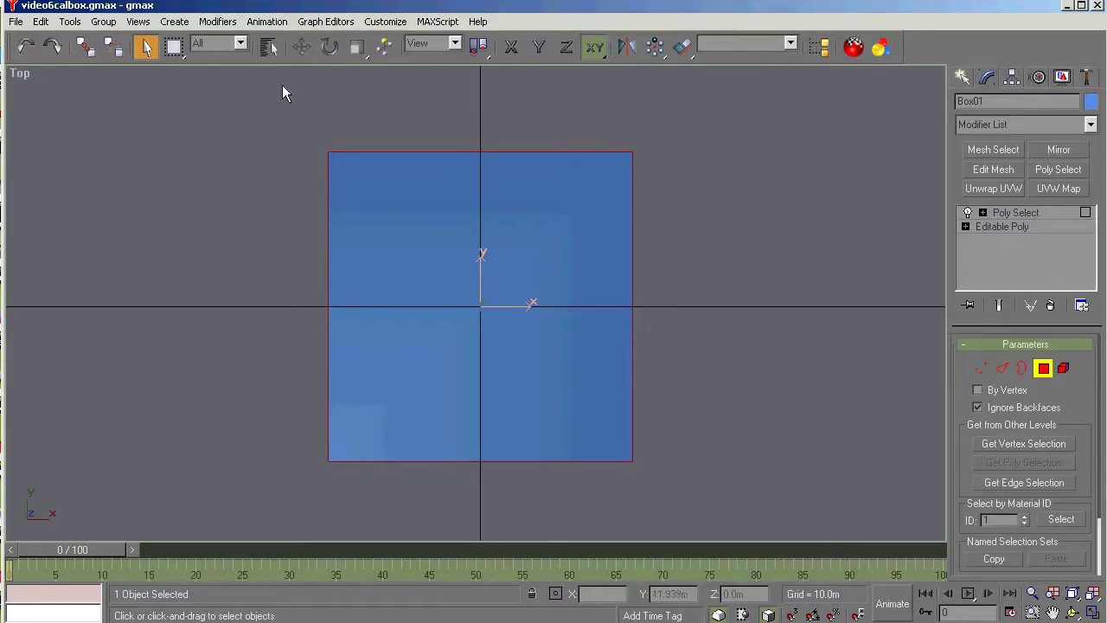
{"action": "left_click", "coordinate": [1026, 214]}
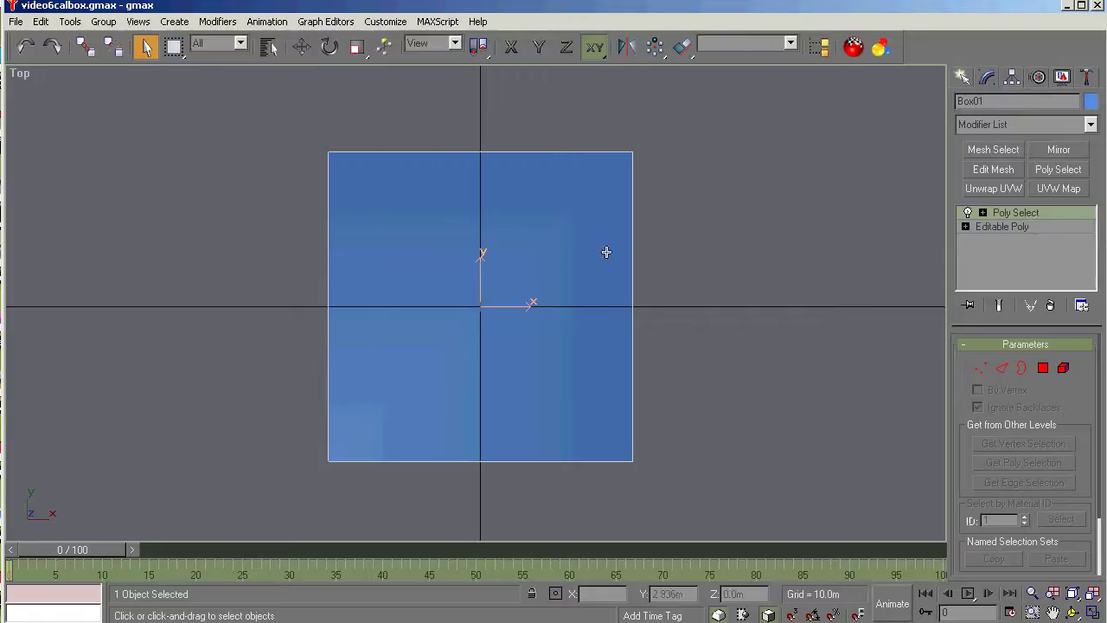
{"action": "left_click", "coordinate": [60, 52]}
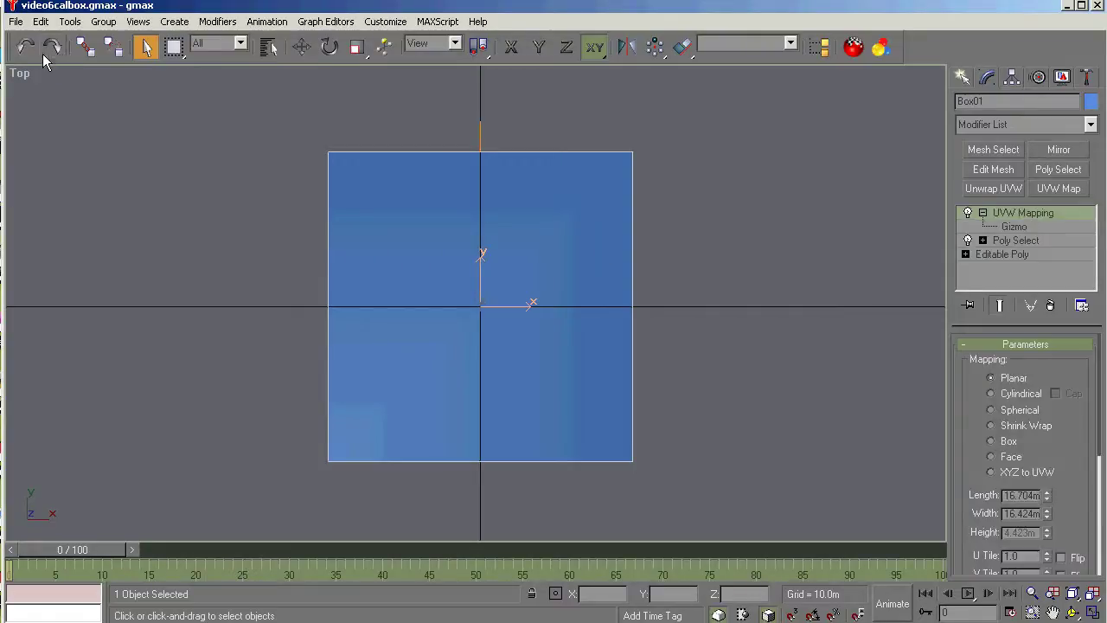
{"action": "left_click", "coordinate": [25, 48]}
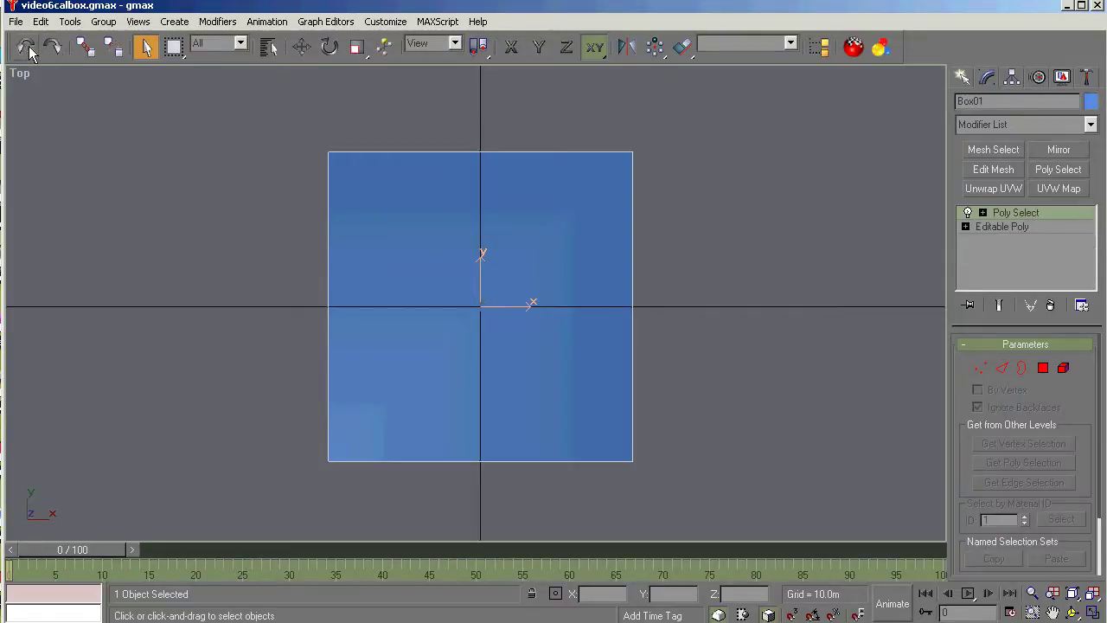
{"action": "left_click", "coordinate": [59, 49]}
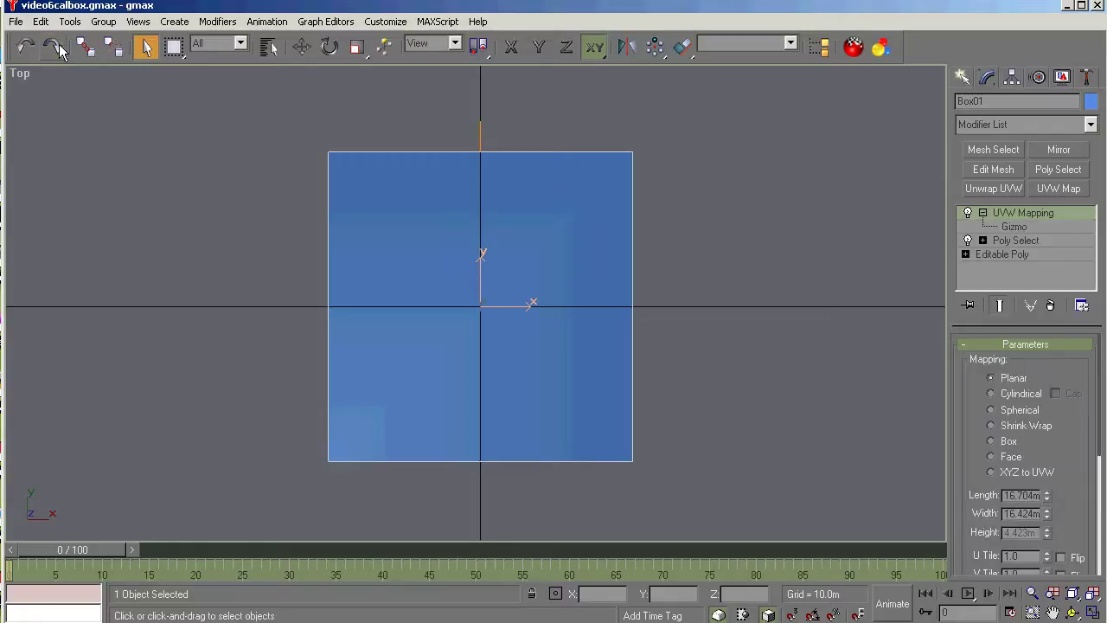
Scale up the UVW mapping gizmo in the Top view so it extends slightly beyond the box outline, then reactivate Move
{"action": "left_click", "coordinate": [1007, 228]}
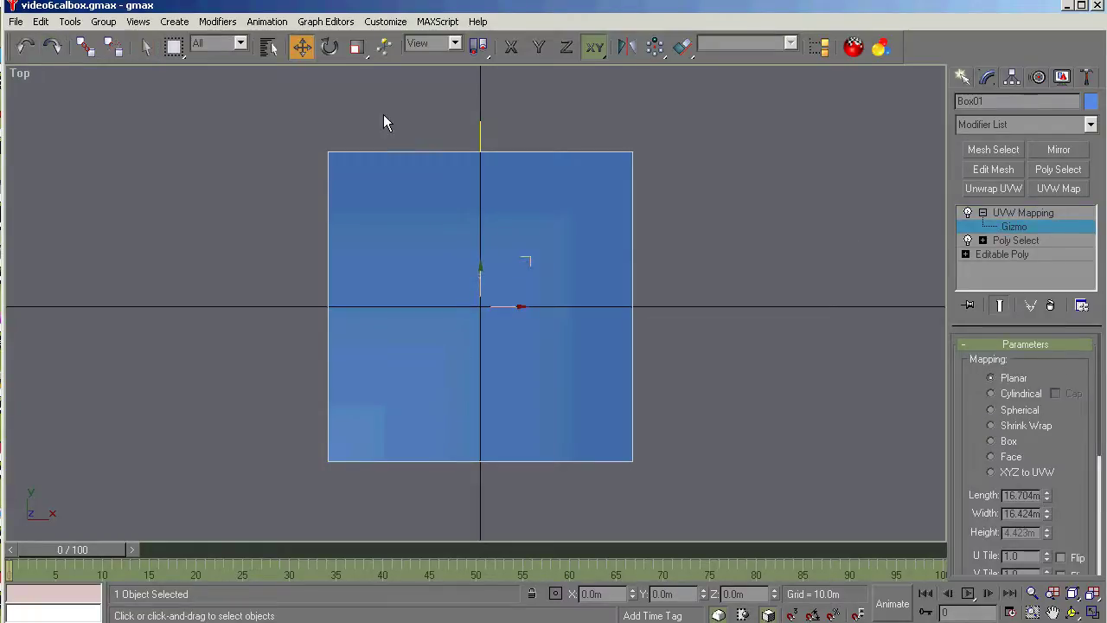
{"action": "left_click", "coordinate": [357, 47]}
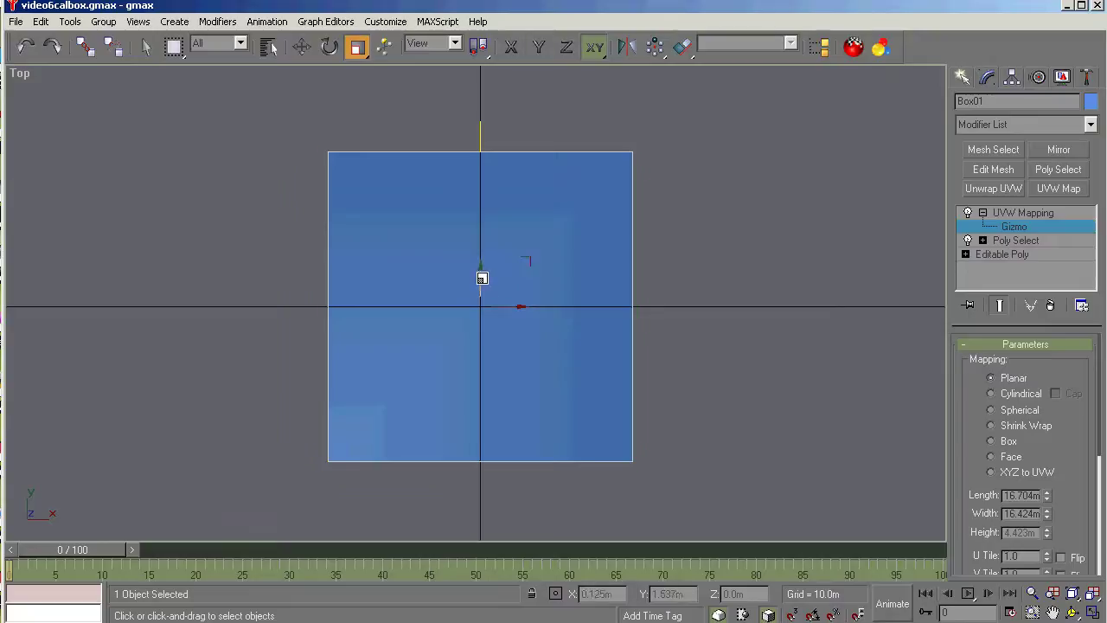
{"action": "left_click_drag", "start_coordinate": [482, 277], "coordinate": [484, 265]}
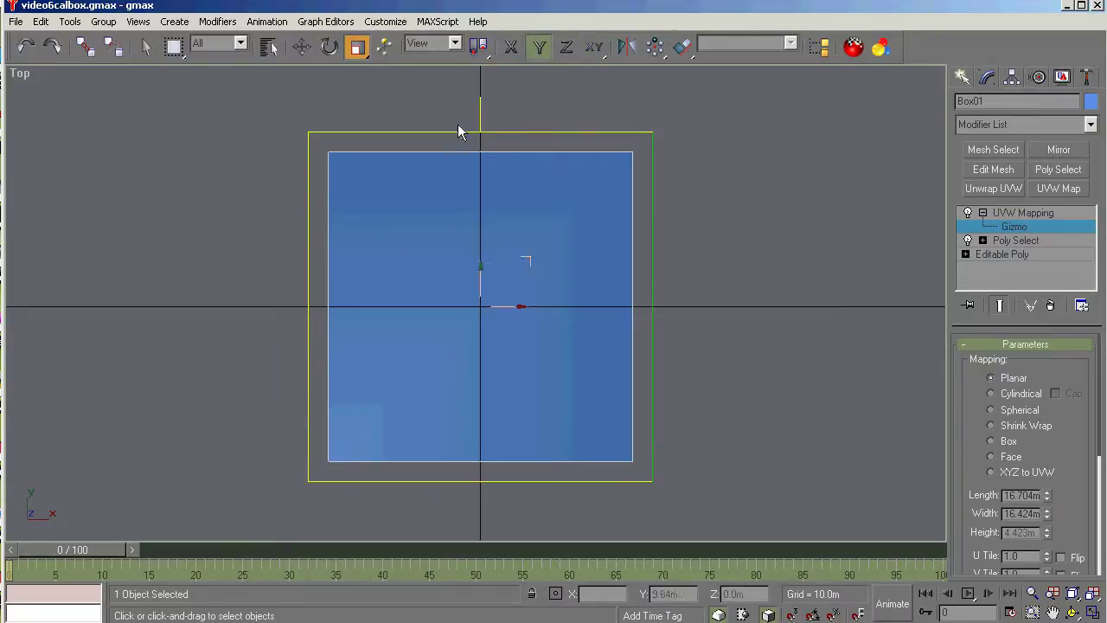
{"action": "left_click", "coordinate": [302, 47]}
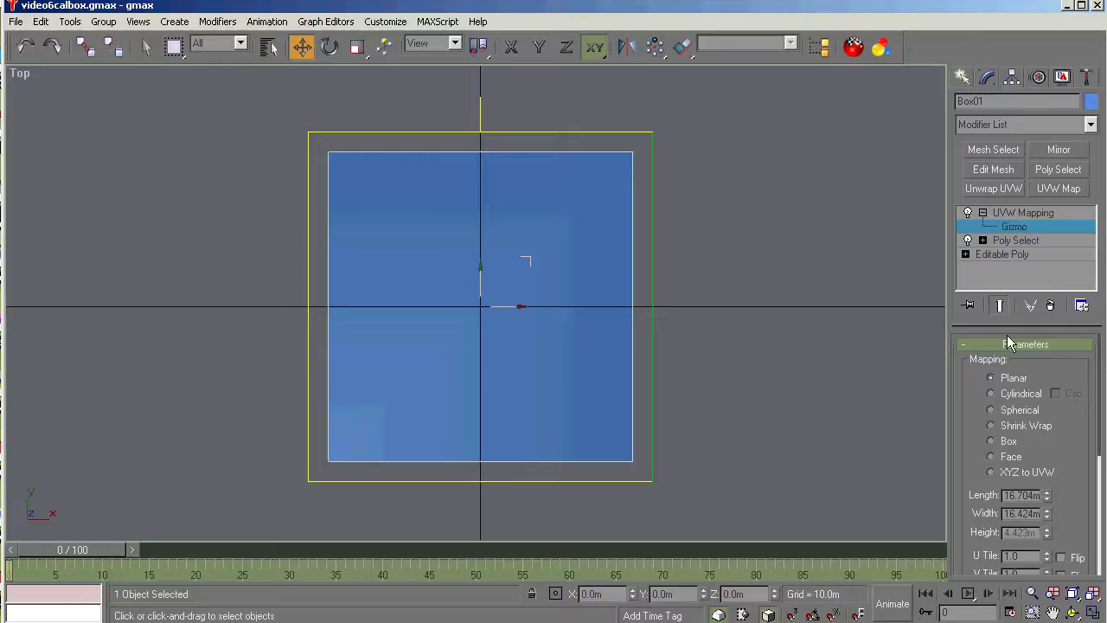
Return Poly Select to polygon level, set the Top view again, and reselect the UVW mapping gizmo
{"action": "left_click", "coordinate": [1006, 241]}
{"action": "left_click", "coordinate": [1044, 369]}
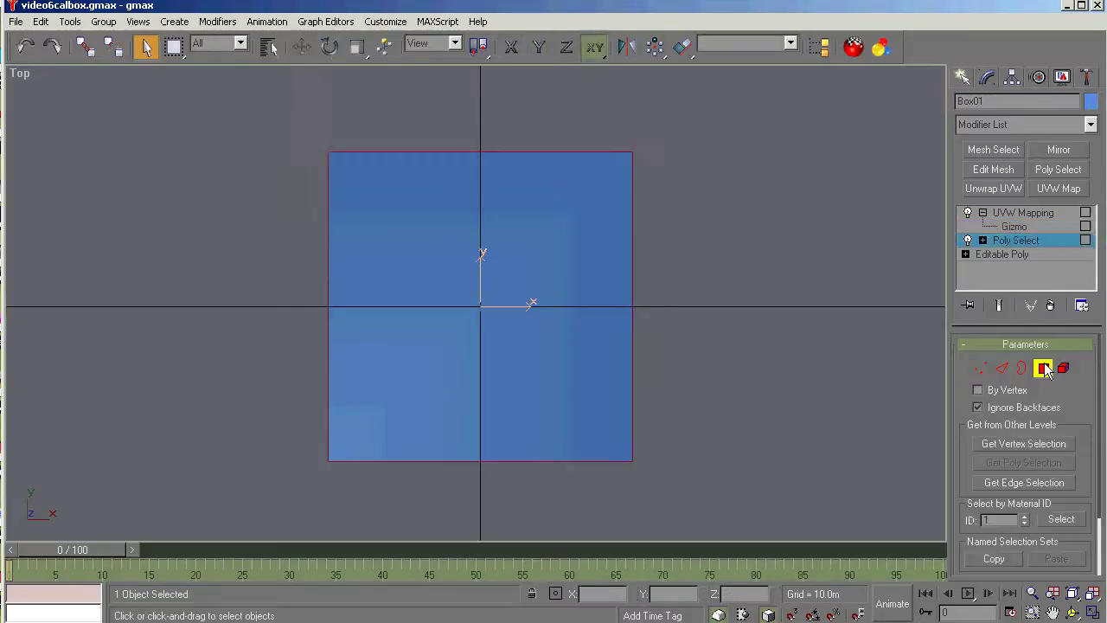
{"action": "left_click", "coordinate": [1073, 612]}
{"action": "left_click_drag", "start_coordinate": [512, 319], "coordinate": [515, 277]}
{"action": "key", "text": "t"}
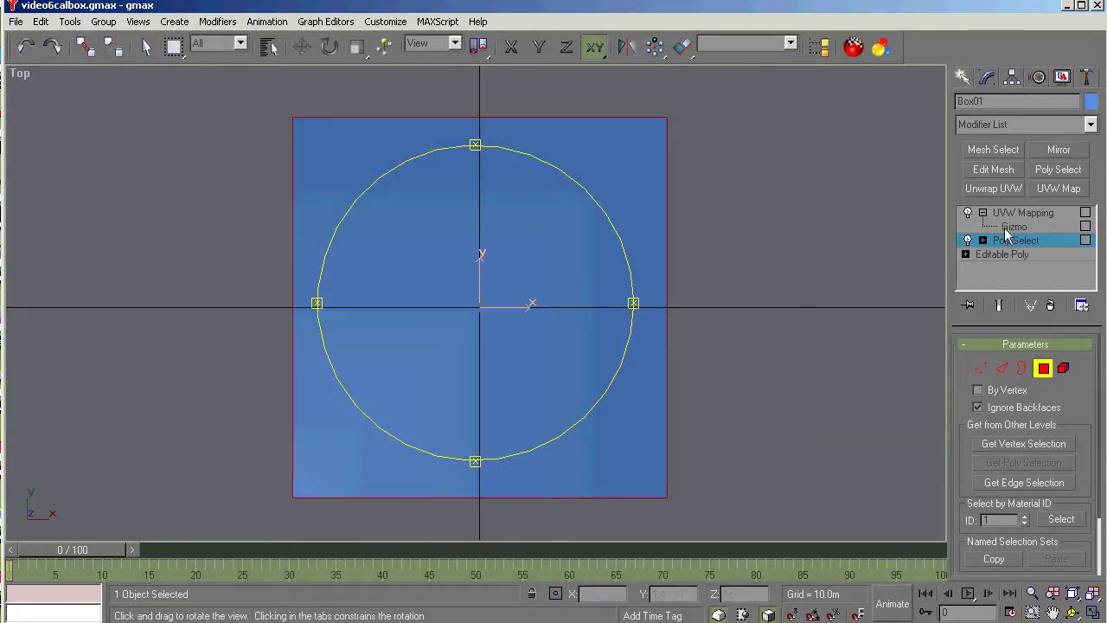
{"action": "left_click", "coordinate": [1008, 226]}
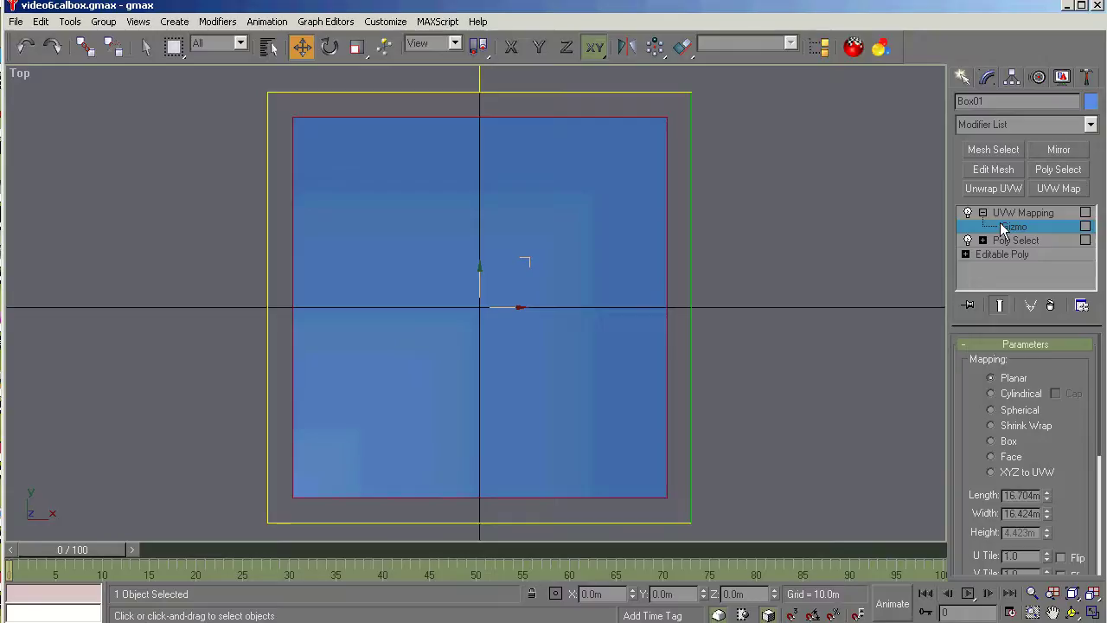
Create a new Standard material in the Material Editor
{"action": "left_click", "coordinate": [854, 49]}
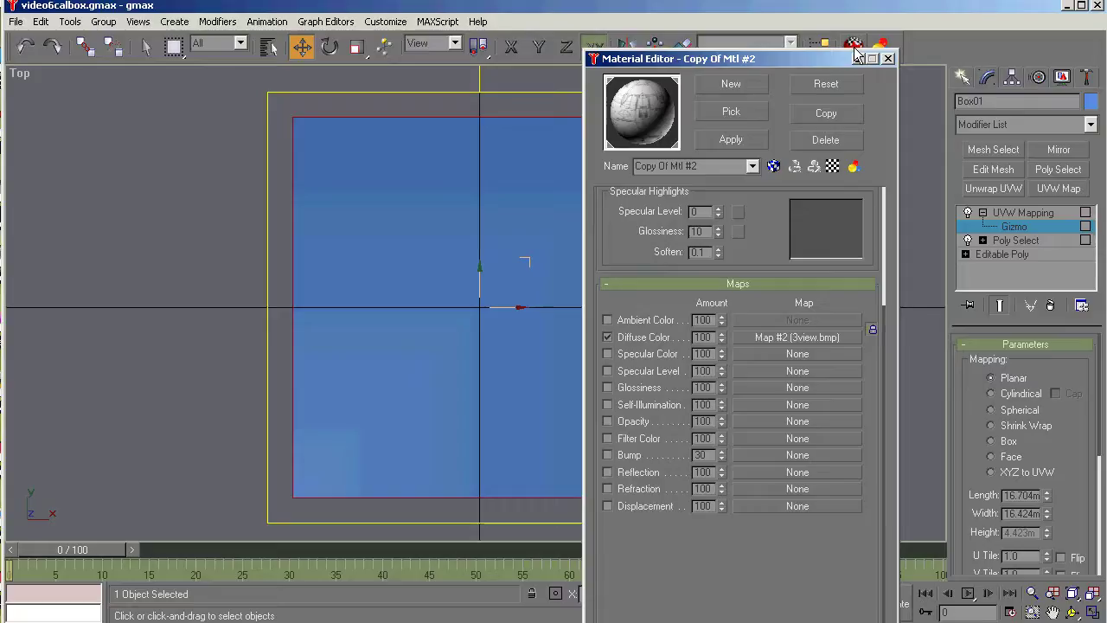
{"action": "left_click", "coordinate": [731, 85]}
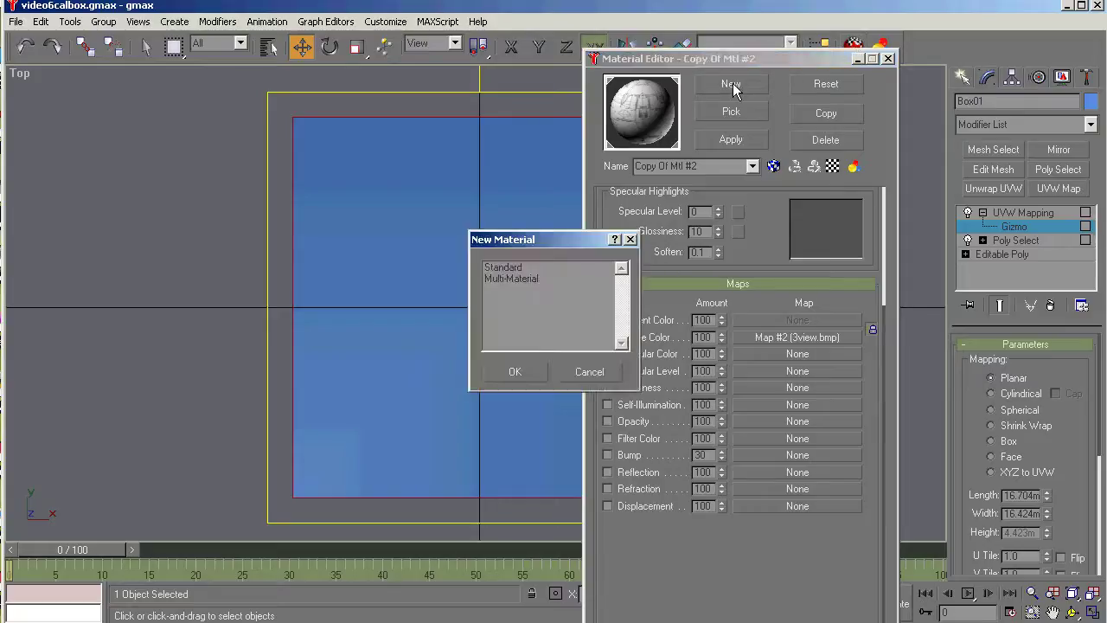
{"action": "double_click", "coordinate": [504, 270]}
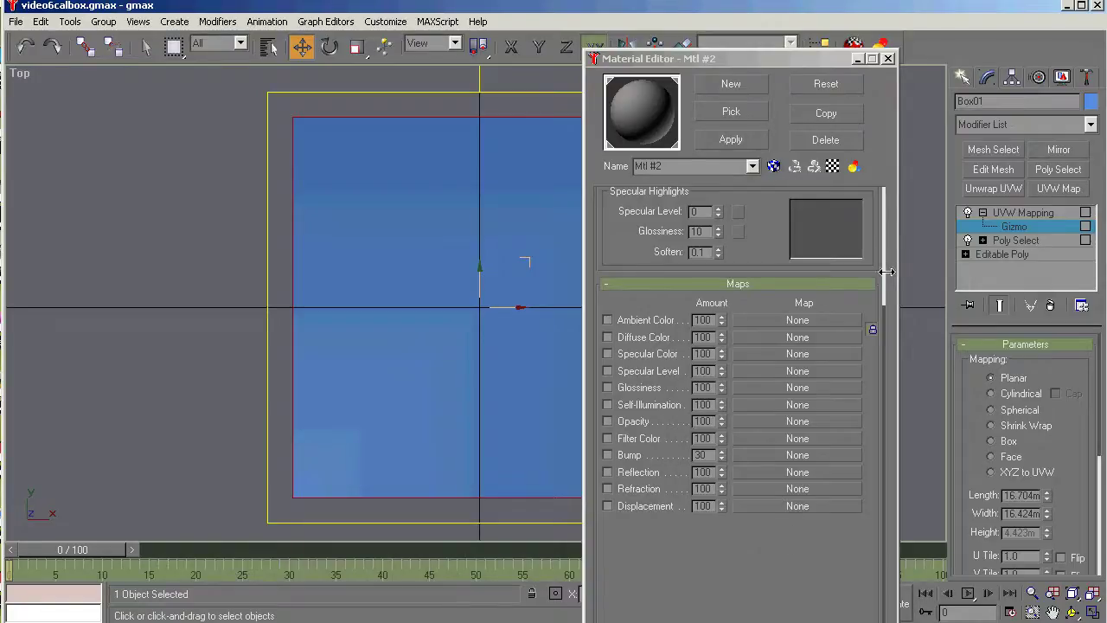
Add a Bitmap map to the new material's Diffuse channel and browse to the xp-54 Swoose Goose folder
{"action": "scroll", "coordinate": [887, 275], "scroll_direction": "up", "scroll_amount": 3}
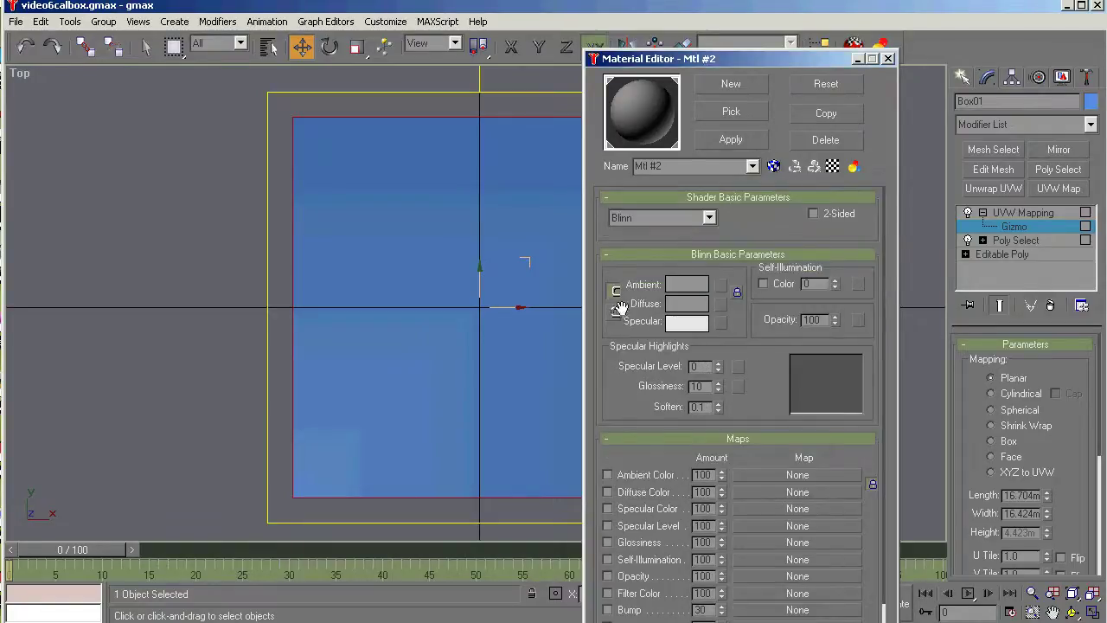
{"action": "left_click", "coordinate": [721, 303]}
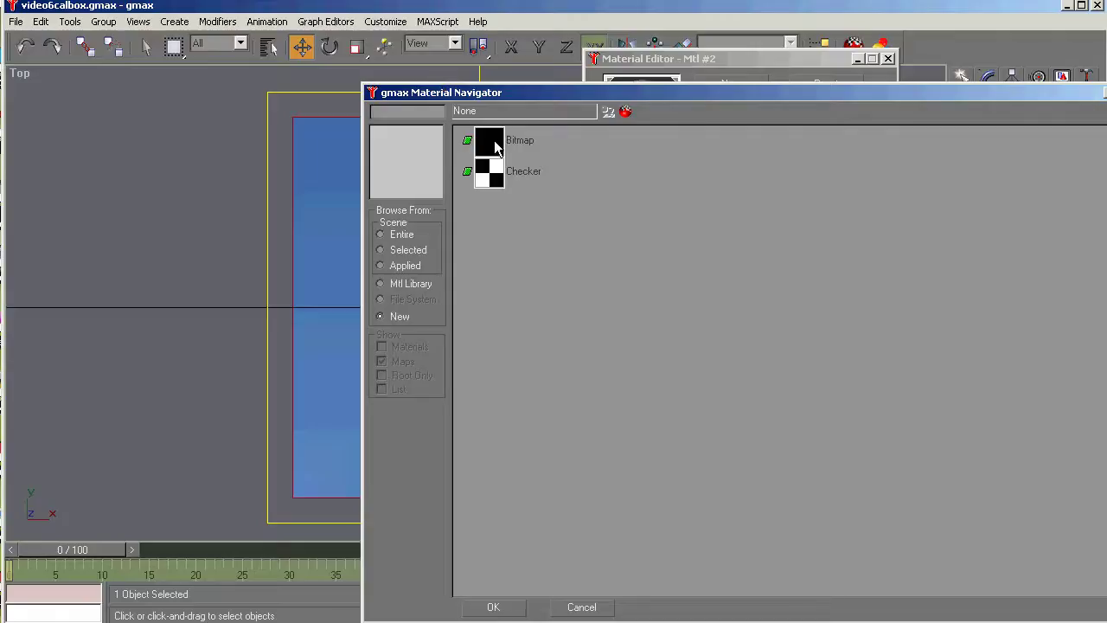
{"action": "double_click", "coordinate": [494, 140]}
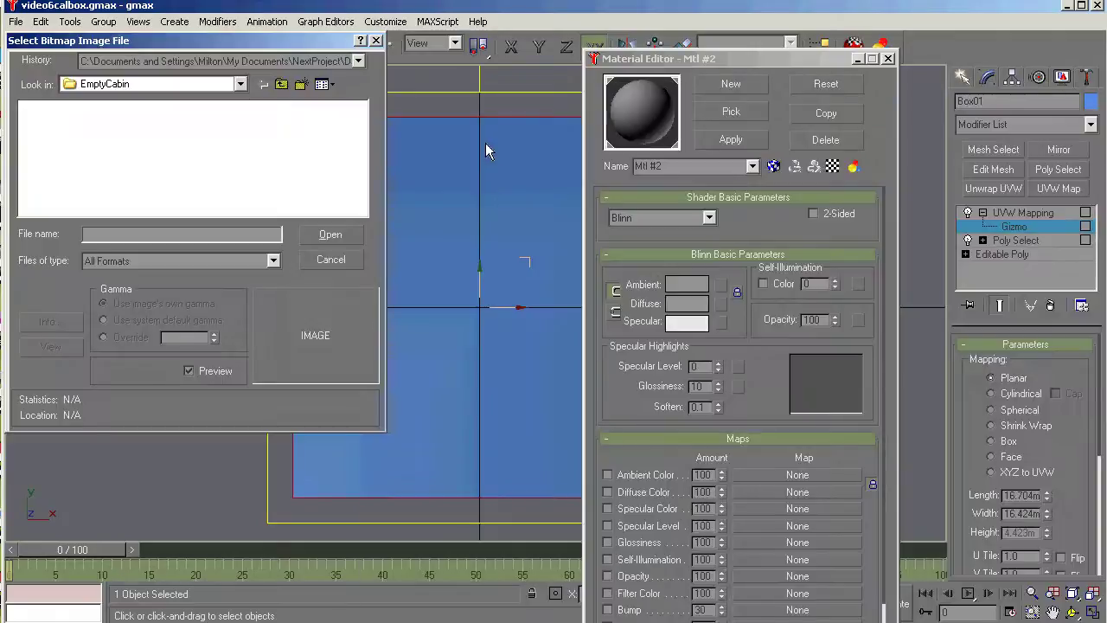
{"action": "left_click", "coordinate": [357, 61]}
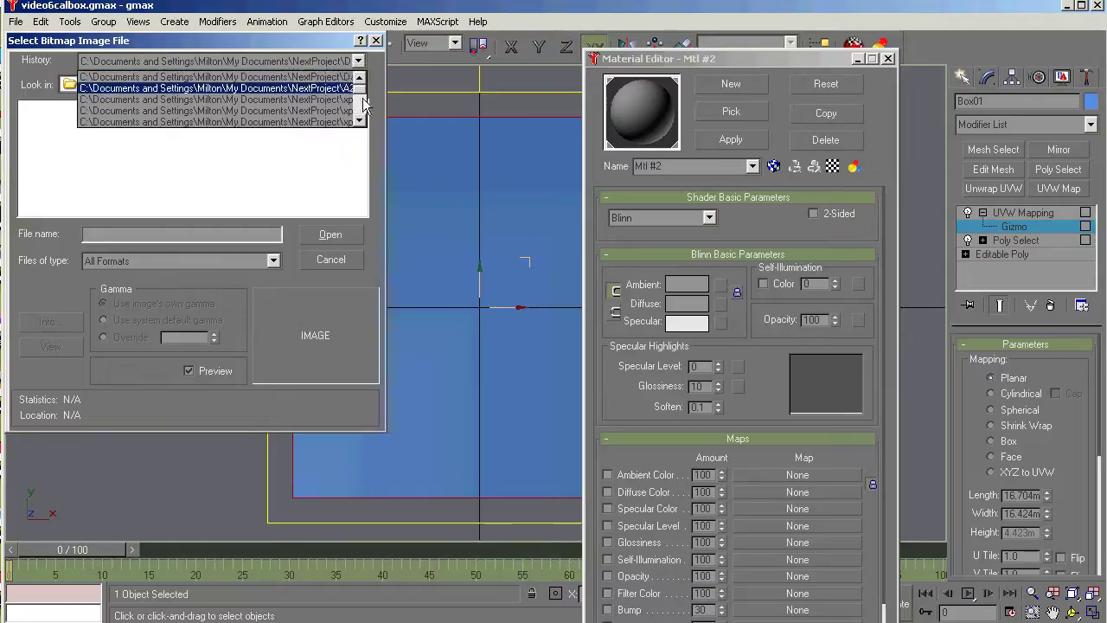
{"action": "left_click", "coordinate": [341, 98]}
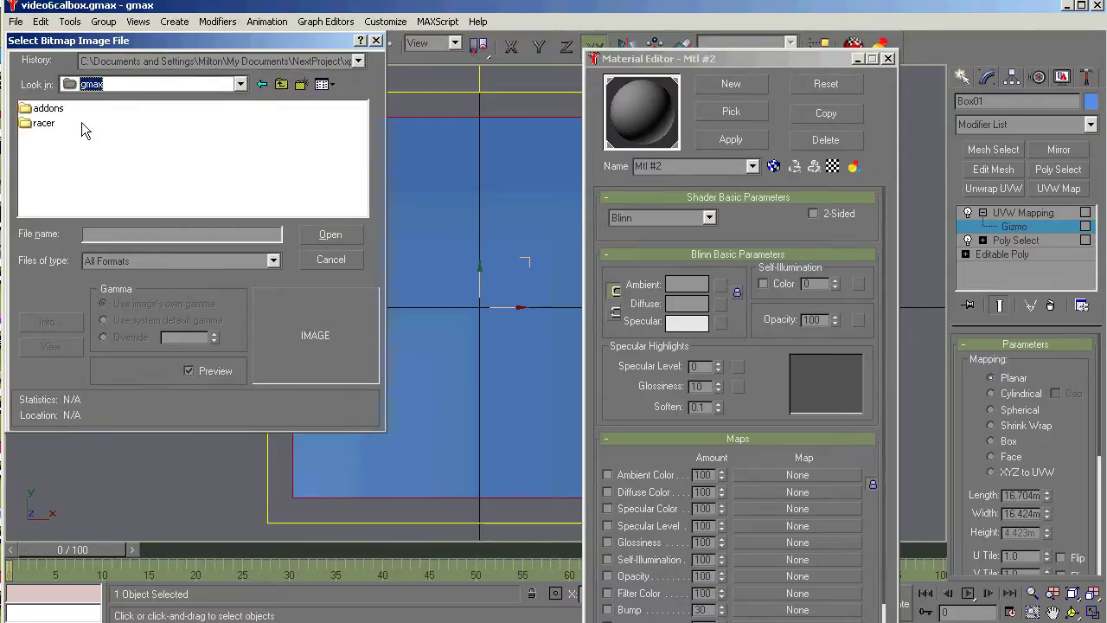
{"action": "left_click", "coordinate": [280, 87]}
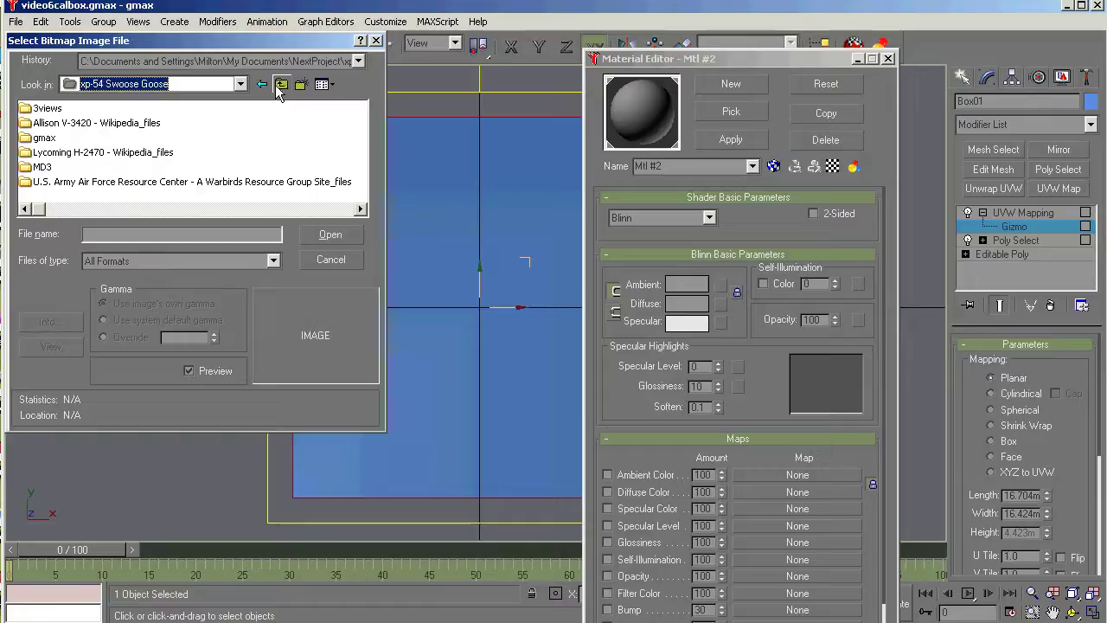
{"action": "double_click", "coordinate": [39, 167]}
{"action": "double_click", "coordinate": [35, 109]}
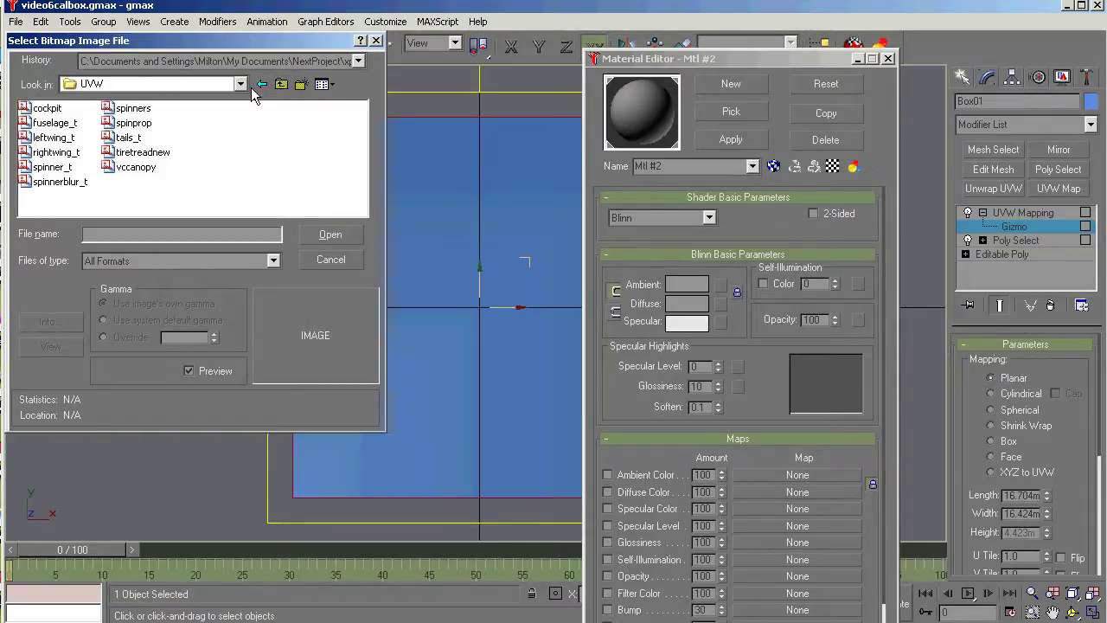
{"action": "left_click", "coordinate": [281, 86]}
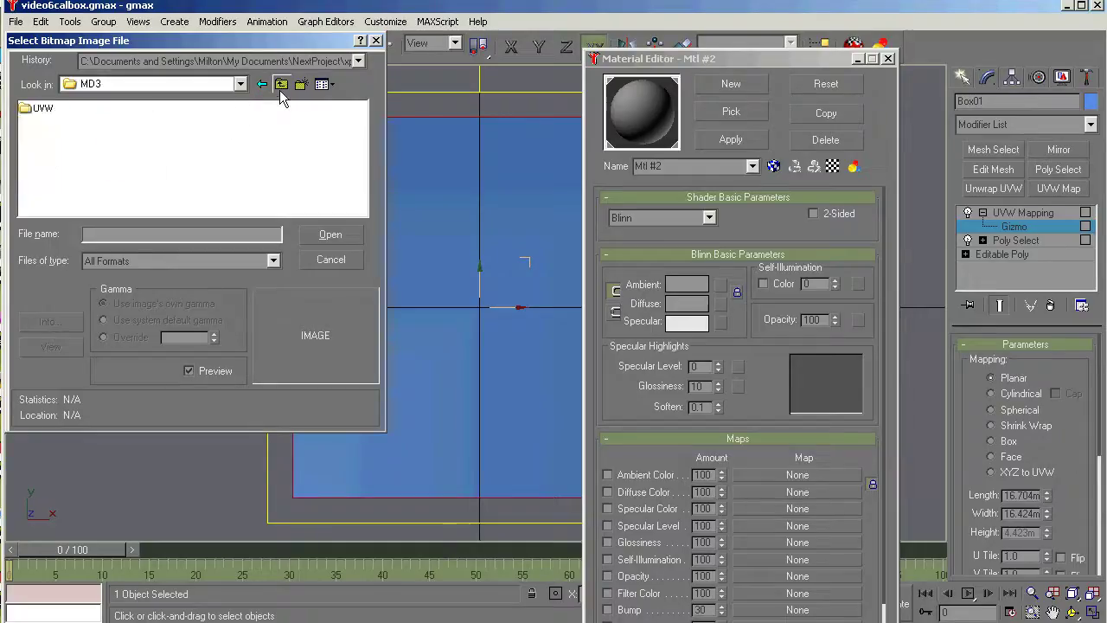
{"action": "left_click", "coordinate": [281, 85]}
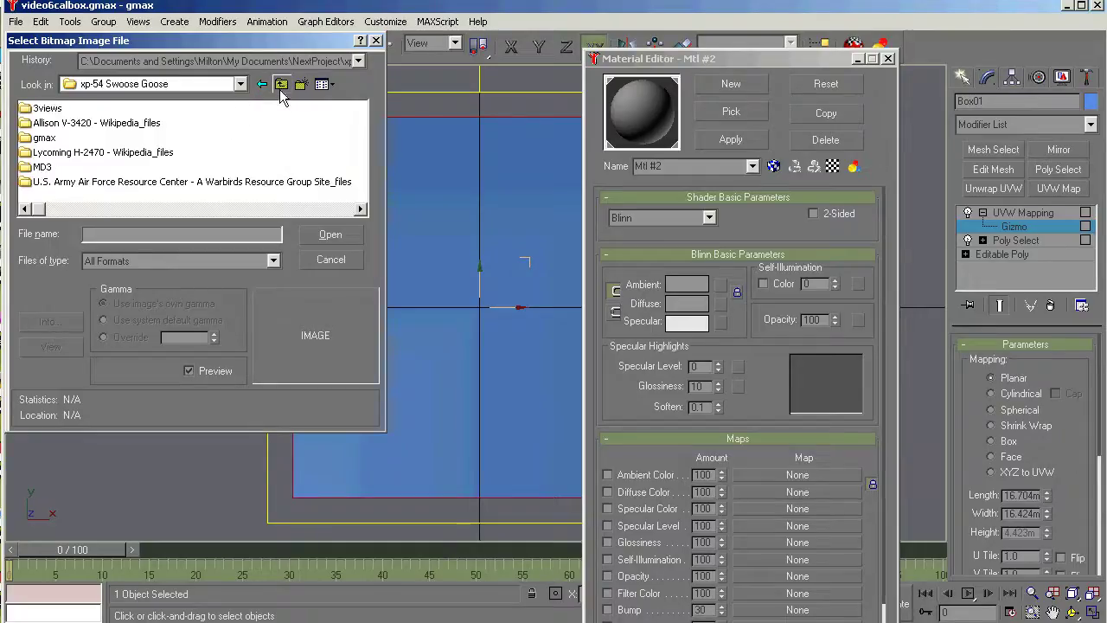
Load the 3view image from the 3views folder as the material's diffuse bitmap
{"action": "double_click", "coordinate": [48, 114]}
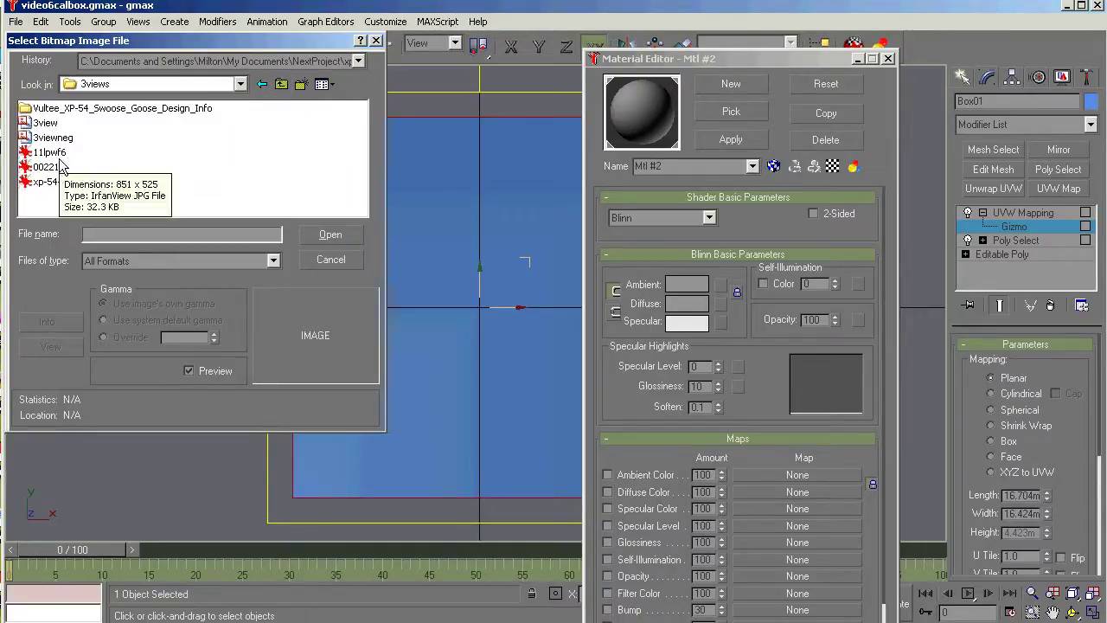
{"action": "left_click", "coordinate": [45, 124]}
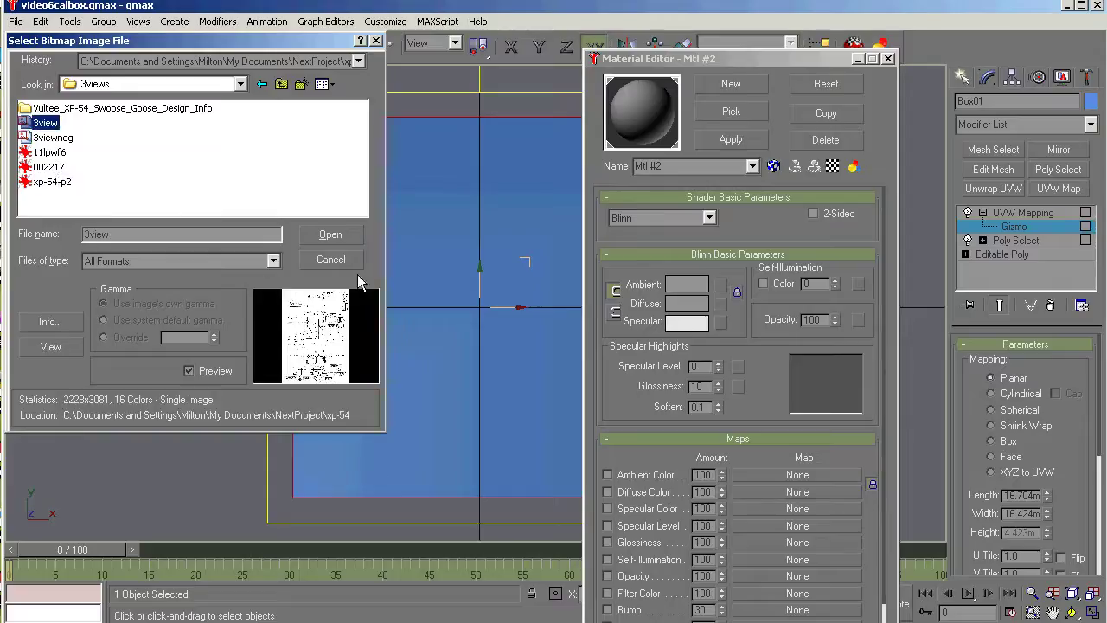
{"action": "left_click", "coordinate": [331, 234]}
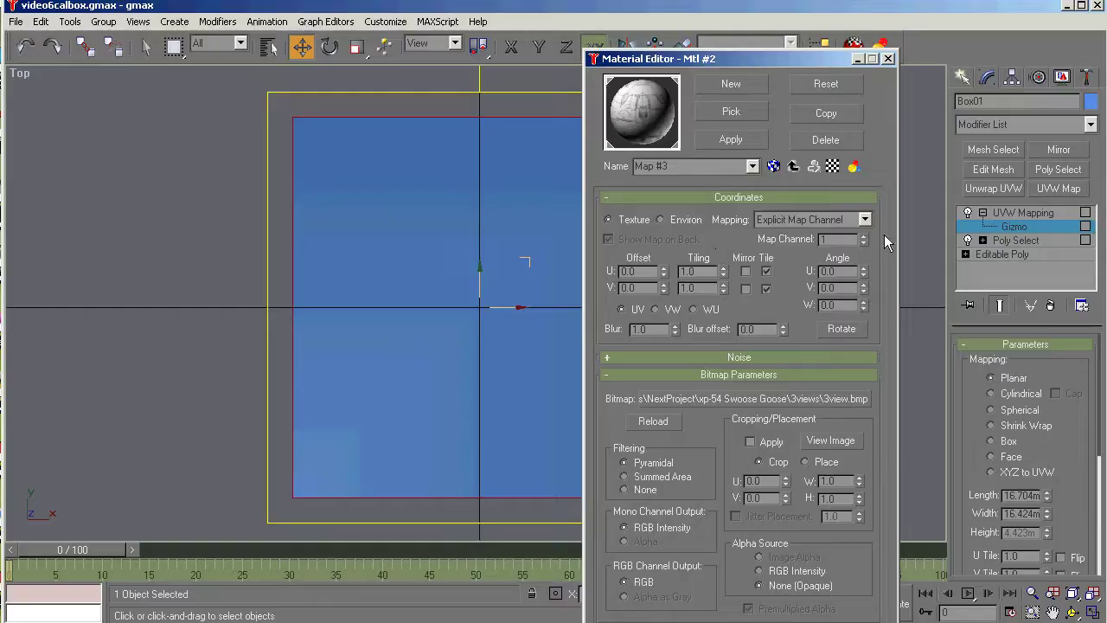
Apply the blueprint material to the box, show its map in the viewport, and minimize the Material Editor
{"action": "left_click", "coordinate": [732, 140]}
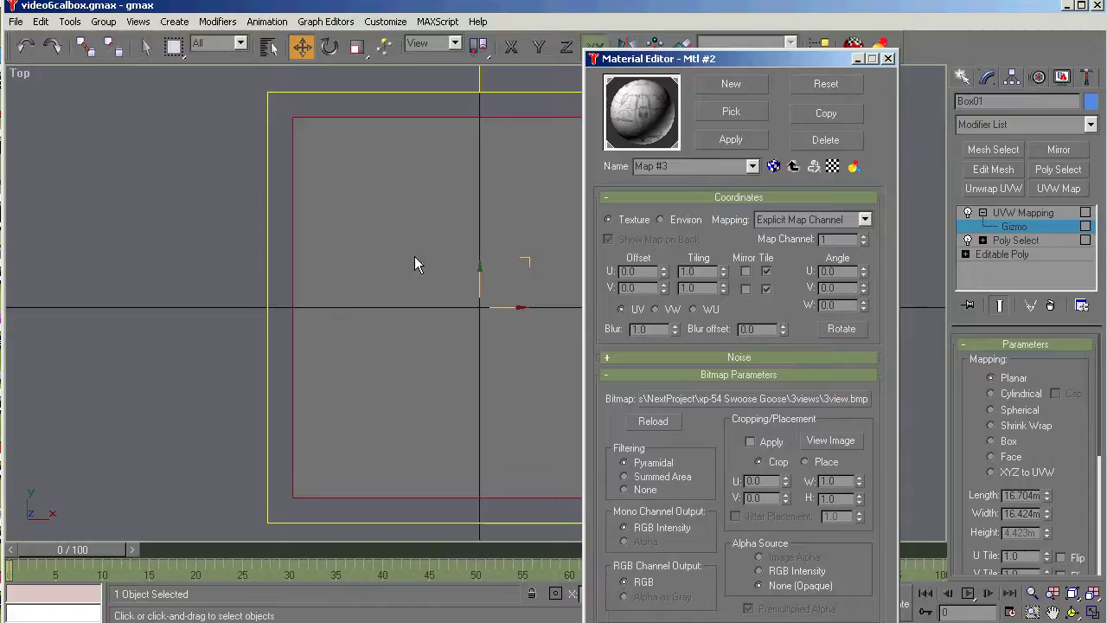
{"action": "left_click", "coordinate": [774, 167]}
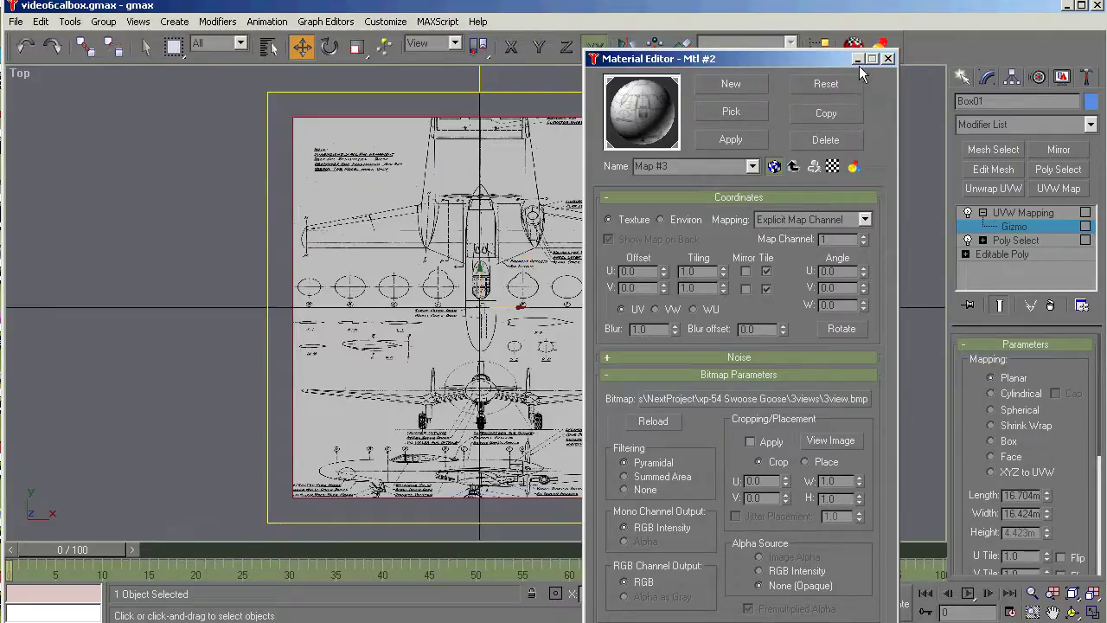
{"action": "left_click", "coordinate": [858, 59]}
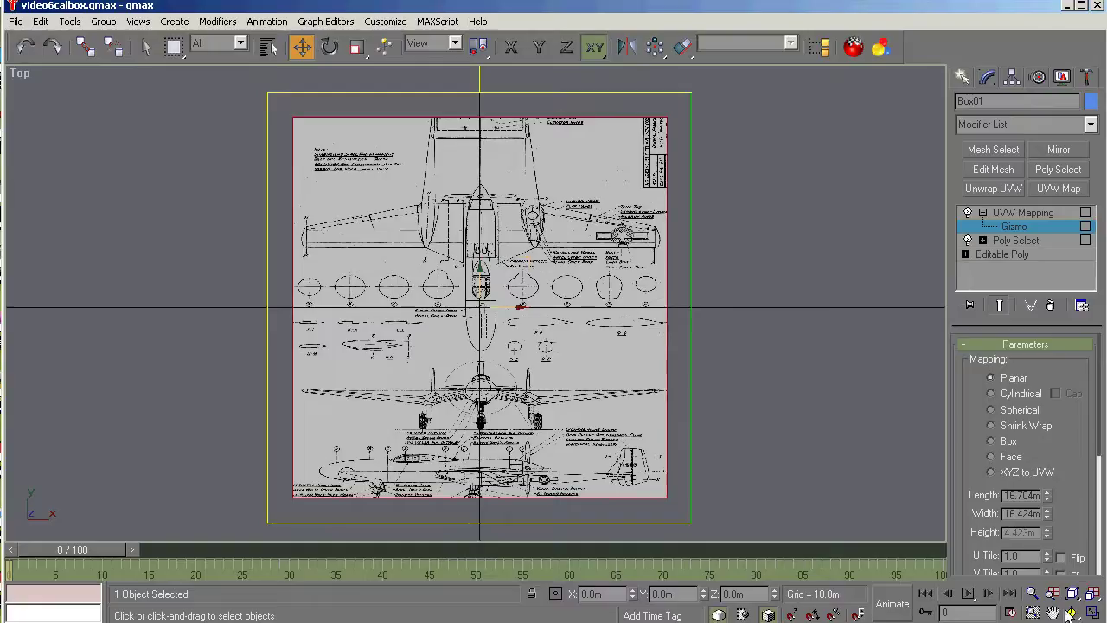
Examine the blueprint mapping on the box's floor and side walls from several angles, ending in the Top view with Move active
{"action": "left_click", "coordinate": [1070, 612]}
{"action": "left_click_drag", "start_coordinate": [594, 406], "coordinate": [345, 361]}
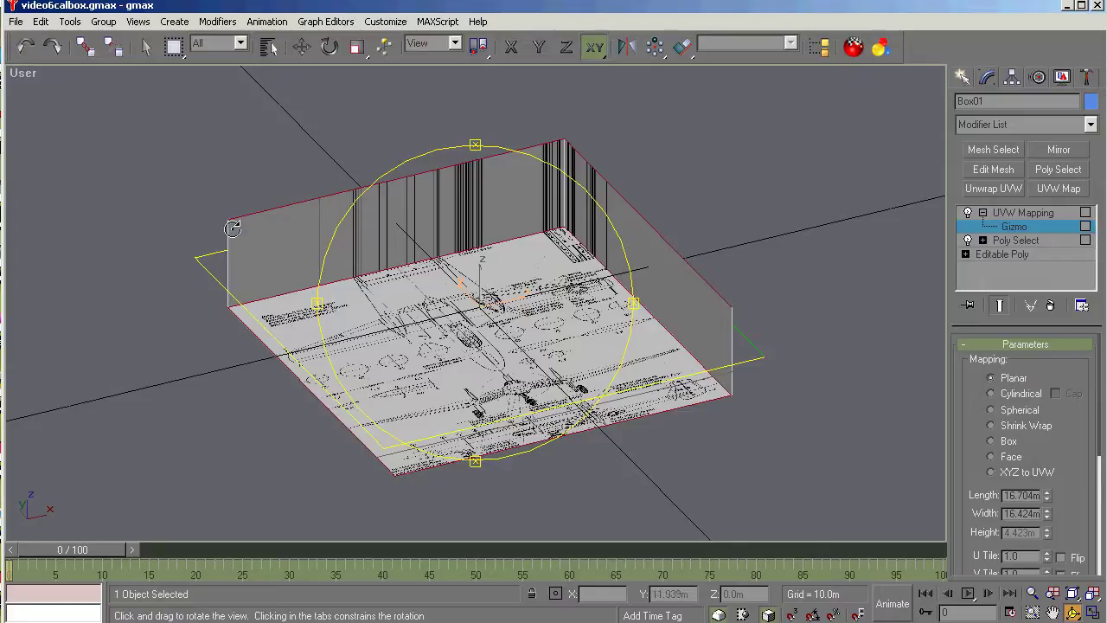
{"action": "left_click_drag", "start_coordinate": [448, 345], "coordinate": [270, 300]}
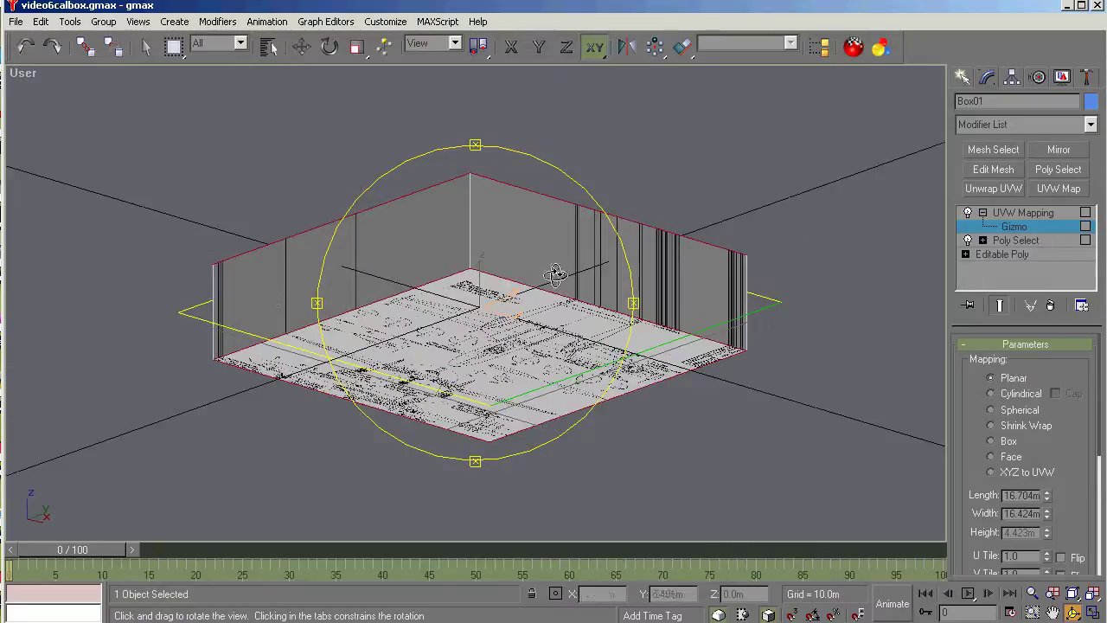
{"action": "left_click_drag", "start_coordinate": [407, 285], "coordinate": [602, 242]}
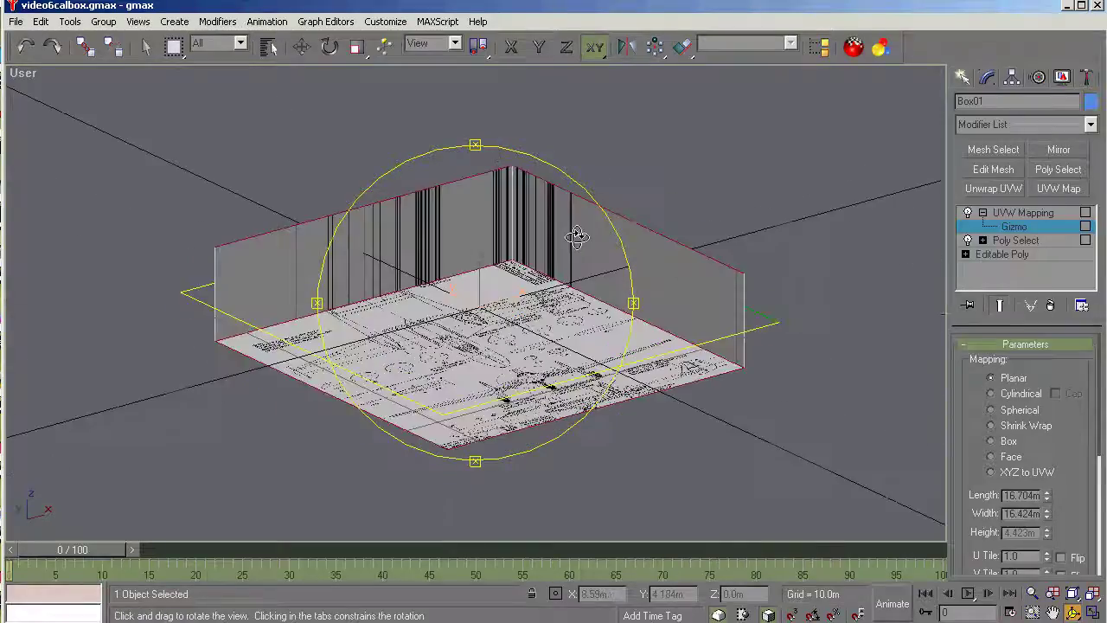
{"action": "left_click_drag", "start_coordinate": [464, 307], "coordinate": [674, 290]}
{"action": "left_click_drag", "start_coordinate": [570, 281], "coordinate": [240, 411]}
{"action": "key", "text": "t"}
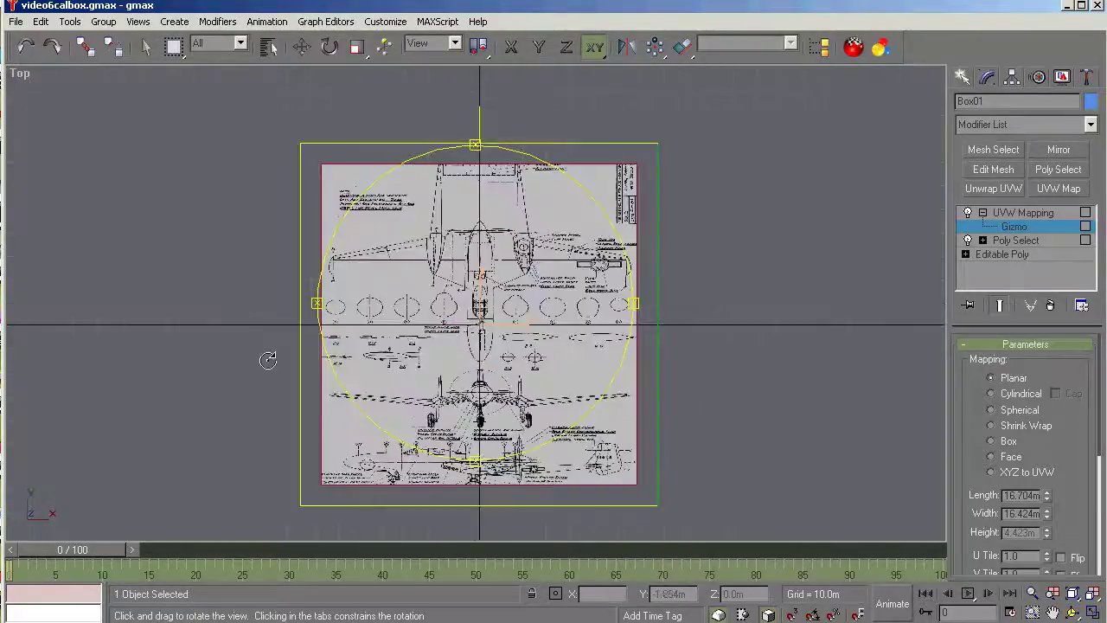
{"action": "scroll", "coordinate": [417, 321], "scroll_direction": "up", "scroll_amount": 2}
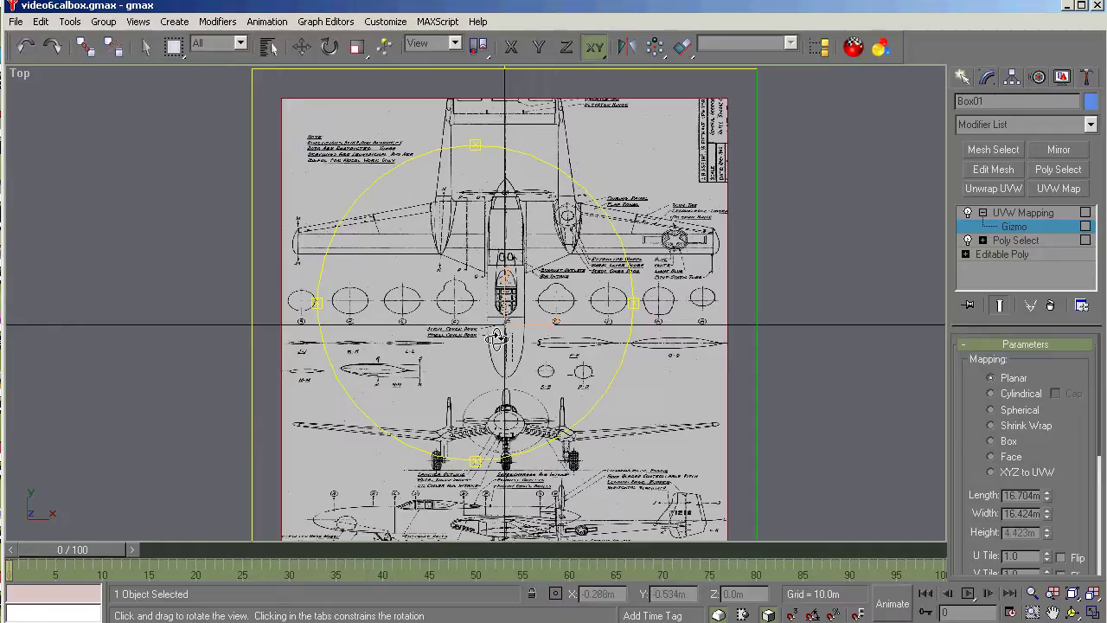
{"action": "key", "text": "w"}
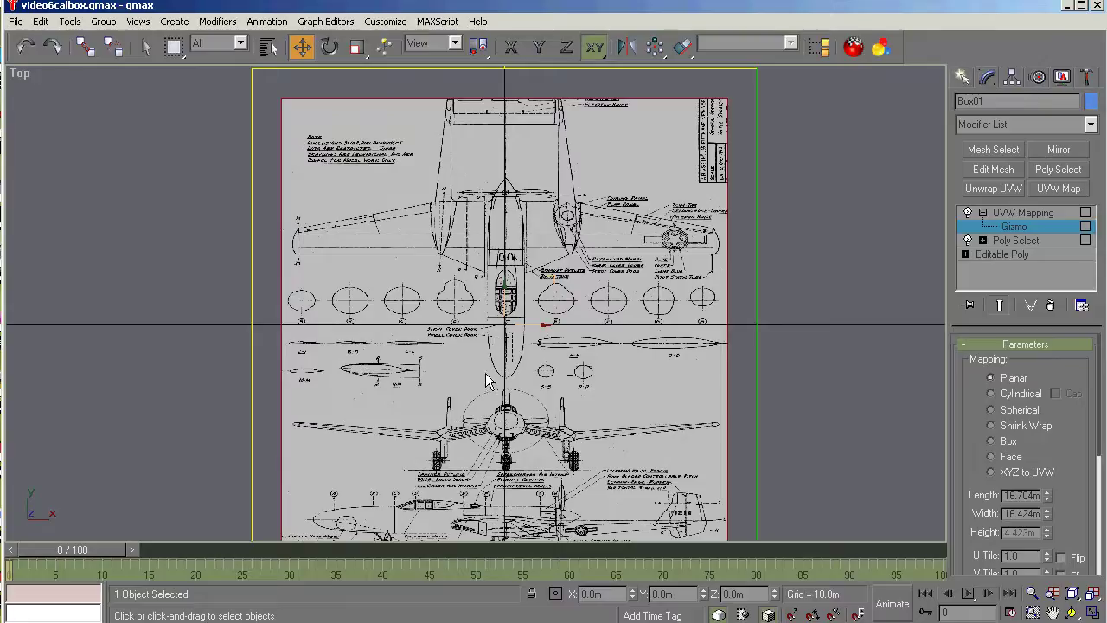
Bitmap-fit the UVW mapping to the proportions of the 3view image
{"action": "left_click", "coordinate": [1023, 216]}
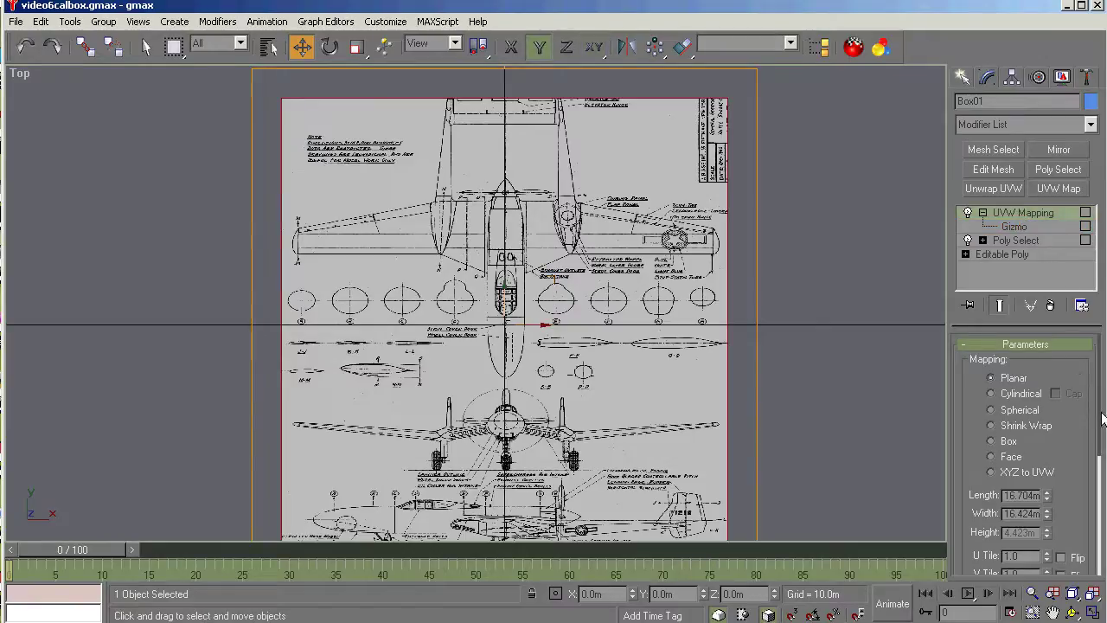
{"action": "left_click_drag", "start_coordinate": [1095, 419], "coordinate": [1098, 538]}
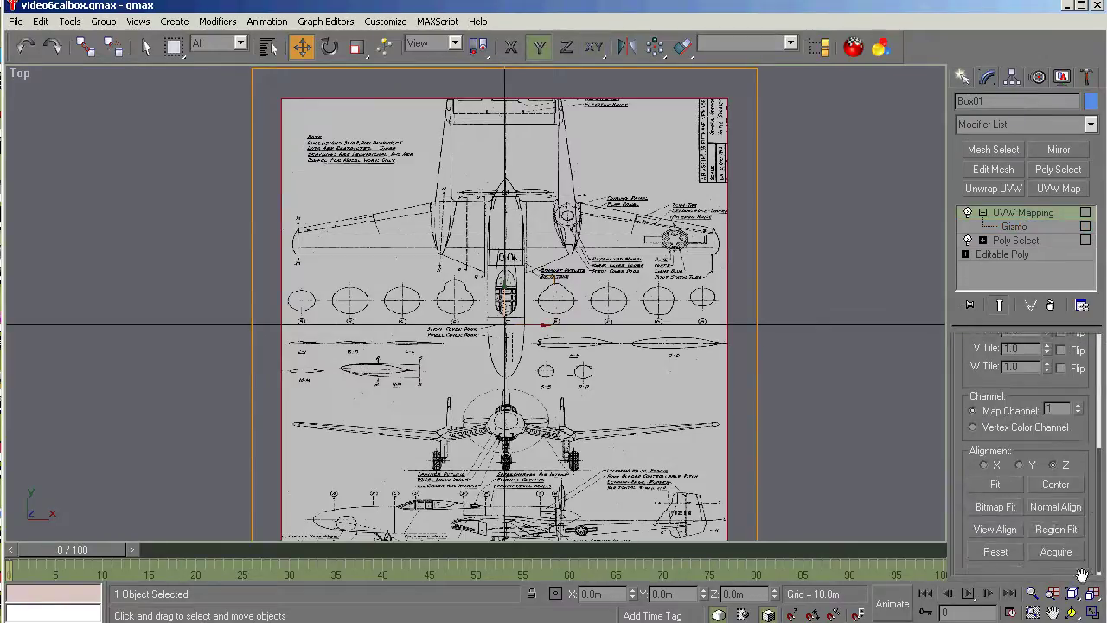
{"action": "left_click", "coordinate": [993, 507]}
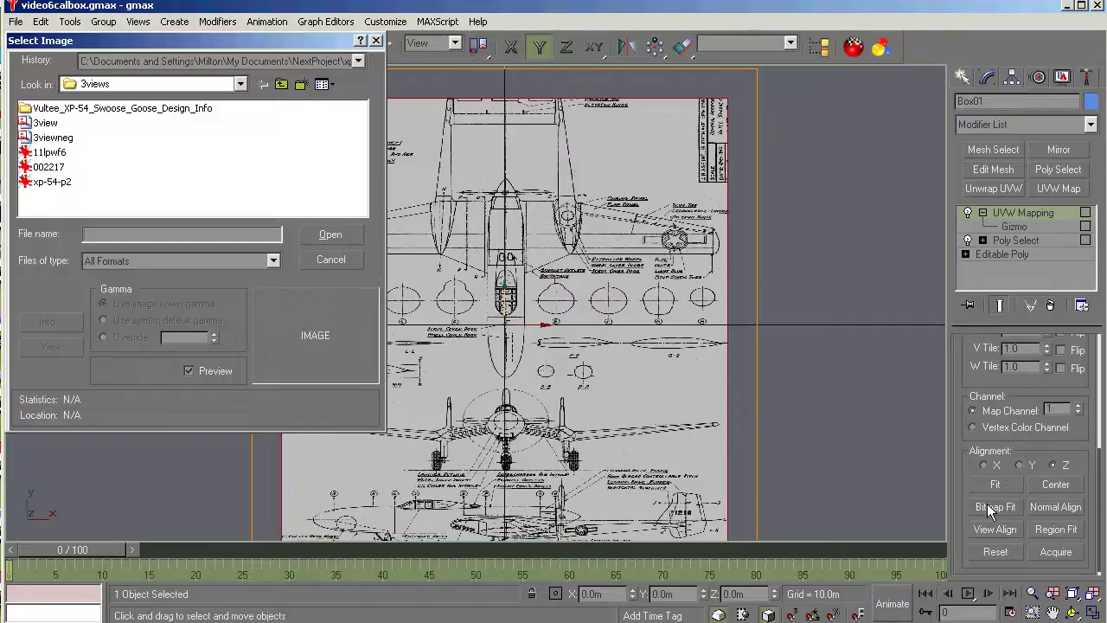
{"action": "double_click", "coordinate": [35, 129]}
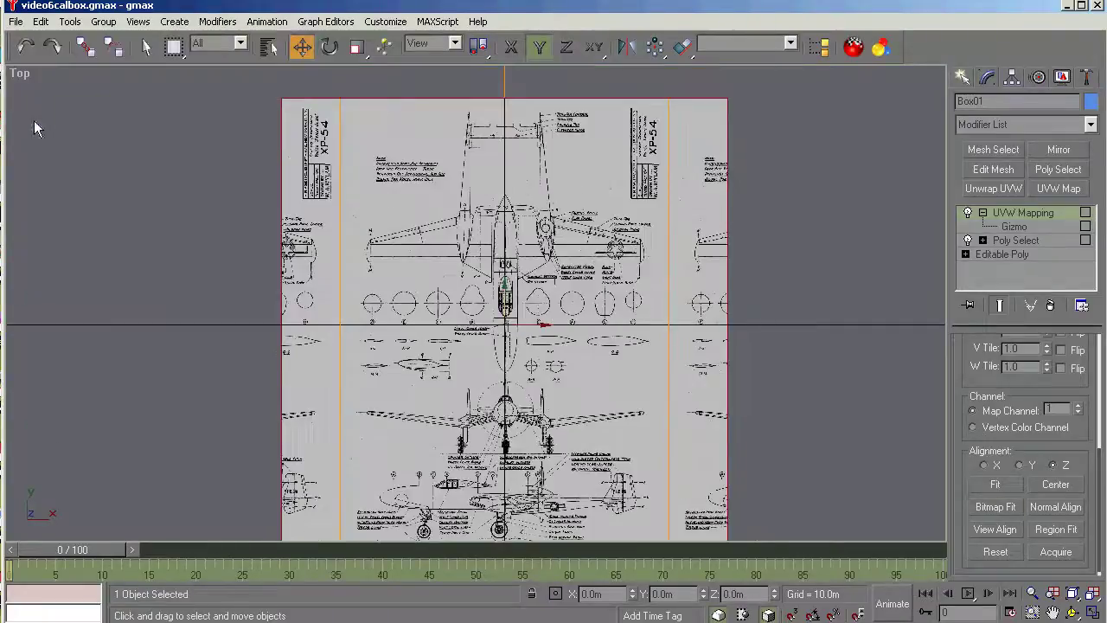
Scale up the UVW mapping gizmo uniformly in the Top view until the blueprint's wingspan nearly fills the box's width, and check the fit
{"action": "left_click", "coordinate": [1031, 594]}
{"action": "scroll", "coordinate": [456, 332], "scroll_direction": "down", "scroll_amount": 4}
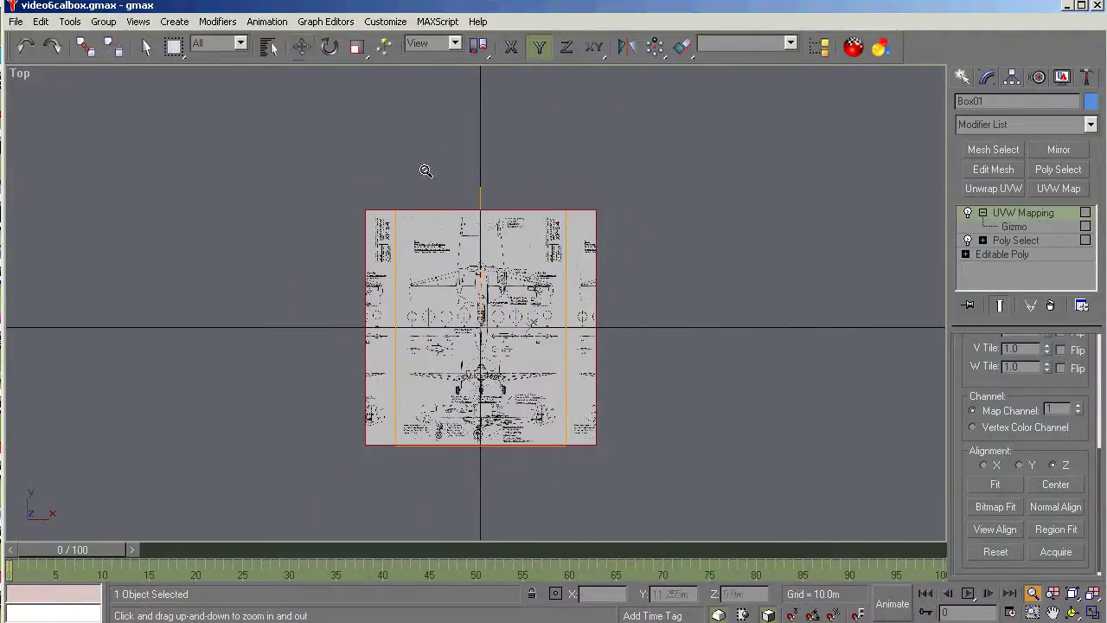
{"action": "left_click", "coordinate": [1016, 227]}
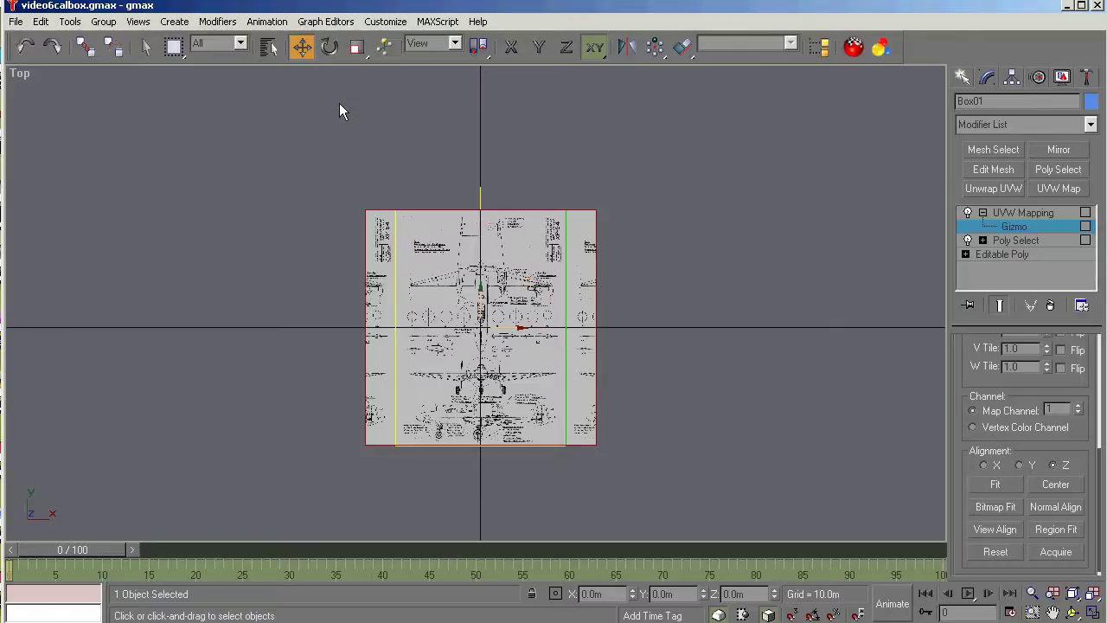
{"action": "left_click", "coordinate": [357, 48]}
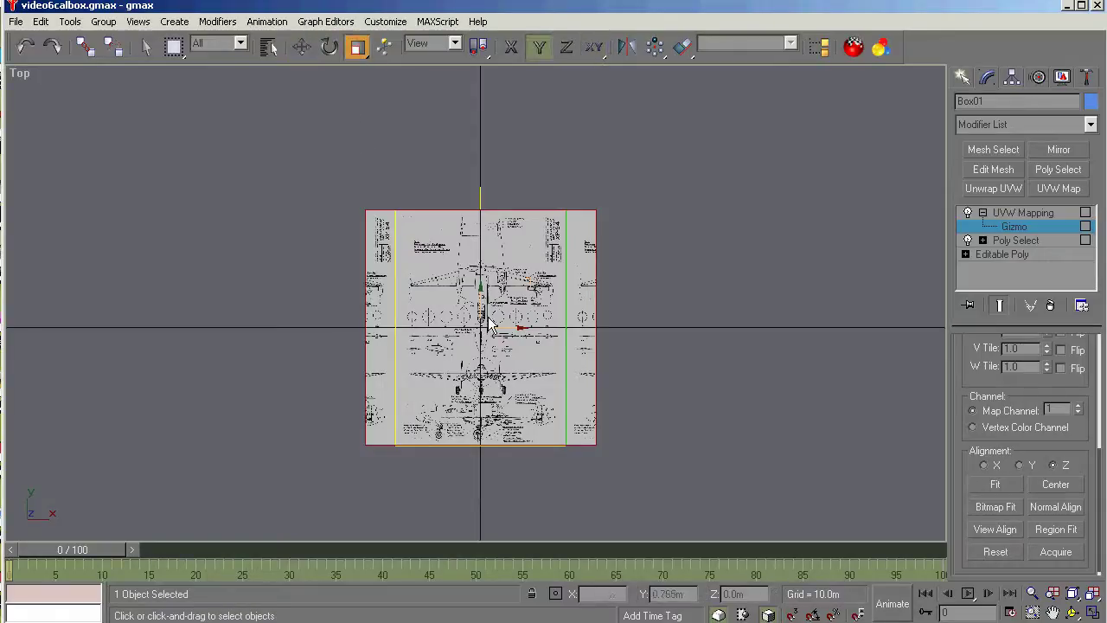
{"action": "left_click_drag", "start_coordinate": [478, 303], "coordinate": [475, 253]}
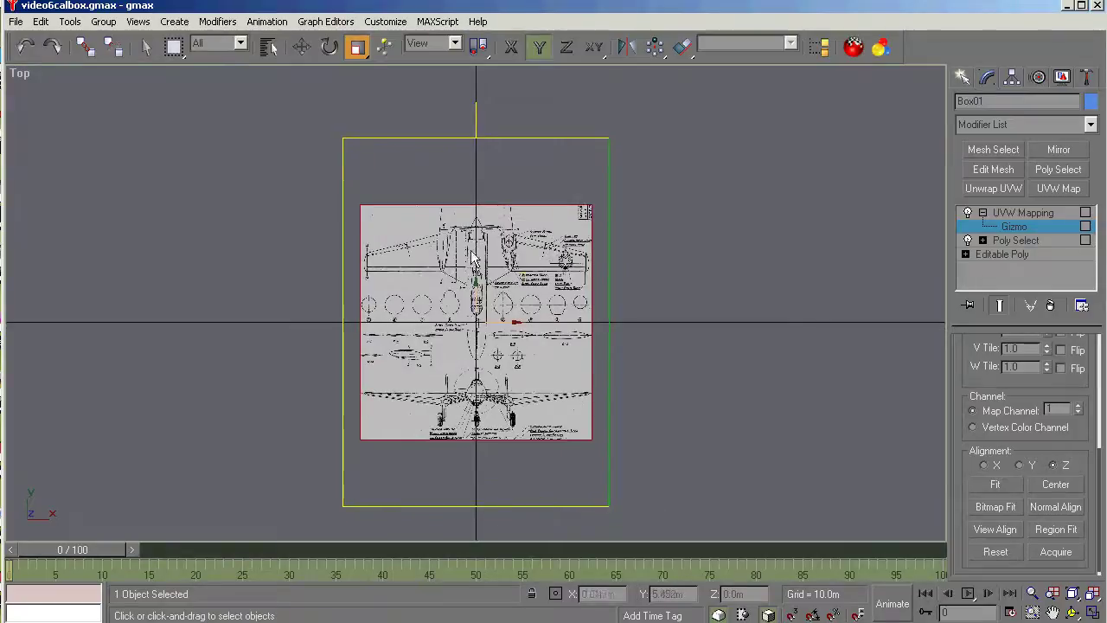
{"action": "scroll", "coordinate": [460, 249], "scroll_direction": "up", "scroll_amount": 2}
{"action": "scroll", "coordinate": [459, 244], "scroll_direction": "up", "scroll_amount": 2}
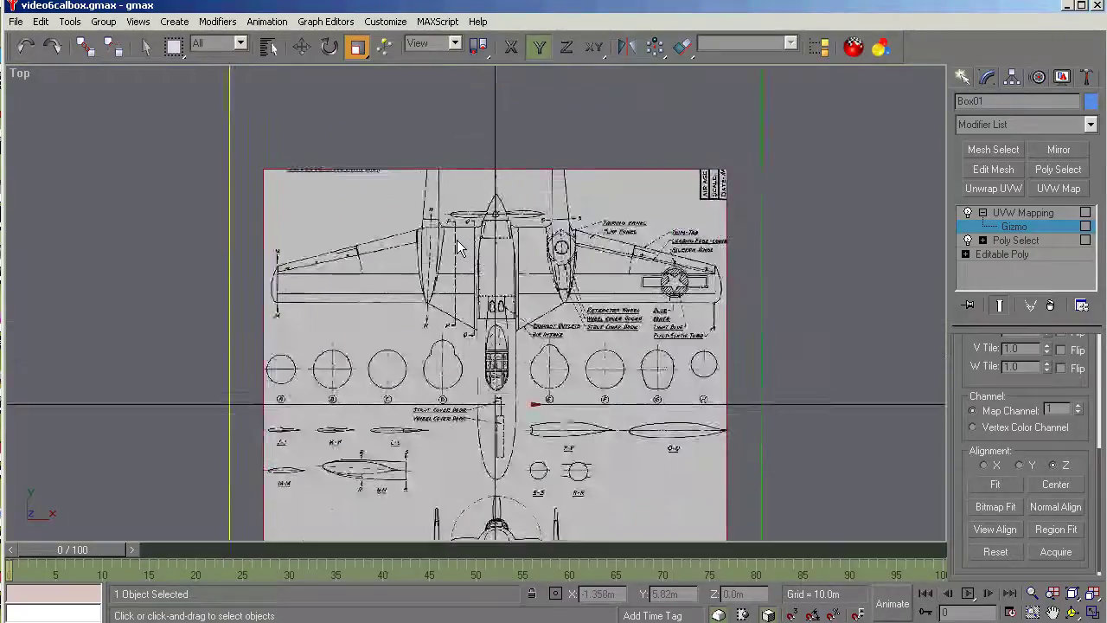
{"action": "scroll", "coordinate": [458, 239], "scroll_direction": "up", "scroll_amount": 1}
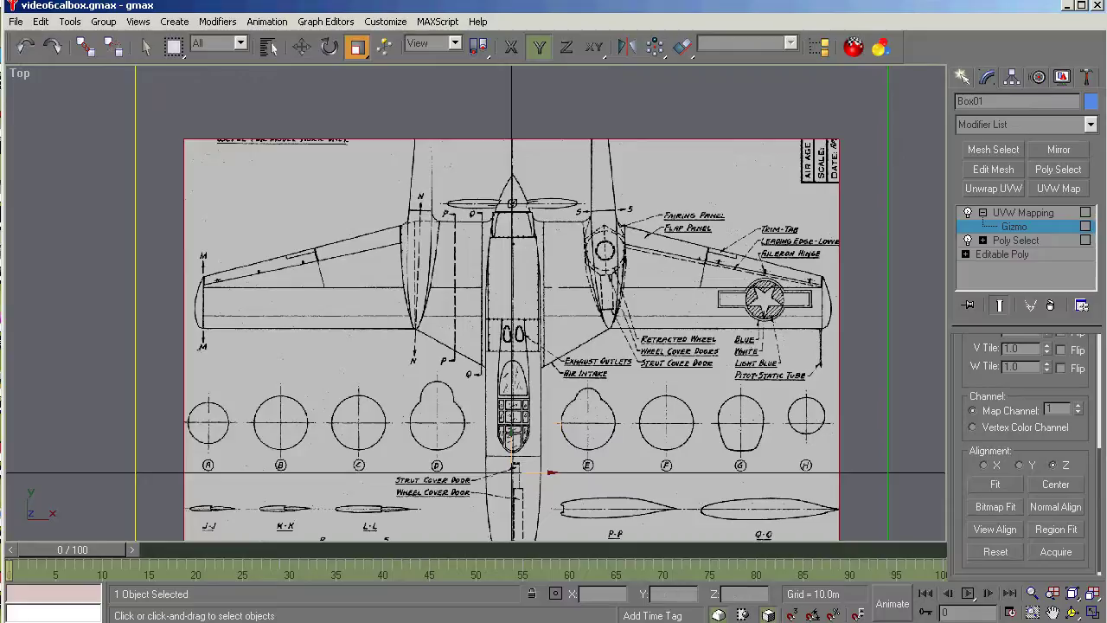
{"action": "scroll", "coordinate": [618, 192], "scroll_direction": "down", "scroll_amount": 1}
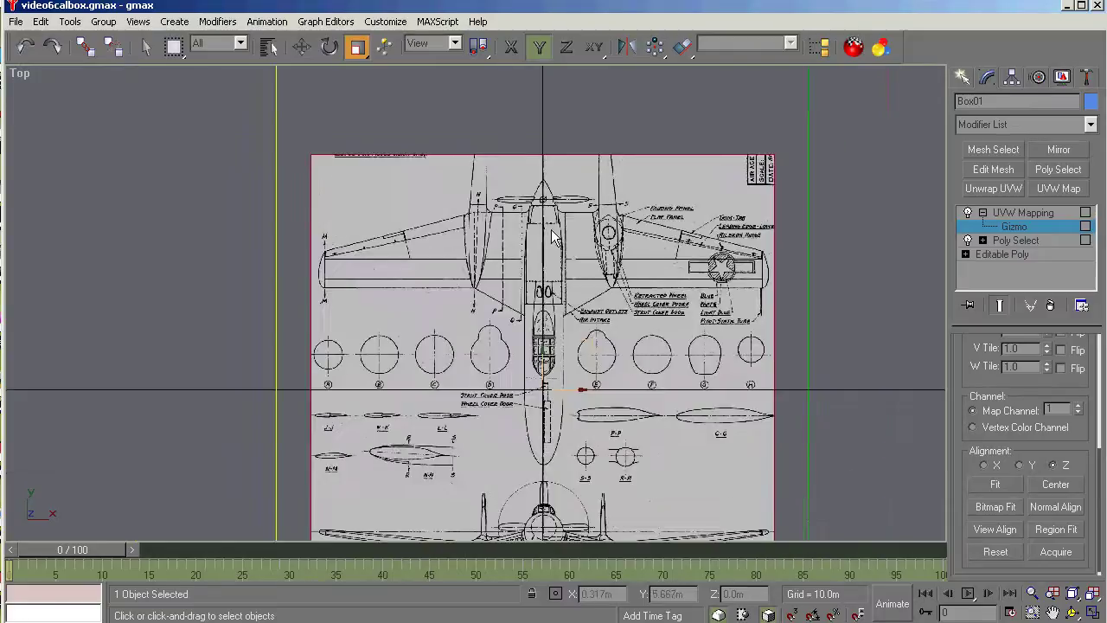
{"action": "scroll", "coordinate": [511, 250], "scroll_direction": "up", "scroll_amount": 1}
{"action": "scroll", "coordinate": [523, 251], "scroll_direction": "down", "scroll_amount": 2}
{"action": "scroll", "coordinate": [532, 253], "scroll_direction": "up", "scroll_amount": 1}
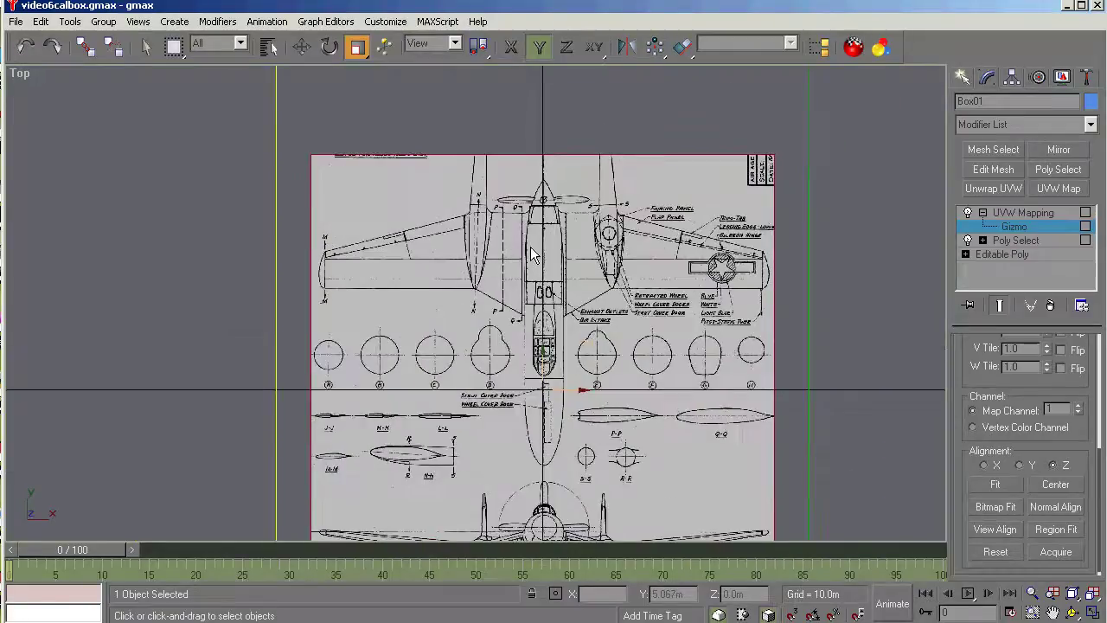
Rotate the UVW mapping gizmo half a turn about Z in the Top view so the blueprint aircraft's nose points up
{"action": "left_click", "coordinate": [329, 49]}
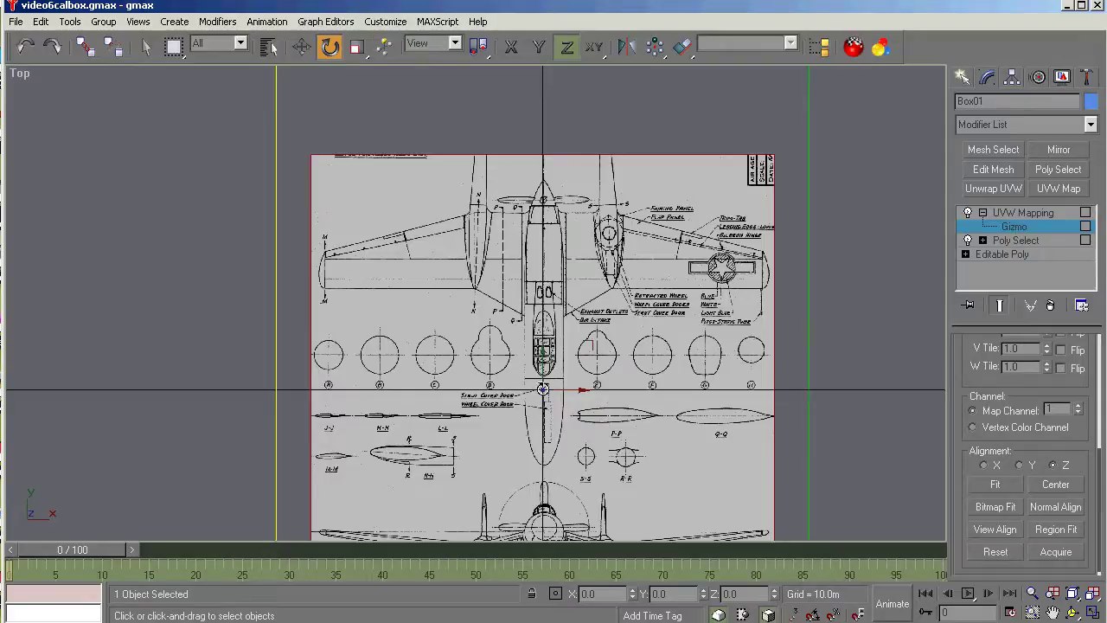
{"action": "left_click_drag", "start_coordinate": [542, 388], "coordinate": [787, 69]}
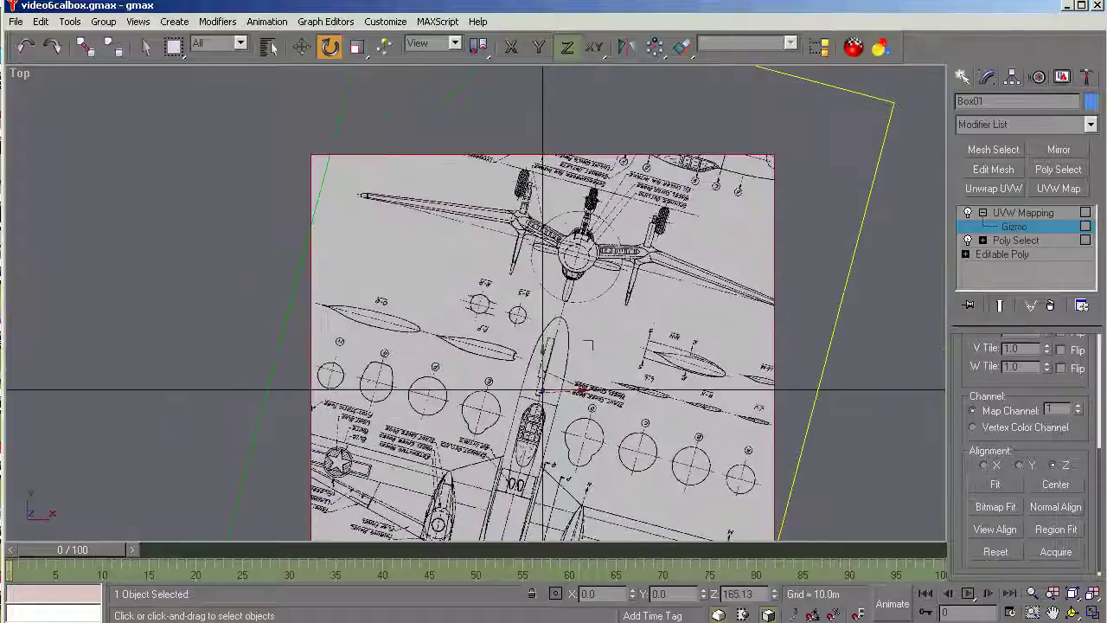
{"action": "left_click_drag", "start_coordinate": [48, 87], "coordinate": [87, 571]}
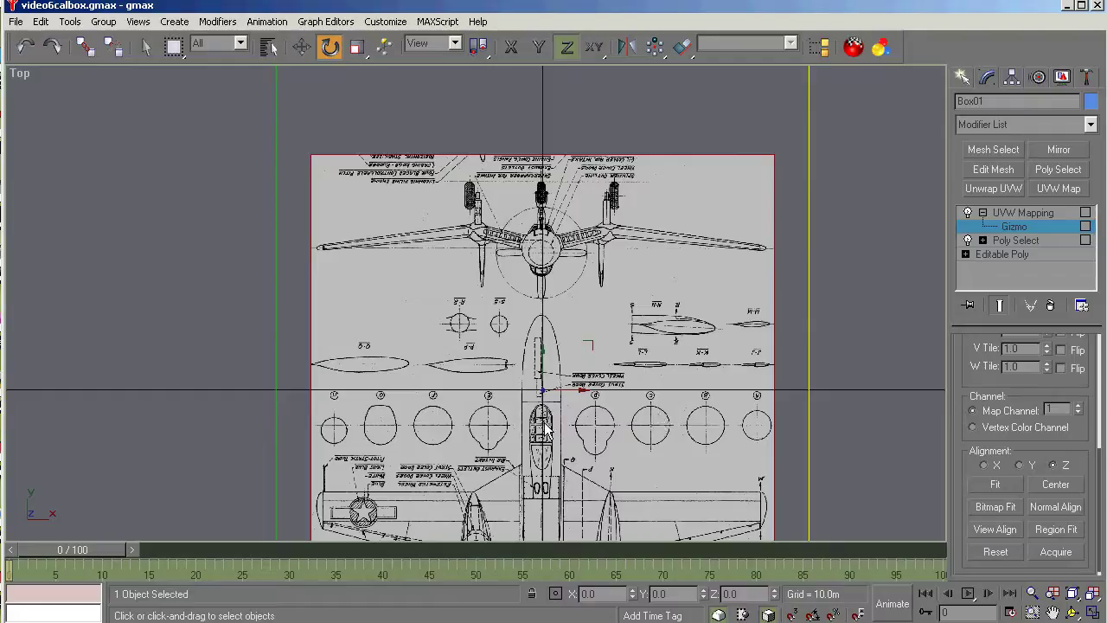
Move the mapping gizmo to about 5.305 m in Y and scale it up slightly until the wingspan nearly fills the box's width
{"action": "left_click", "coordinate": [301, 49]}
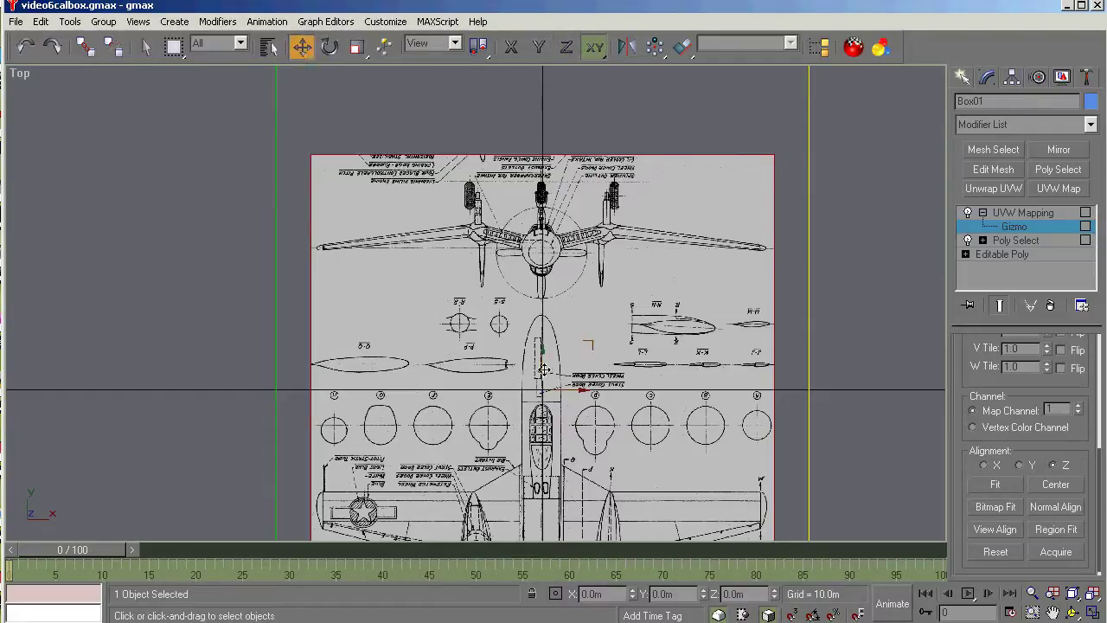
{"action": "left_click_drag", "start_coordinate": [544, 370], "coordinate": [535, 219]}
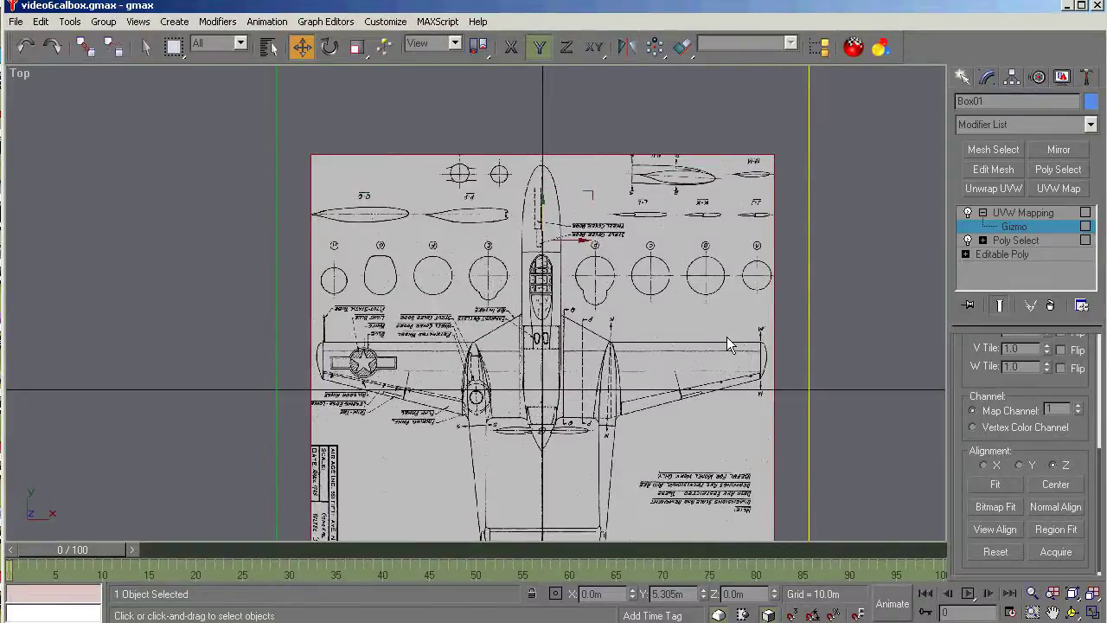
{"action": "left_click", "coordinate": [357, 47]}
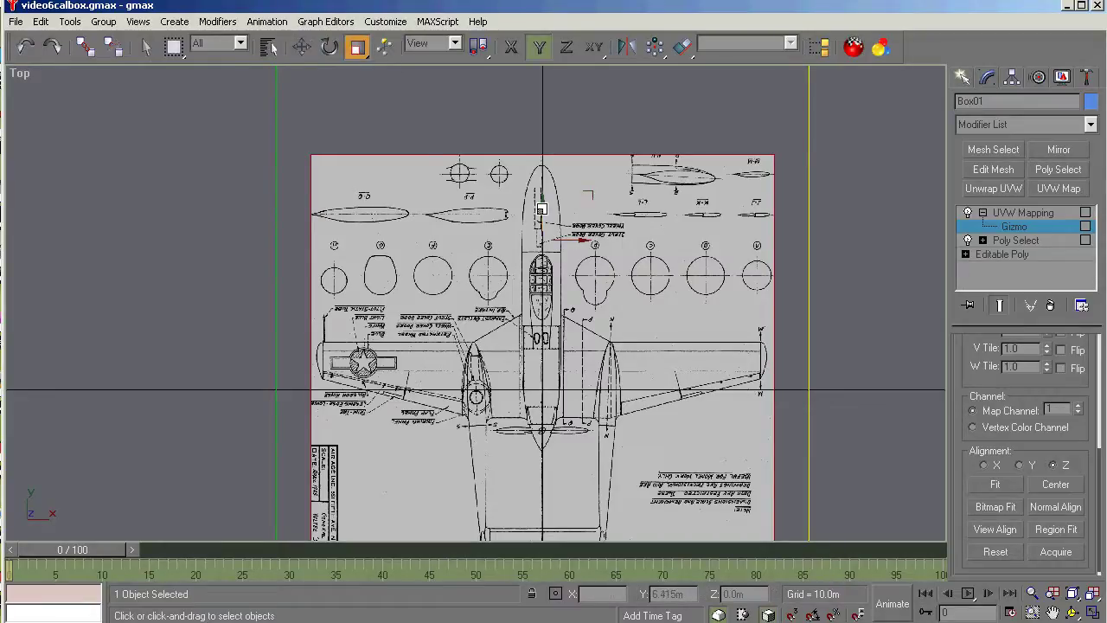
{"action": "left_click_drag", "start_coordinate": [541, 209], "coordinate": [543, 208]}
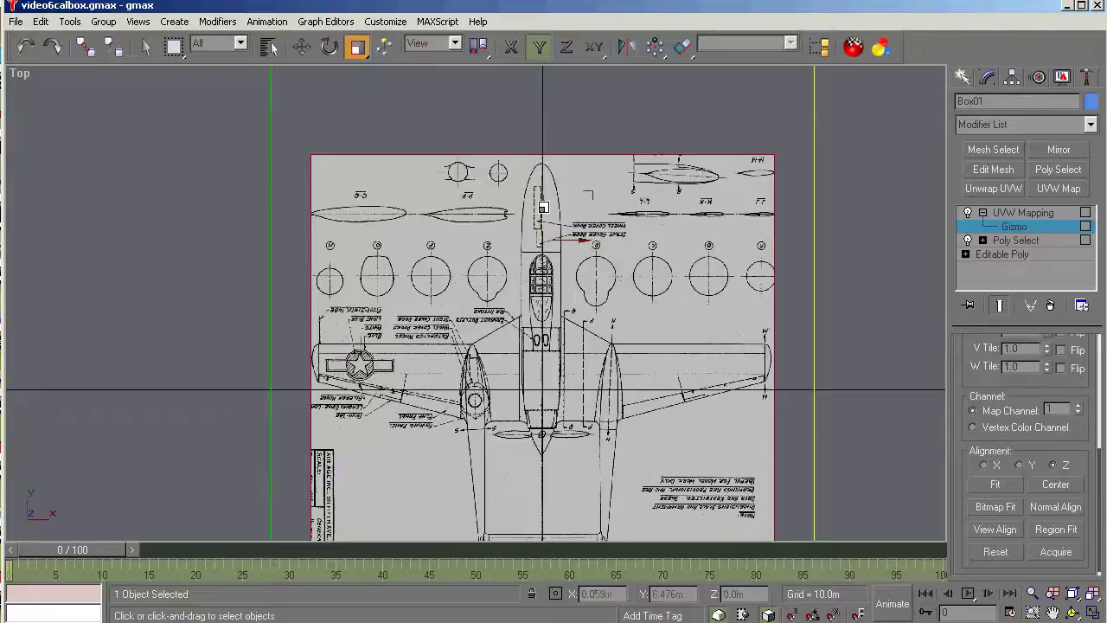
Shift the mapping gizmo along X only, to about 0.06 m, to center the blueprint on the box
{"action": "left_click", "coordinate": [302, 47]}
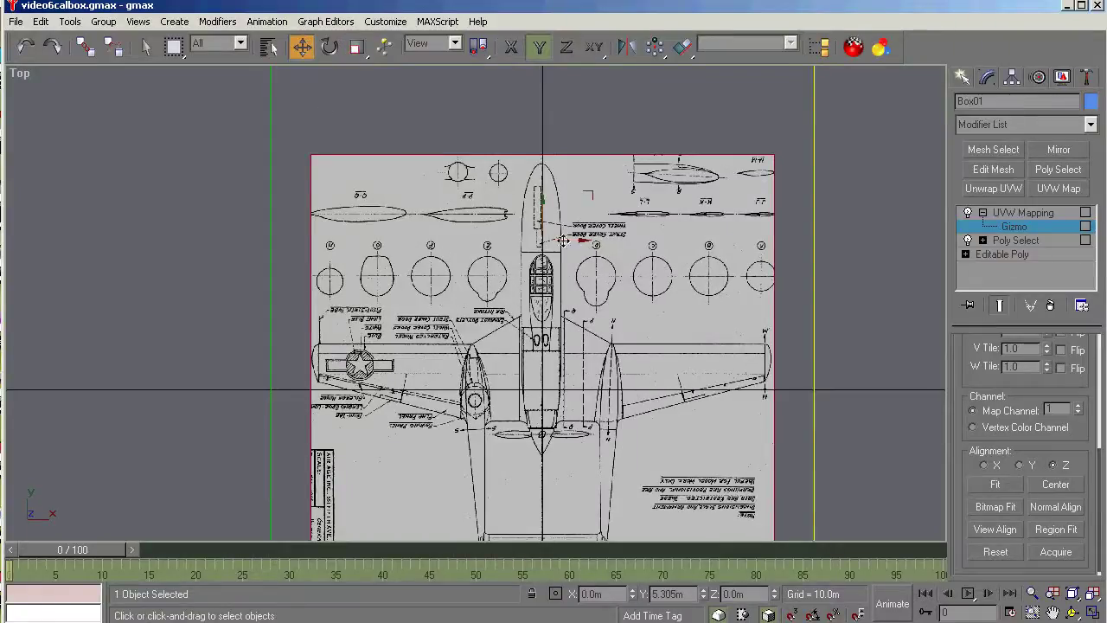
{"action": "key", "text": "F5"}
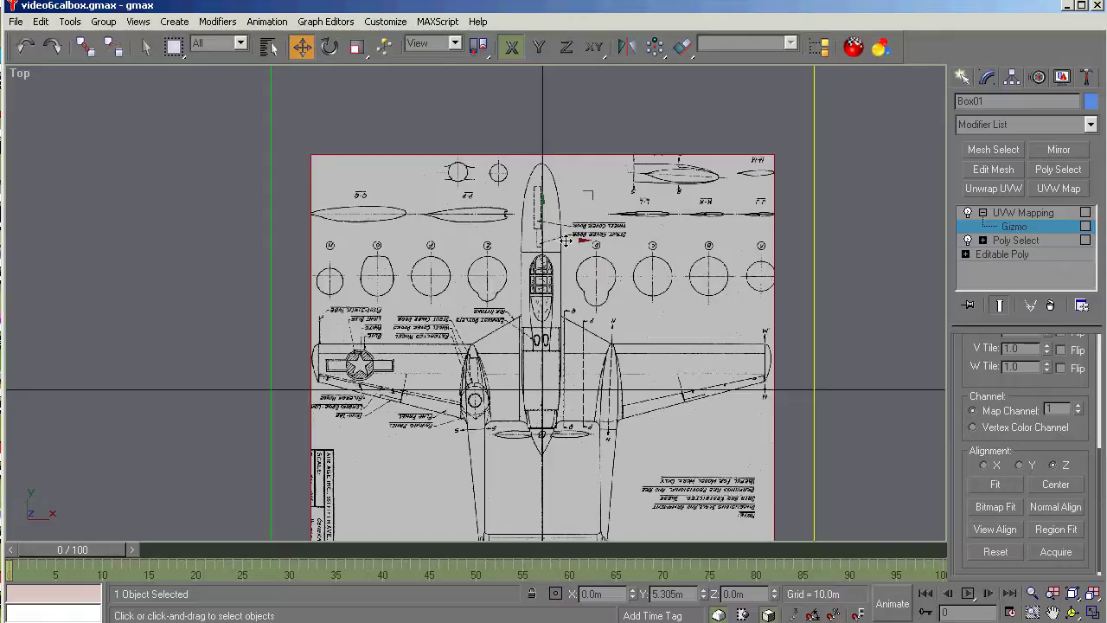
{"action": "left_click_drag", "start_coordinate": [566, 239], "coordinate": [568, 240]}
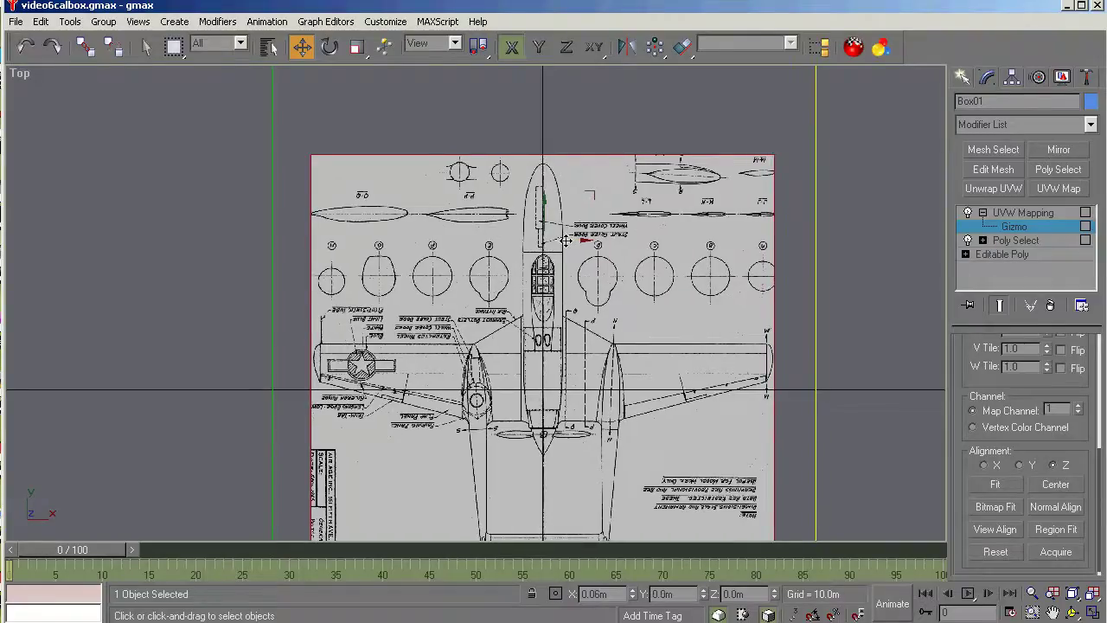
{"action": "left_click", "coordinate": [358, 50]}
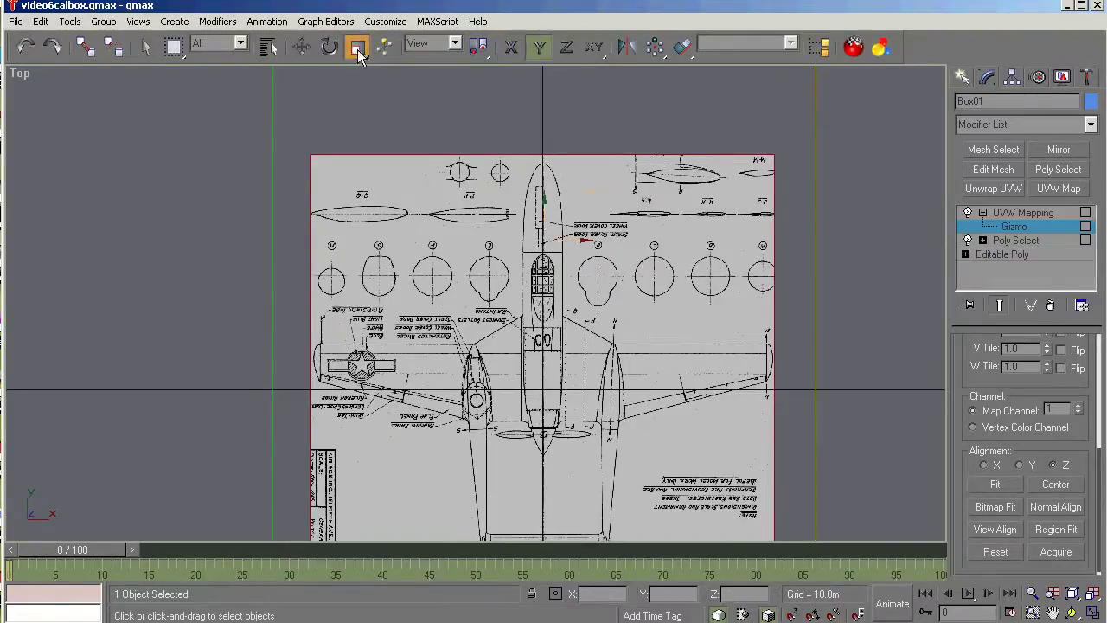
{"action": "key", "text": "F12"}
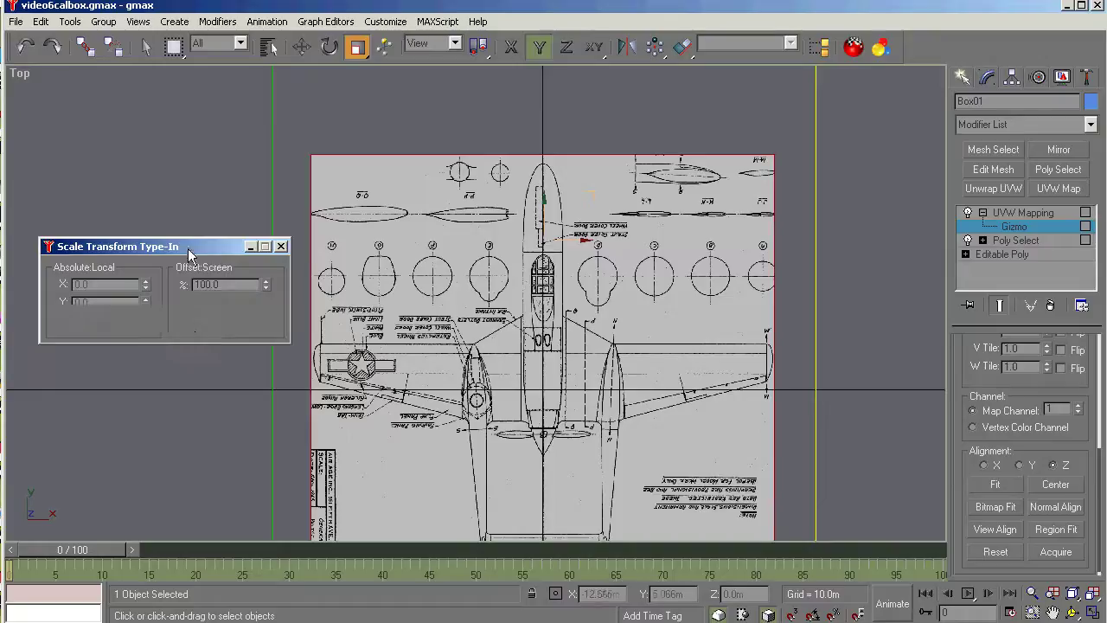
{"action": "left_click", "coordinate": [252, 248]}
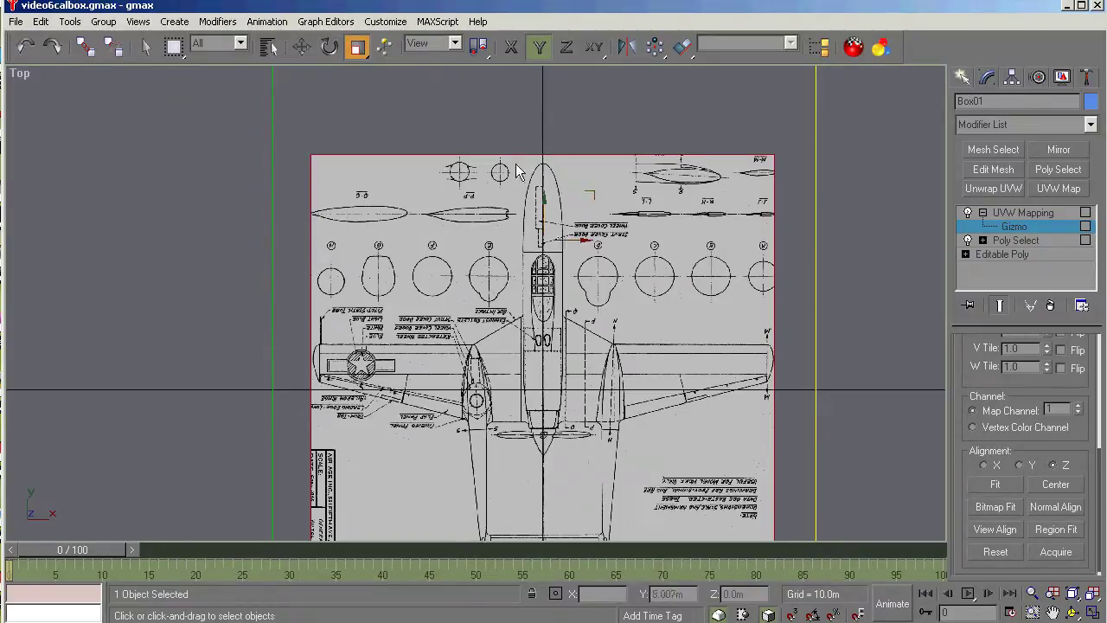
Fine-tune the mapping gizmo's X position to about 0.043 m so the fuselage centerline lies on the vertical axis
{"action": "left_click", "coordinate": [304, 46]}
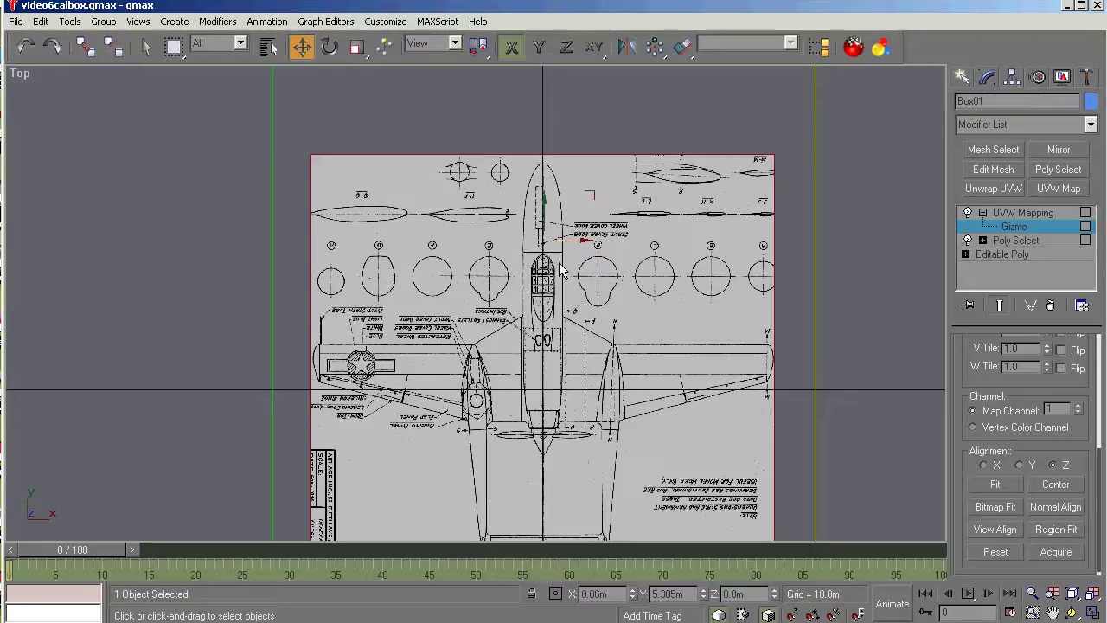
{"action": "scroll", "coordinate": [558, 259], "scroll_direction": "up", "scroll_amount": 2}
{"action": "scroll", "coordinate": [543, 182], "scroll_direction": "up", "scroll_amount": 3}
{"action": "scroll", "coordinate": [535, 173], "scroll_direction": "up", "scroll_amount": 3}
{"action": "left_click_drag", "start_coordinate": [544, 399], "coordinate": [540, 397]}
{"action": "scroll", "coordinate": [550, 401], "scroll_direction": "down", "scroll_amount": 6}
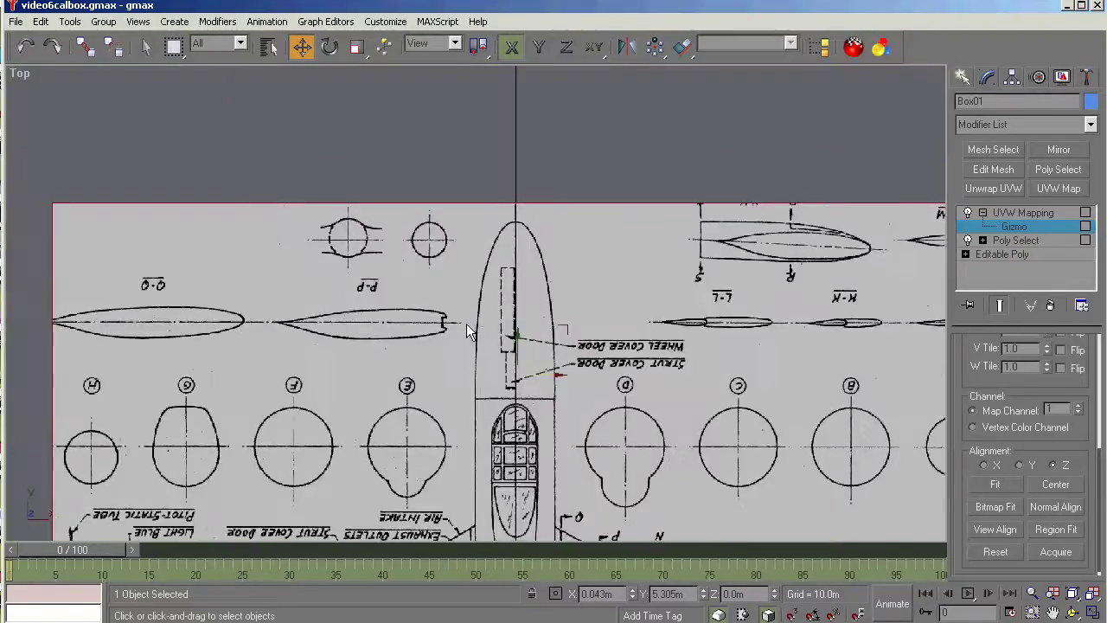
{"action": "scroll", "coordinate": [510, 237], "scroll_direction": "down", "scroll_amount": 4}
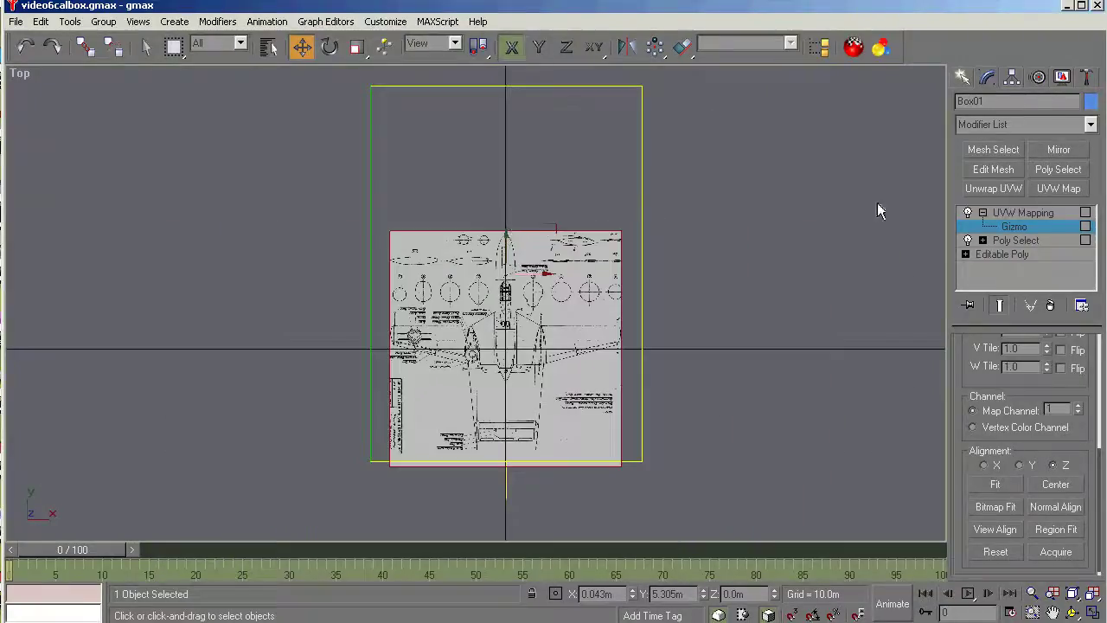
Leave gizmo editing and examine how the blueprint's wingtip meets the box's side edge in the Top view, ending with Move active
{"action": "left_click", "coordinate": [1008, 214]}
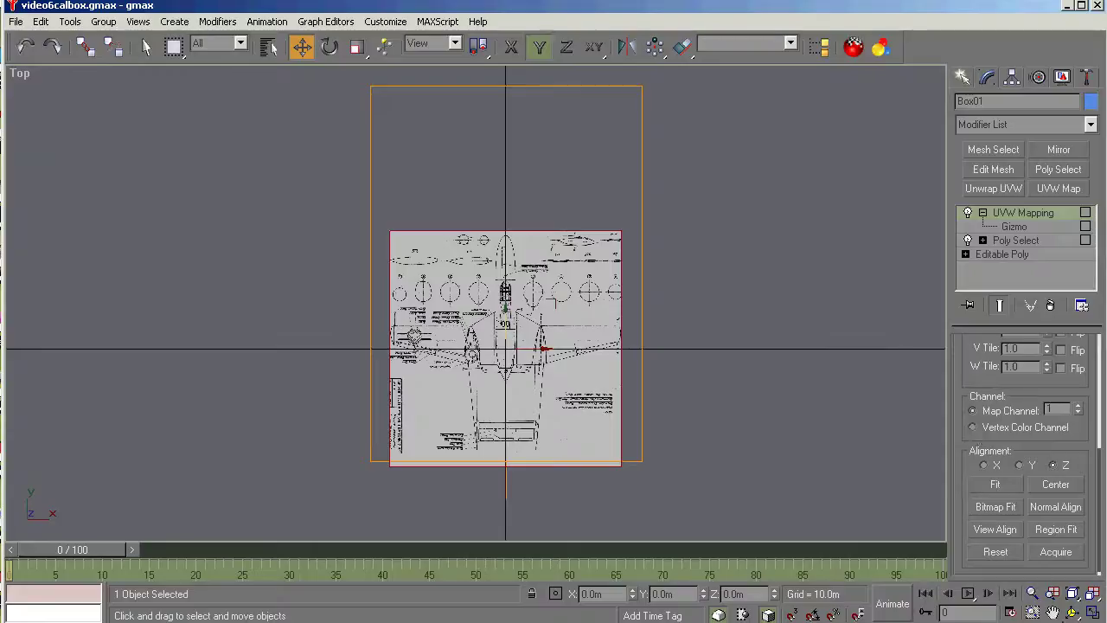
{"action": "left_click", "coordinate": [1073, 612]}
{"action": "left_click_drag", "start_coordinate": [501, 403], "coordinate": [472, 359]}
{"action": "key", "text": "t"}
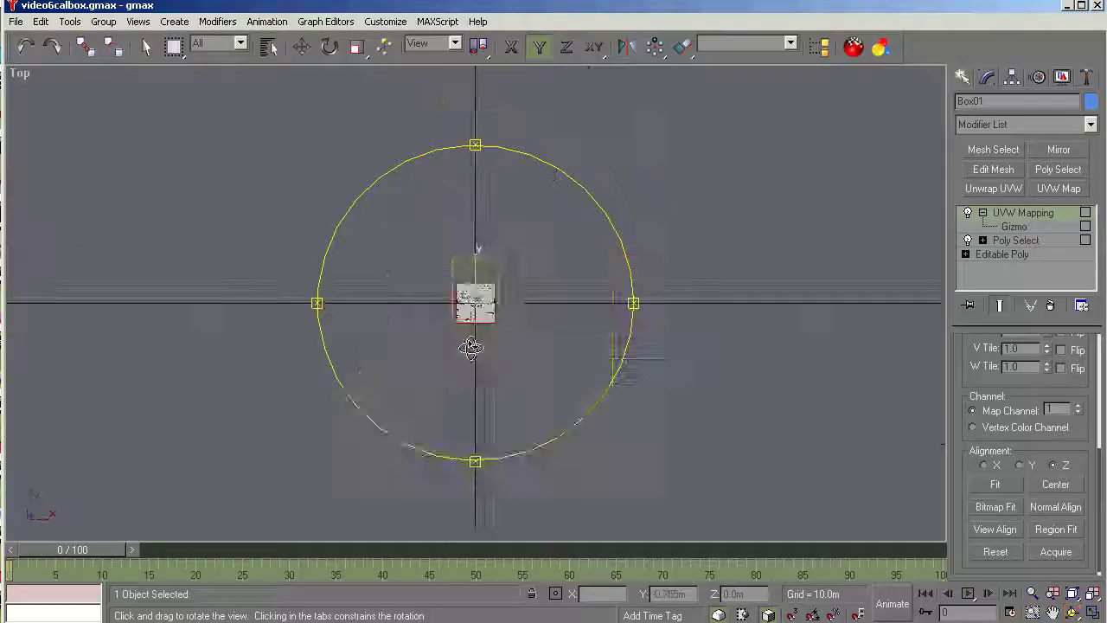
{"action": "scroll", "coordinate": [556, 372], "scroll_direction": "up", "scroll_amount": 5}
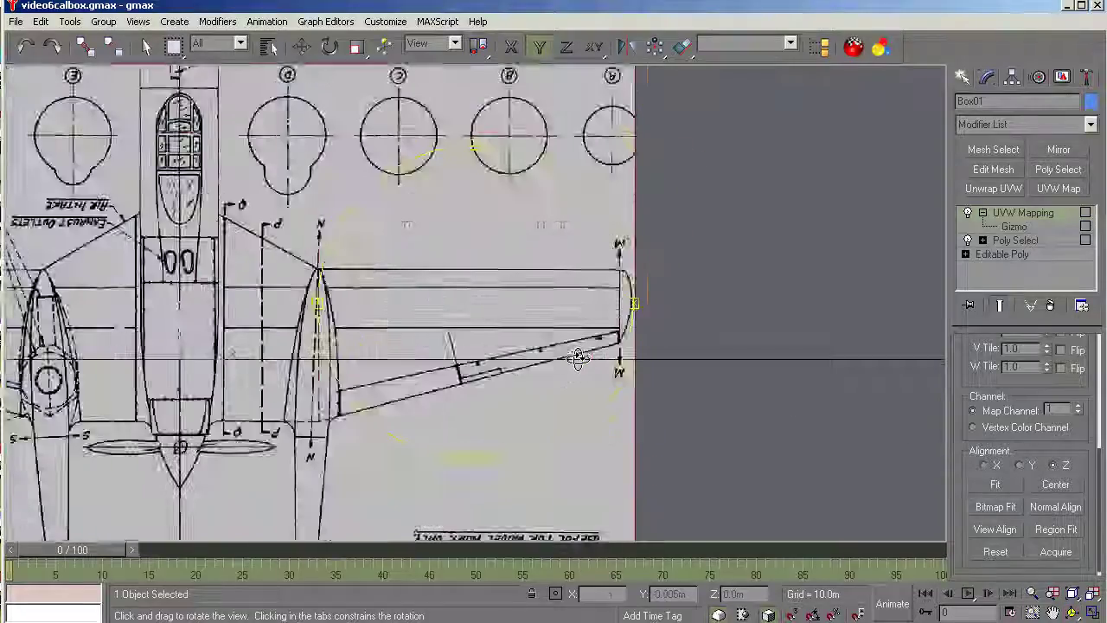
{"action": "scroll", "coordinate": [556, 372], "scroll_direction": "down", "scroll_amount": 2}
{"action": "left_click", "coordinate": [301, 46]}
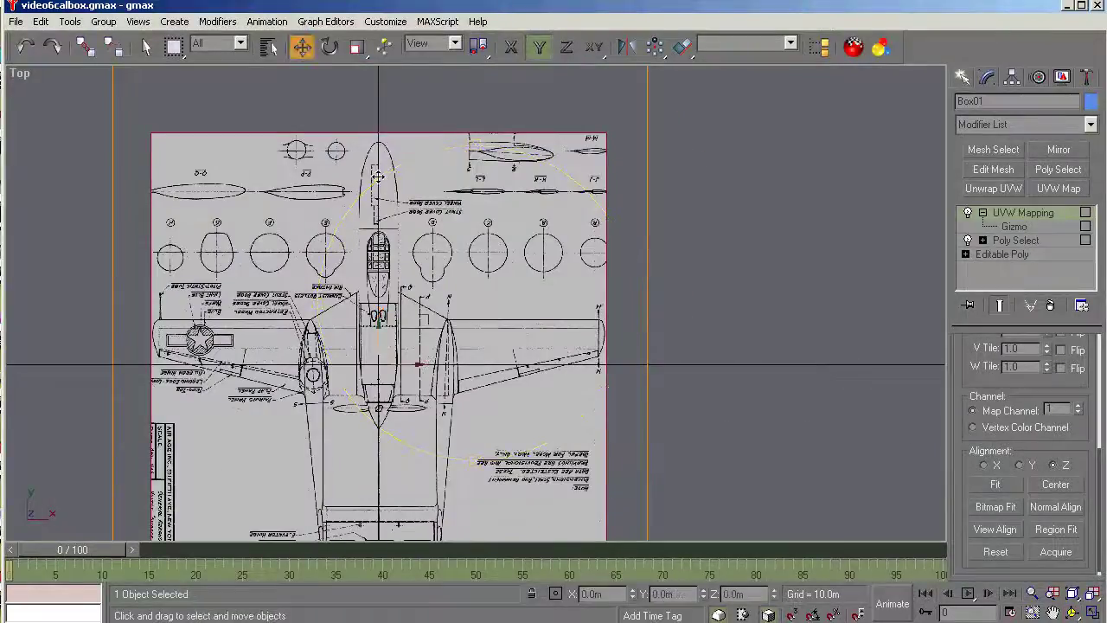